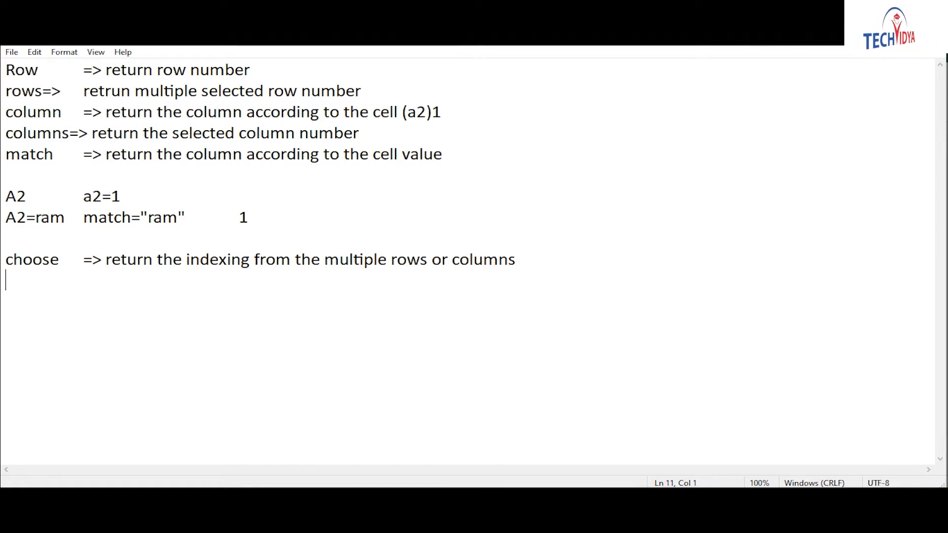
click(533, 498)
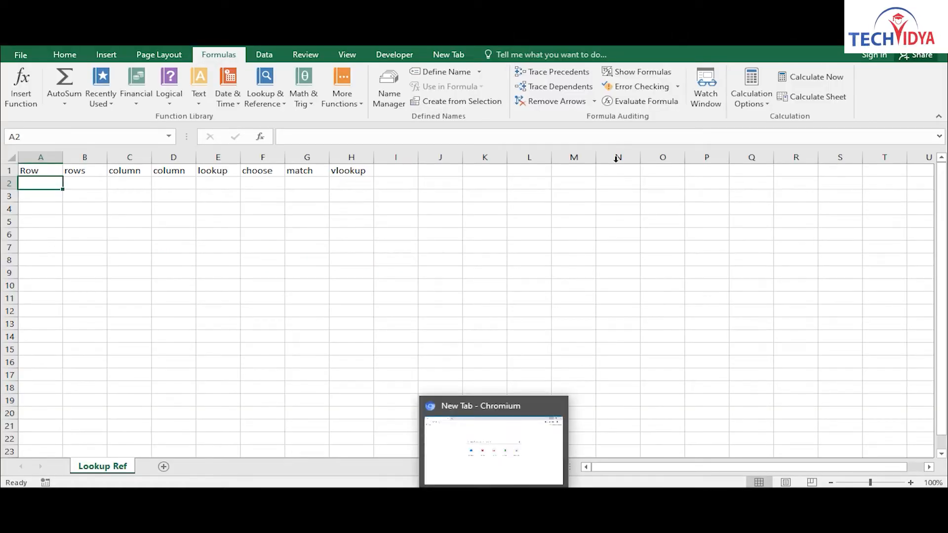
key(alt+Tab)
click(191, 157)
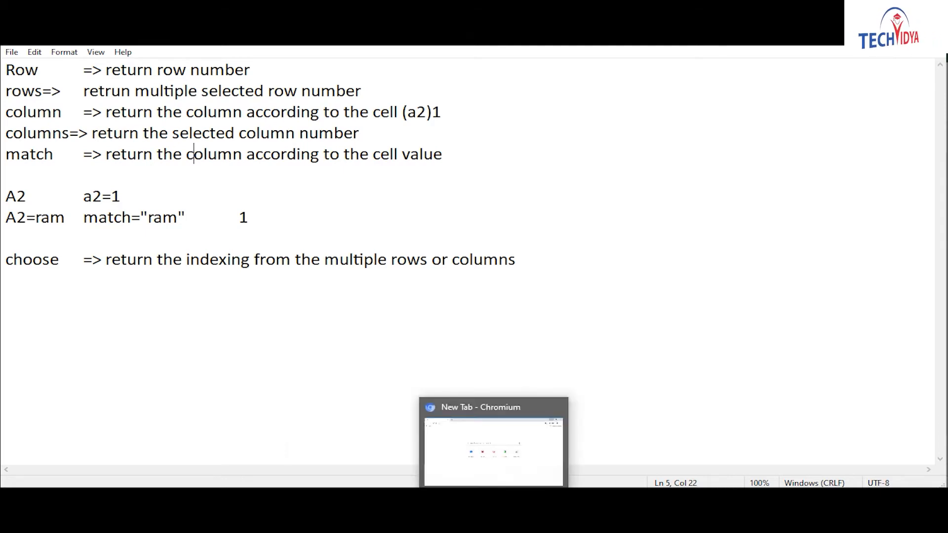
key(alt+Tab)
key(alt+Tab)
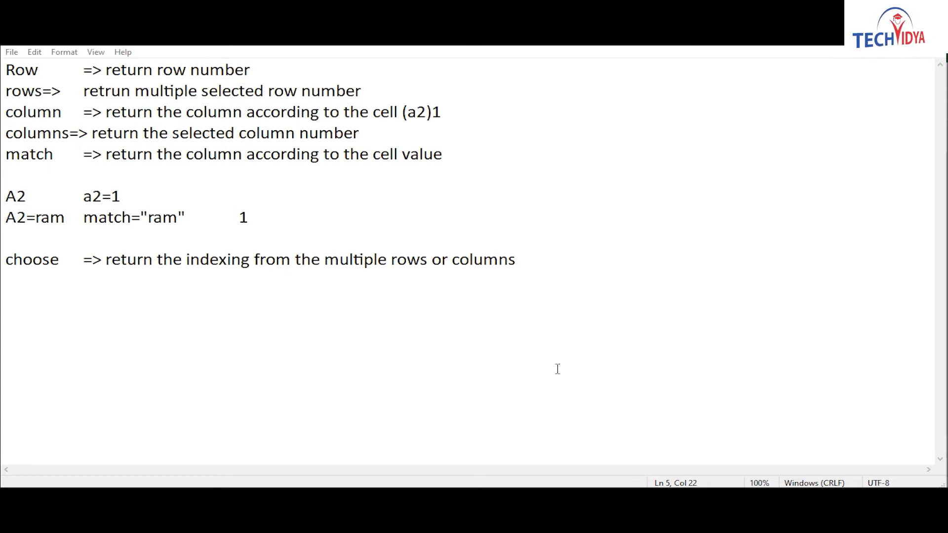
- Switch to the Excel workbook and enter the formula =ROW(A14) in cell A4 of the Lookup Ref sheet
key(alt+Tab)
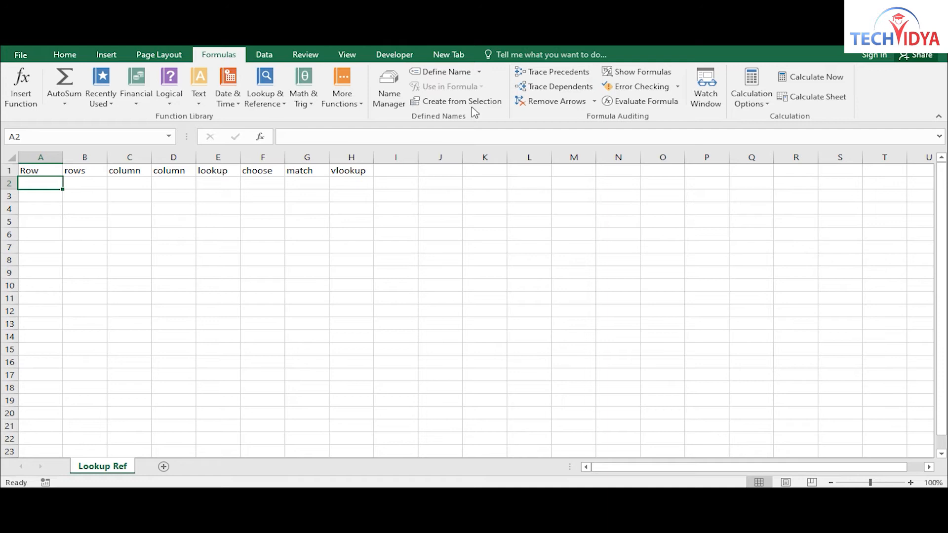
click(296, 55)
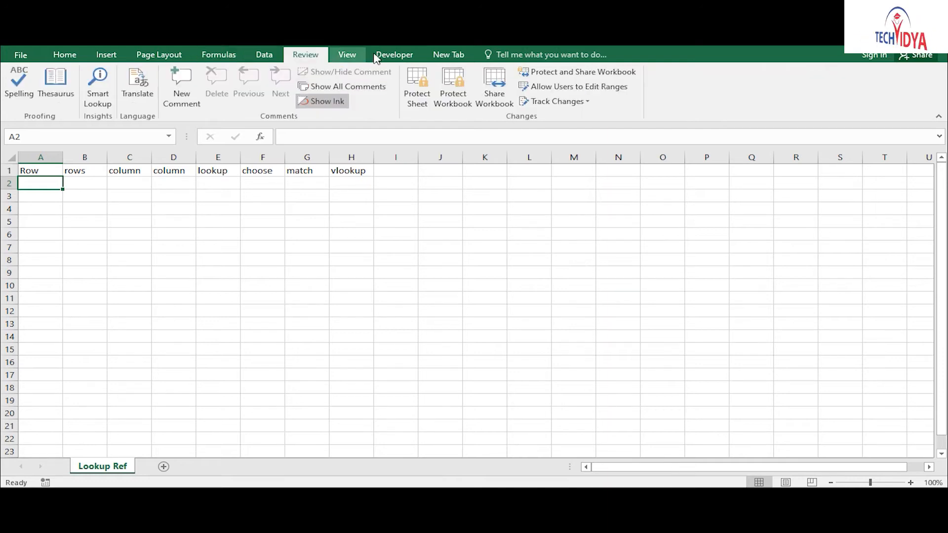
click(352, 56)
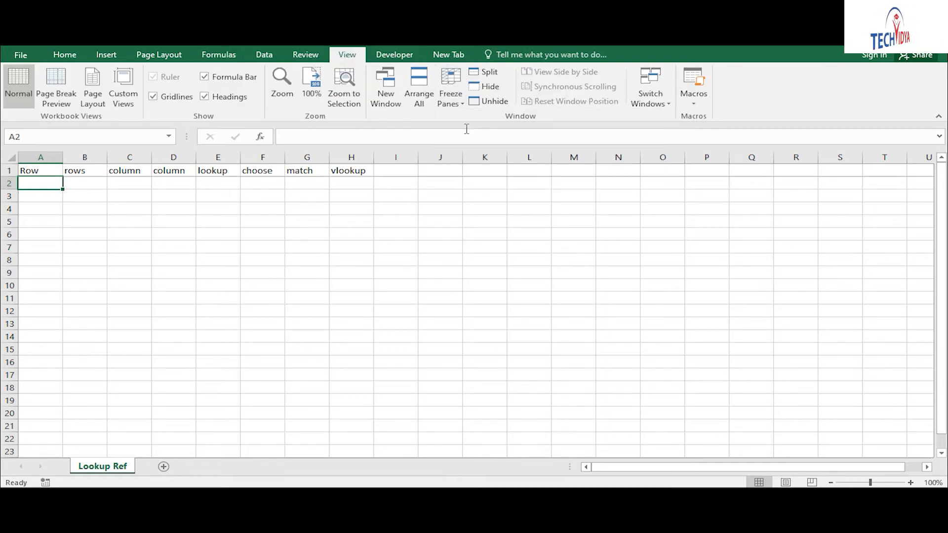
click(43, 210)
text(=o)
key(BackSpace)
text(row)
key(Tab)
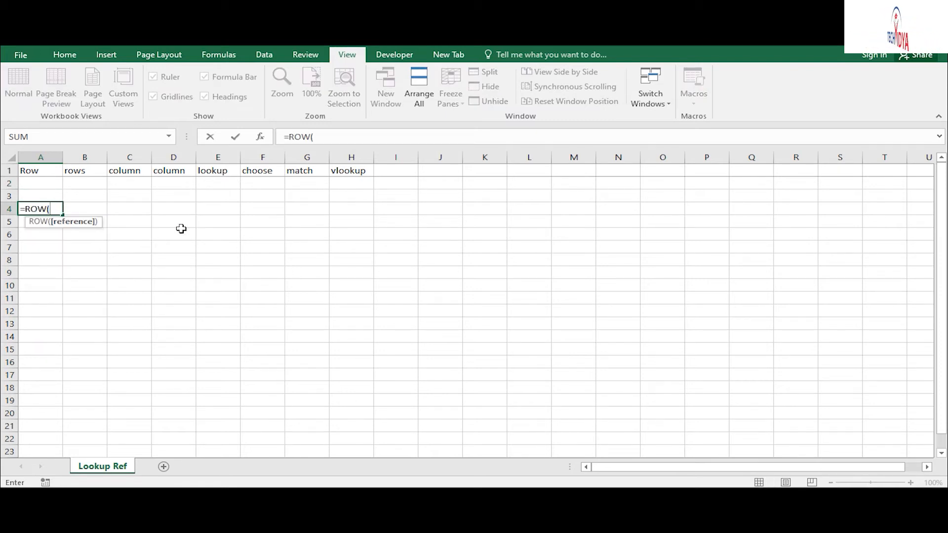
text(a14))
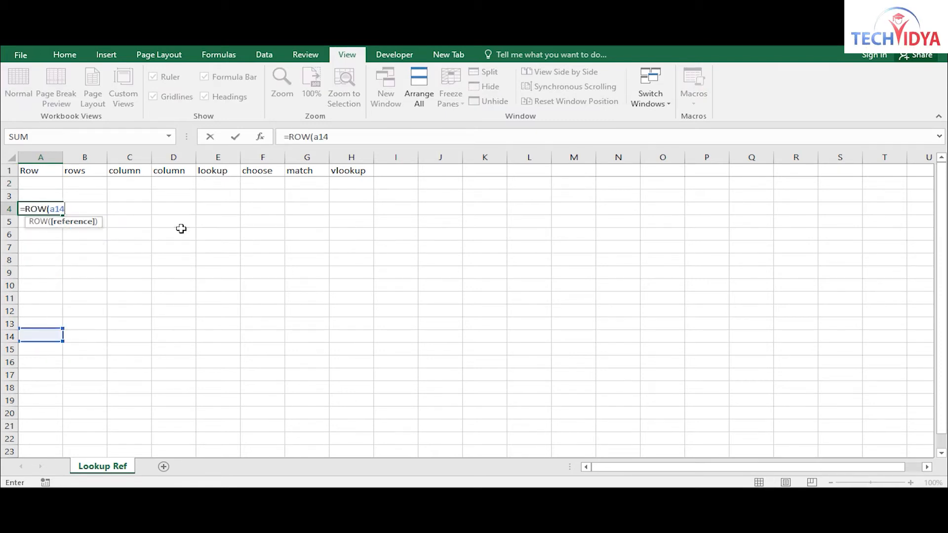
key(ctrl+Return)
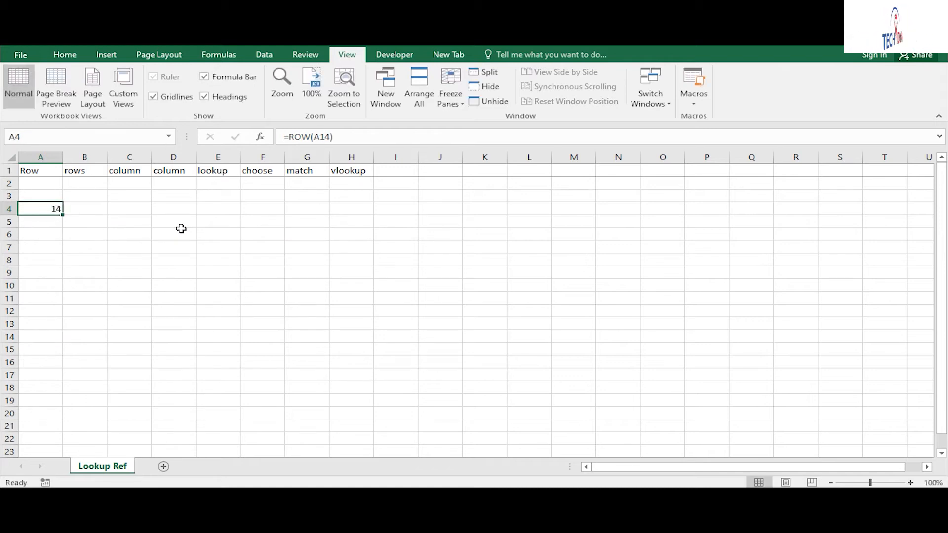
- Enter the formula =ROW() without a reference in cell A5
key(Down)
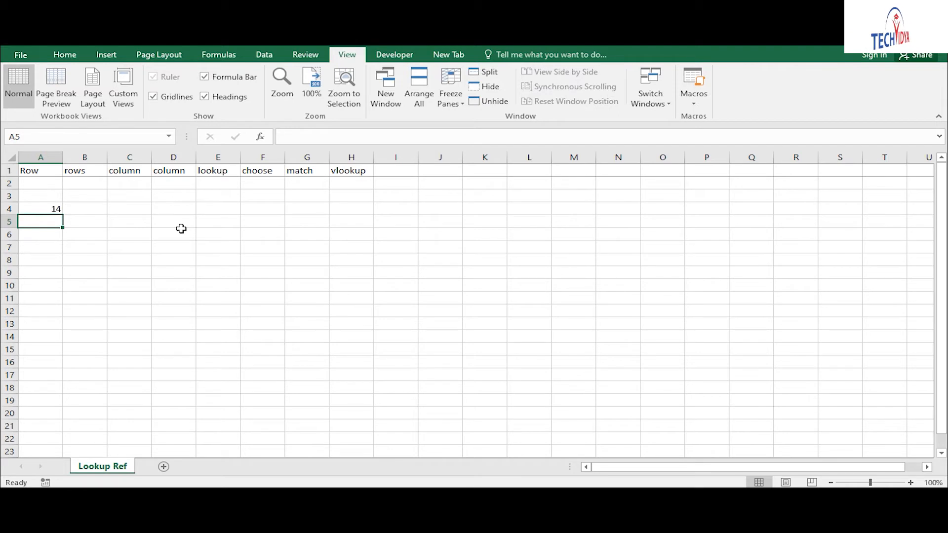
text(=row)
key(Tab)
text())
key(Return)
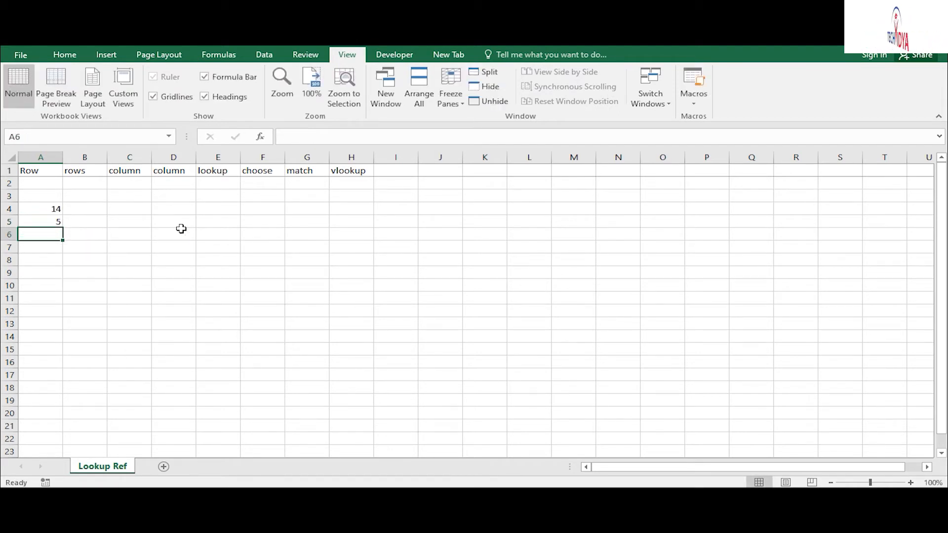
key(Up)
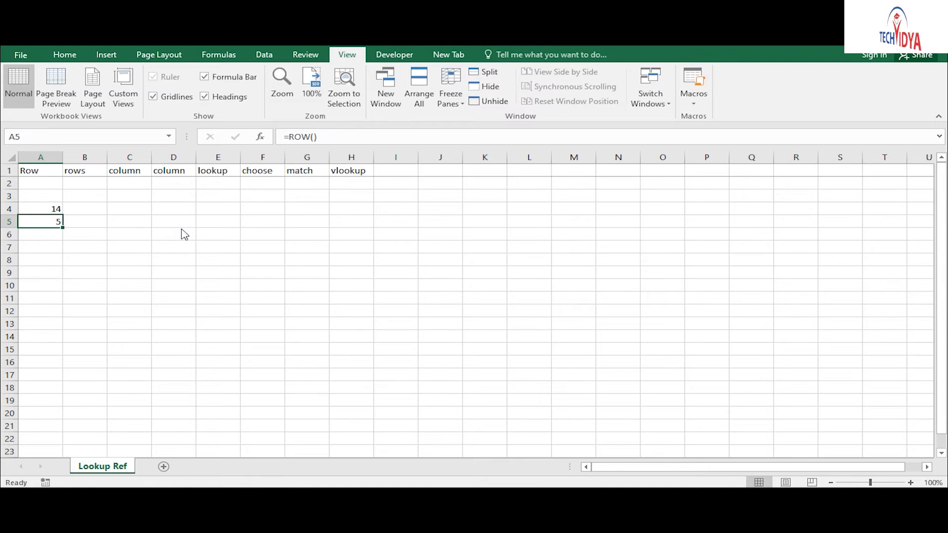
- In a new blank workbook, enter the header s.no in A1 and fill the serial numbers 120 to 139 down A2:A21
text(s.no)
key(Return)
text(120)
key(Return)
text(121)
key(Return)
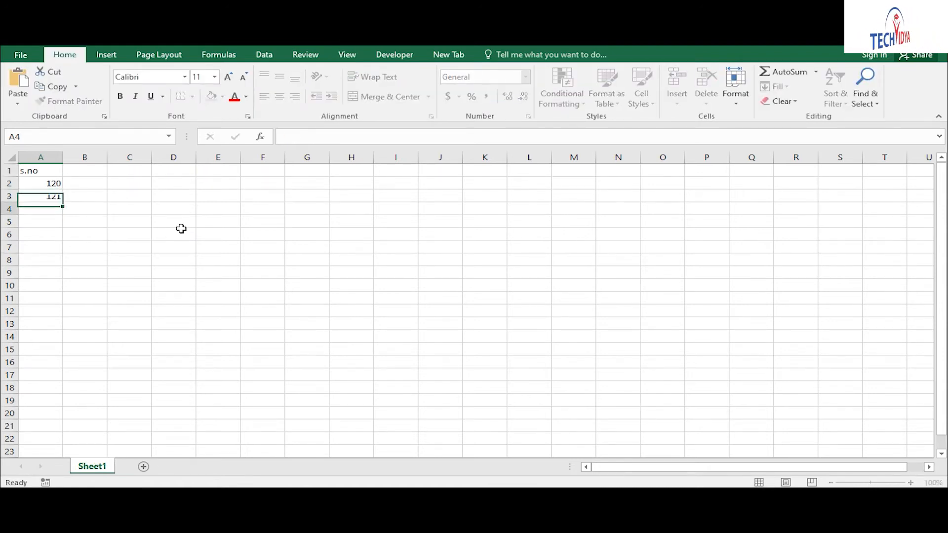
drag(43, 185, 104, 430)
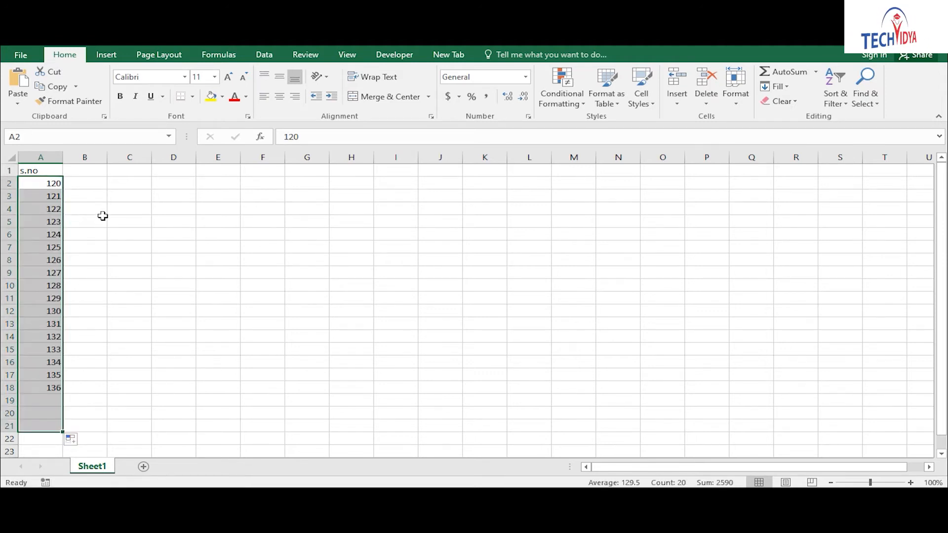
- Enter Jan in B1 and fill the month headers across to Oct in K1
click(84, 170)
text(Jan)
key(Return)
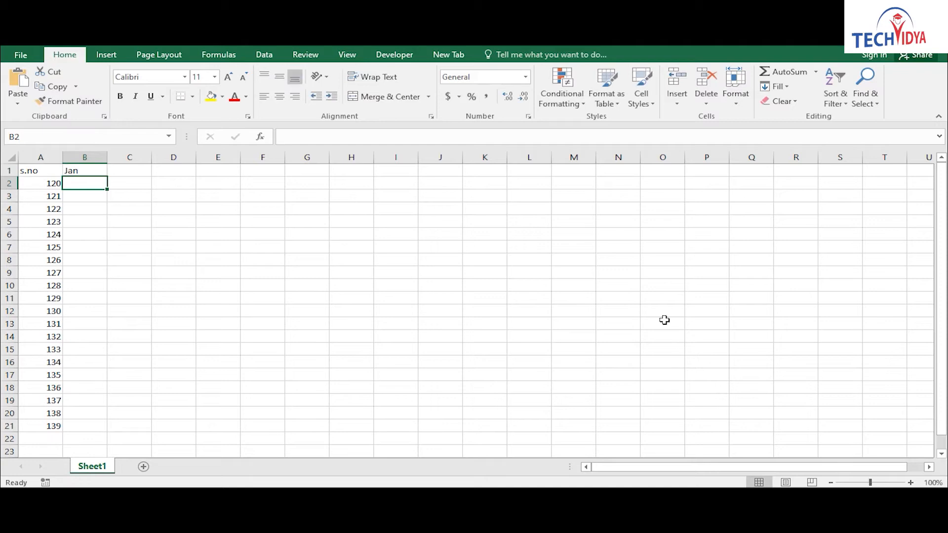
click(99, 172)
drag(107, 171, 505, 235)
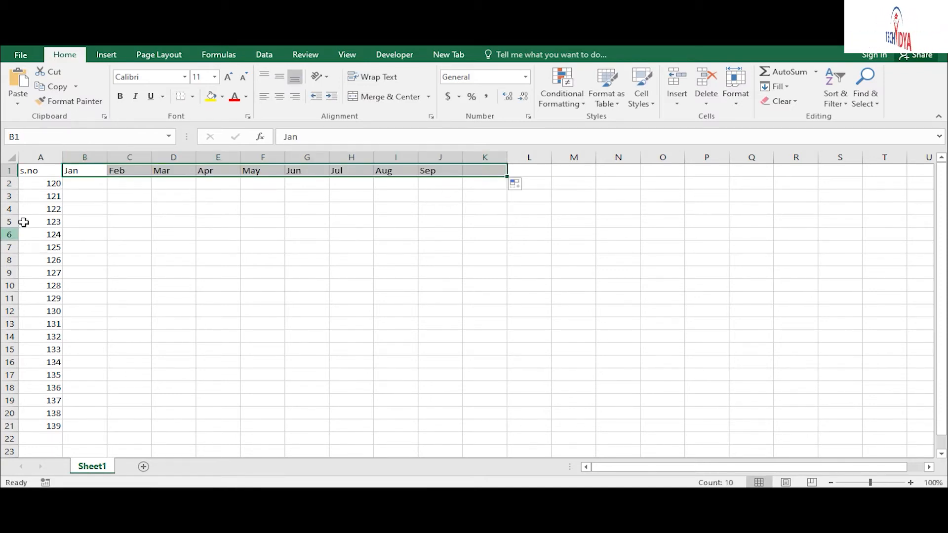
- Fill the range B2:K21 with random numbers using =RANDBETWEEN(35,98)
drag(74, 185, 502, 431)
text(=r)
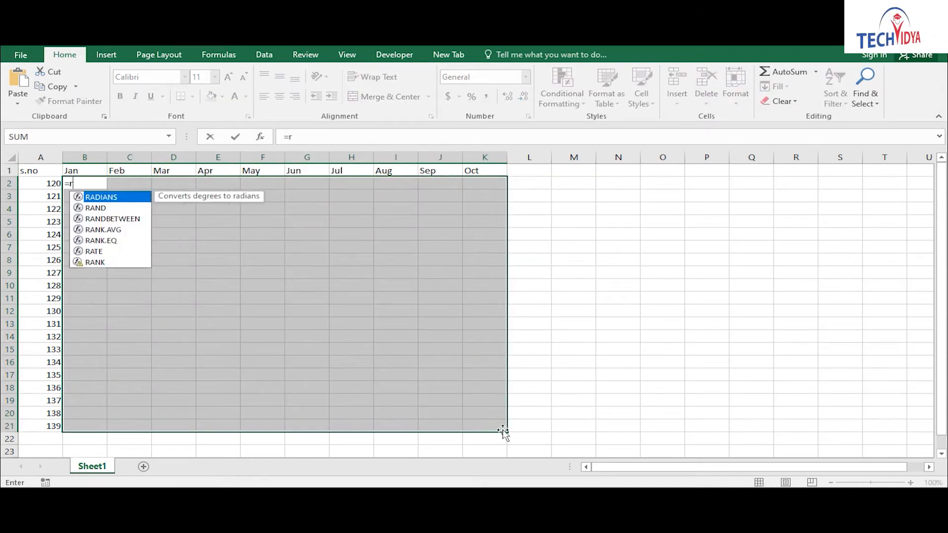
text(andb)
key(Tab)
text(35,98))
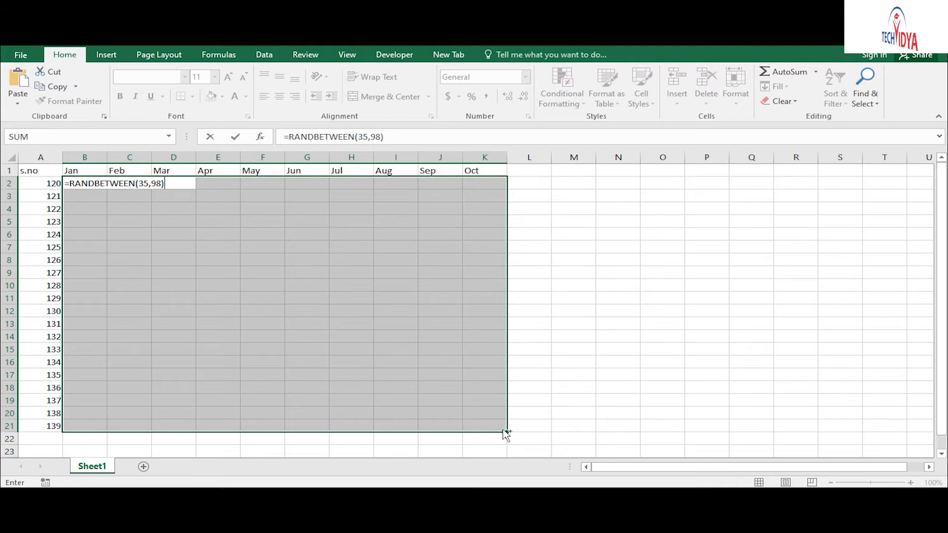
key(ctrl+Return)
- Convert the random-number formulas in B2:K21 to static values by copying them and pasting values in place
key(ctrl+c)
key(alt+h)
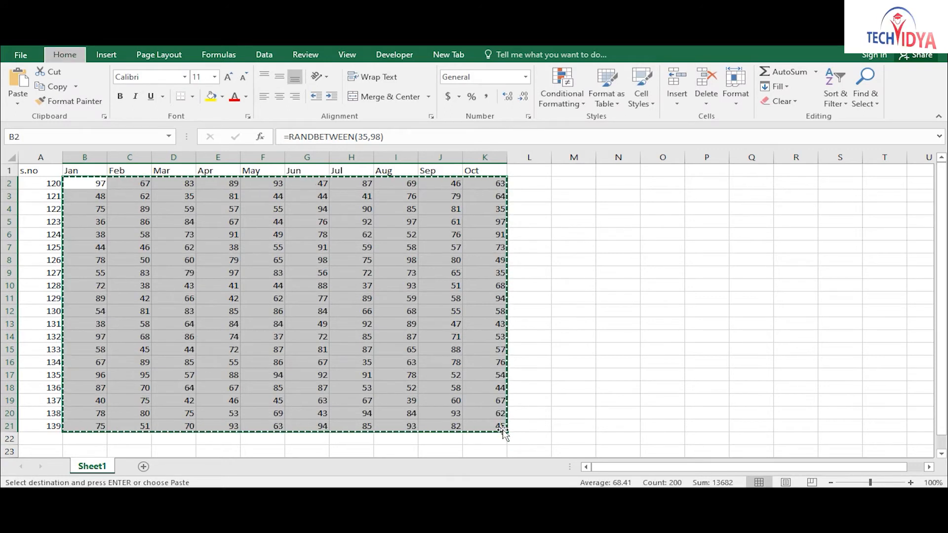
key(v)
key(v)
key(Up)
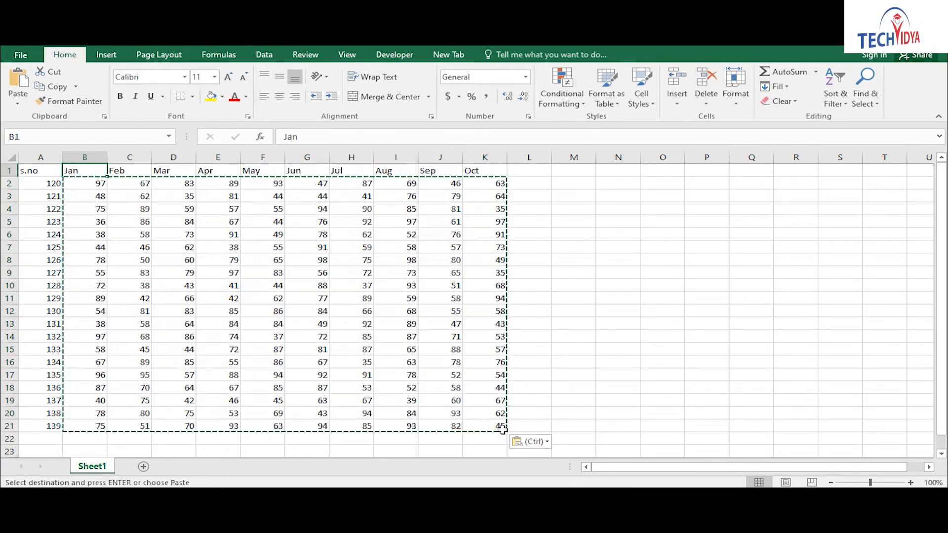
key(ctrl)
key(Right)
key(Right)
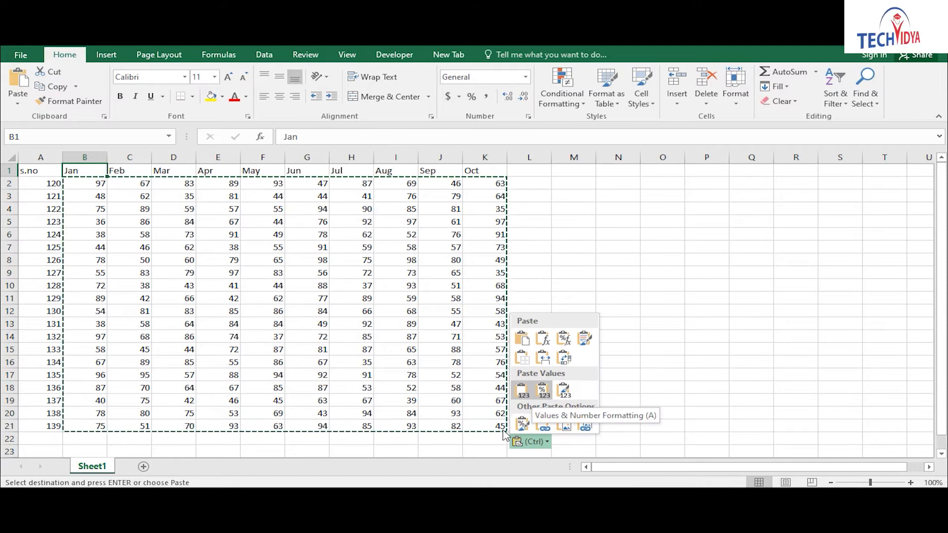
key(Escape)
key(Escape)
- Make the month headers in B1:K1 and the whole s.no column A1:A21 bold
key(ctrl+shift+Right)
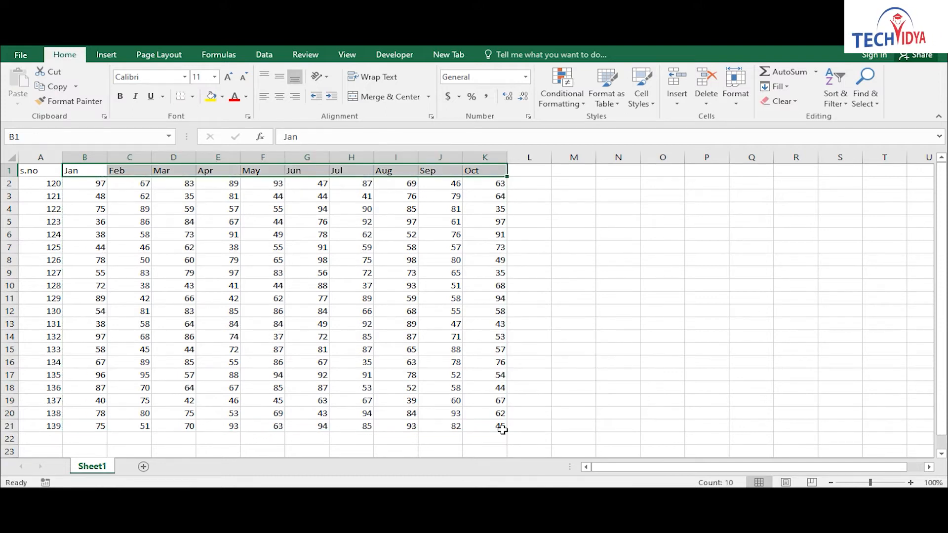
key(ctrl+b)
key(Left)
key(ctrl+shift+Down)
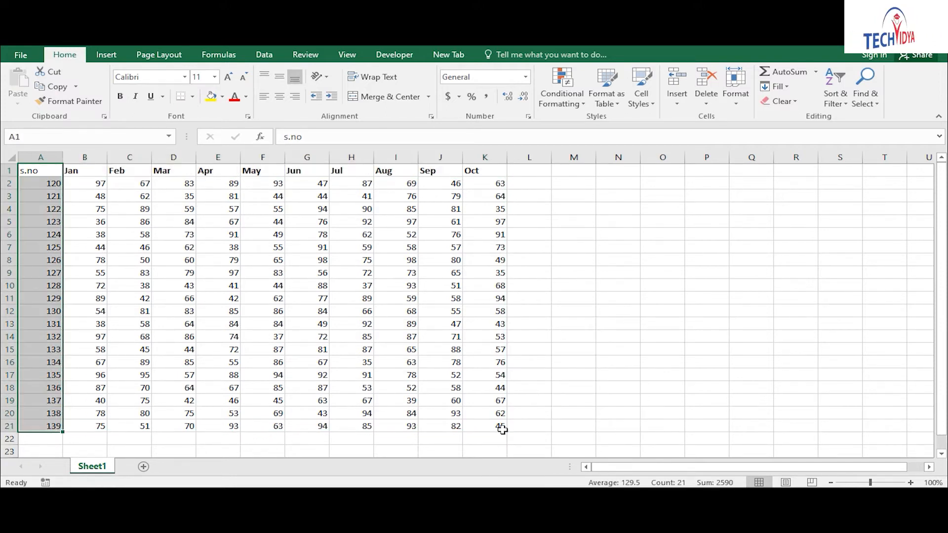
key(ctrl+b)
key(Return)
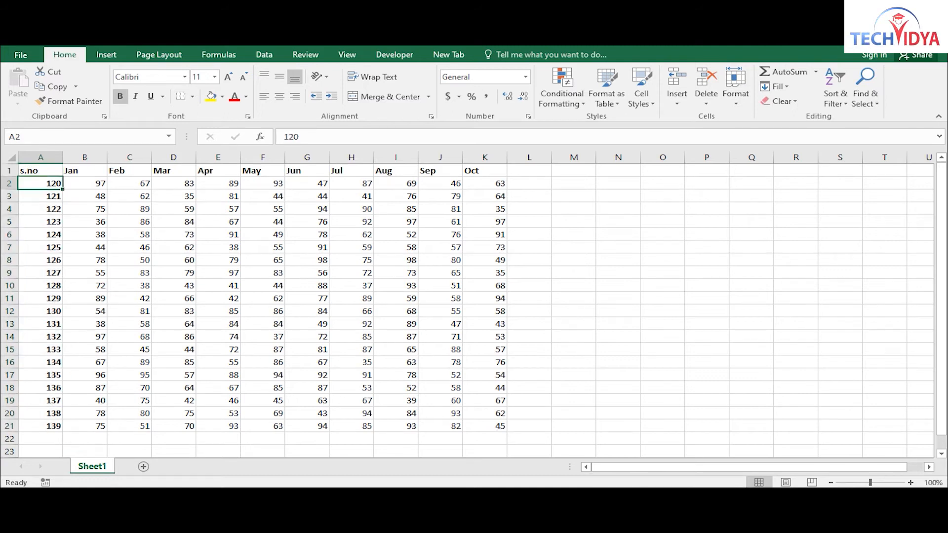
- Delete the sheet row that holds serial number 126
click(53, 265)
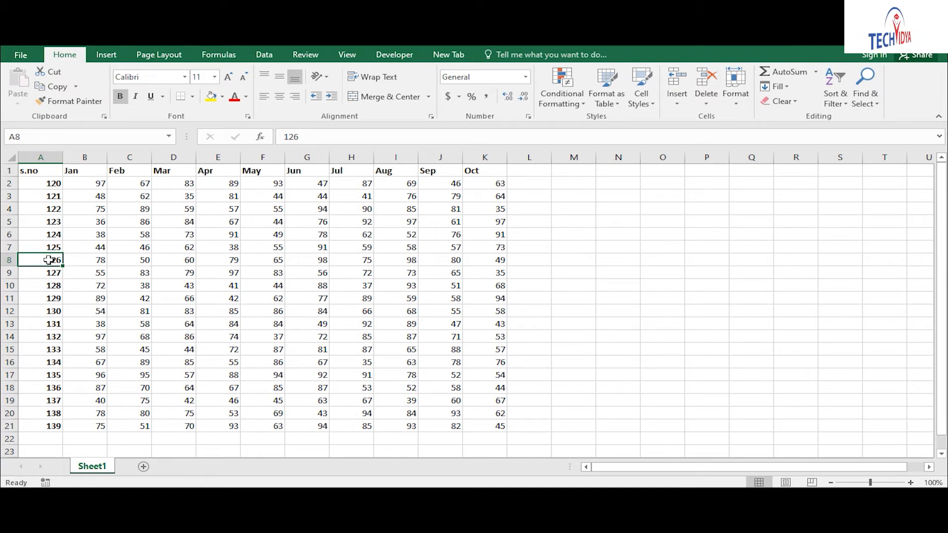
click(713, 104)
click(720, 116)
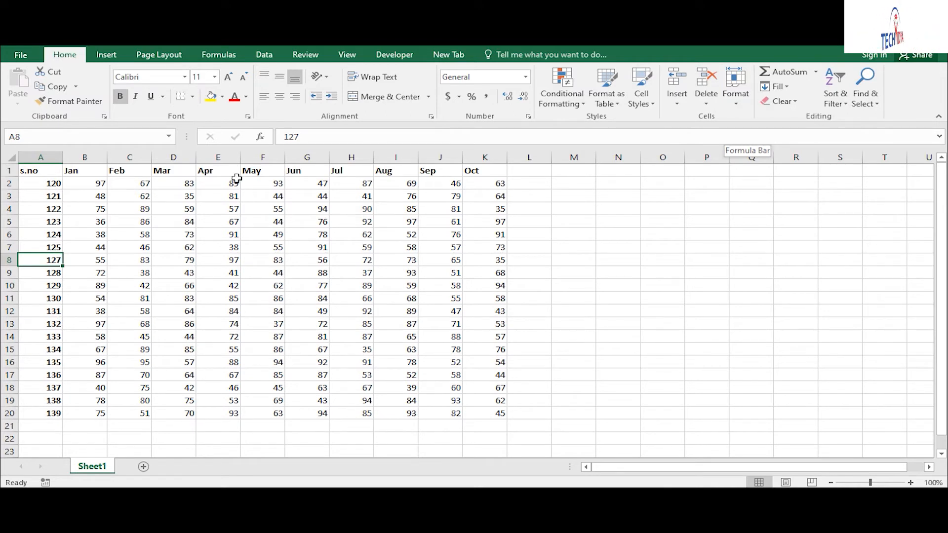
- Replace the serial number in cell A2 with the formula =ROW()
click(40, 183)
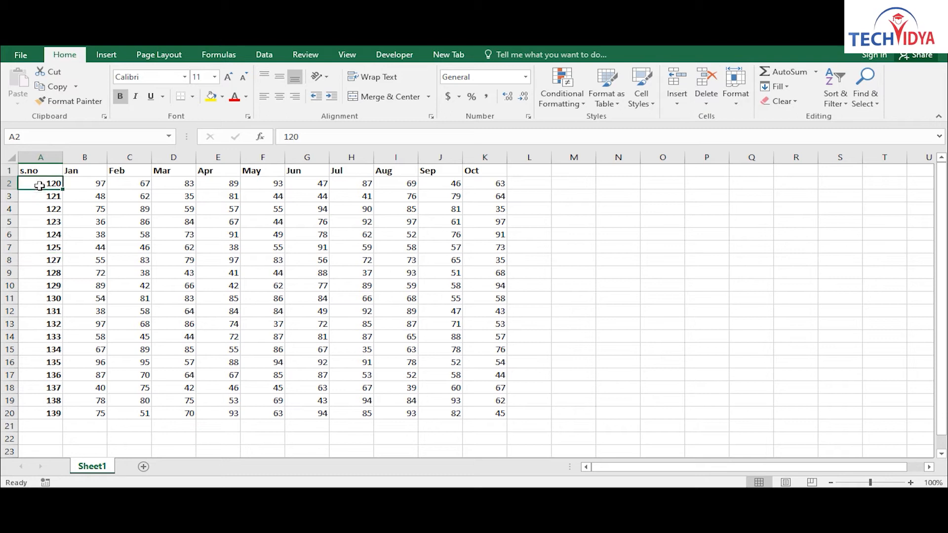
text(=)
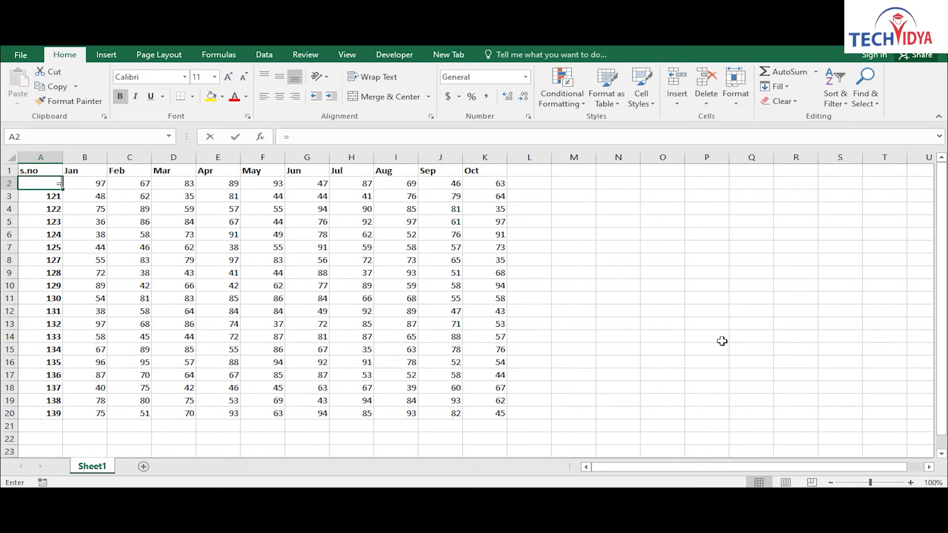
text(row)
key(Tab)
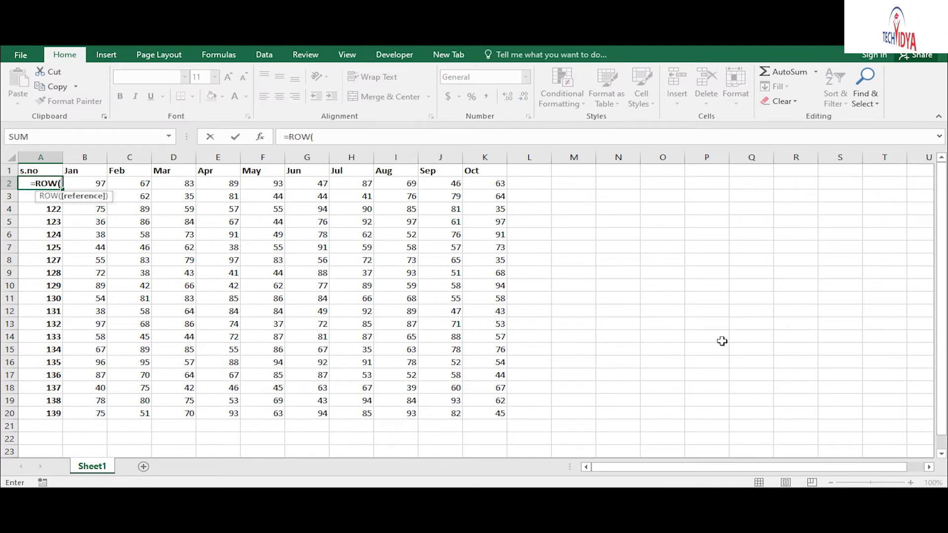
text())
key(Return)
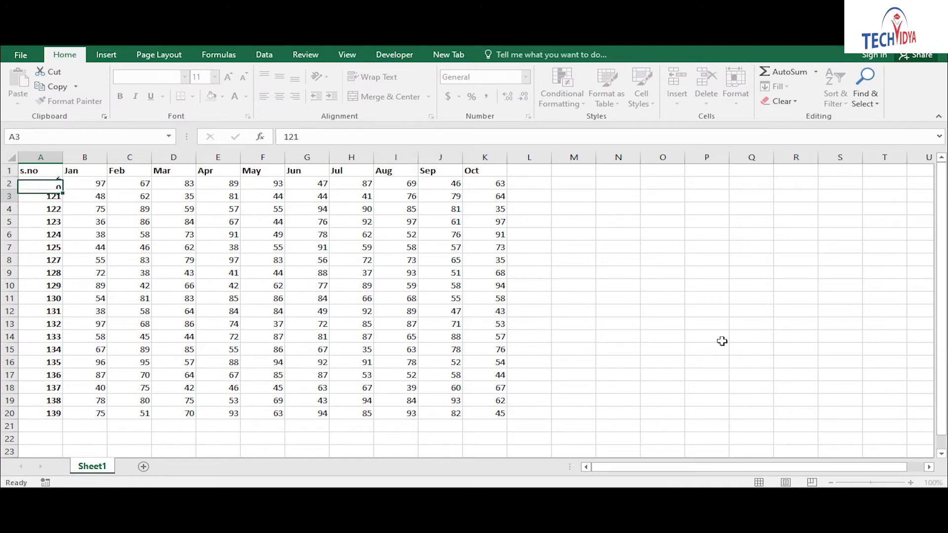
key(Up)
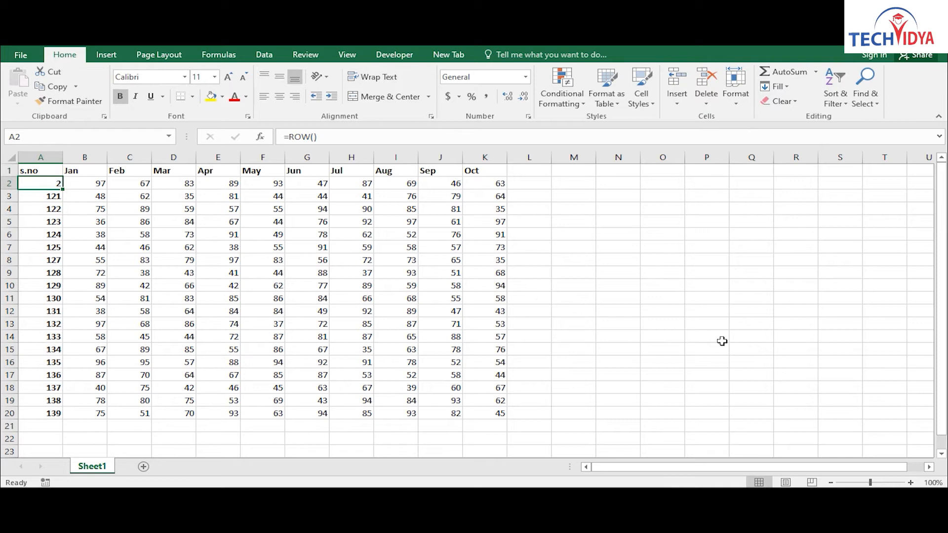
- Extend the formula in A2 to =ROW()+118 and fill it down the s.no column to A20
key(F2)
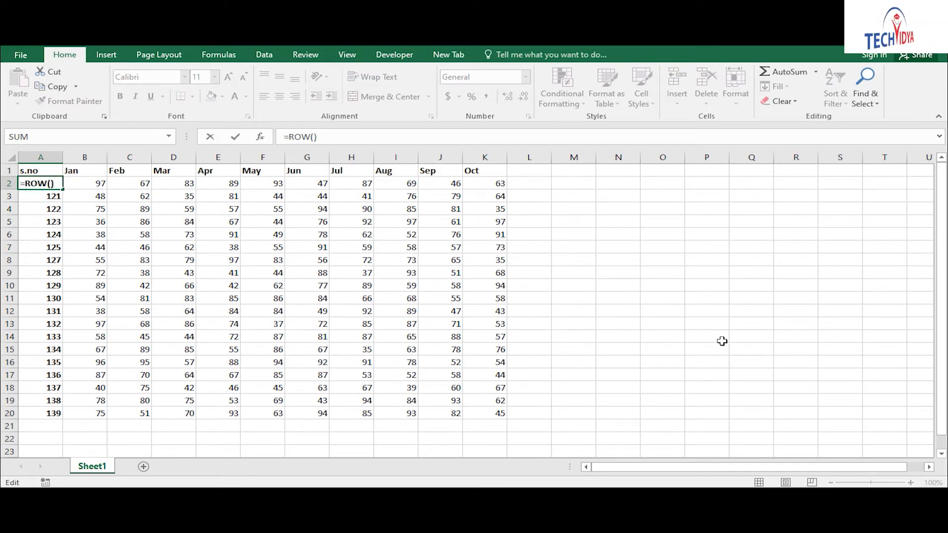
text(+118)
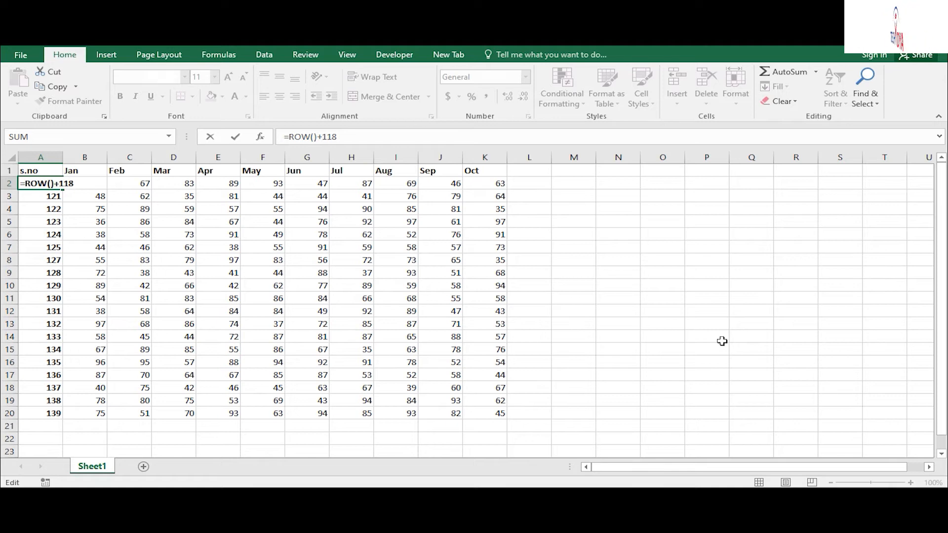
key(ctrl+Return)
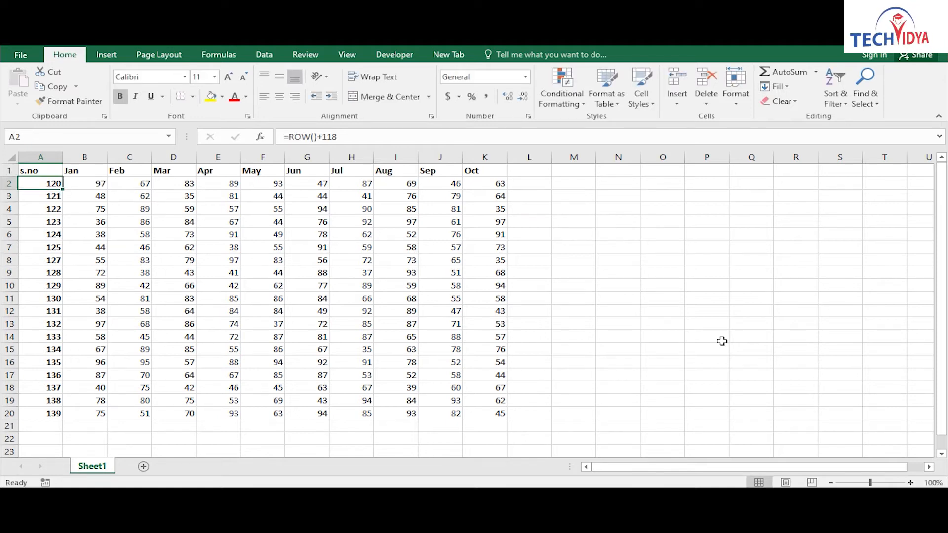
key(ctrl+shift+Down)
key(ctrl+d)
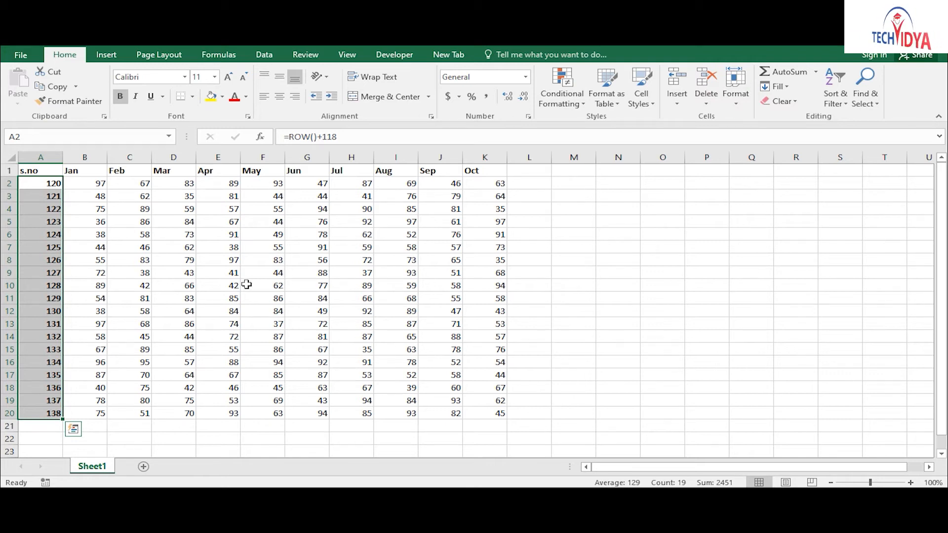
- Delete the sheet row that holds serial number 128
click(49, 286)
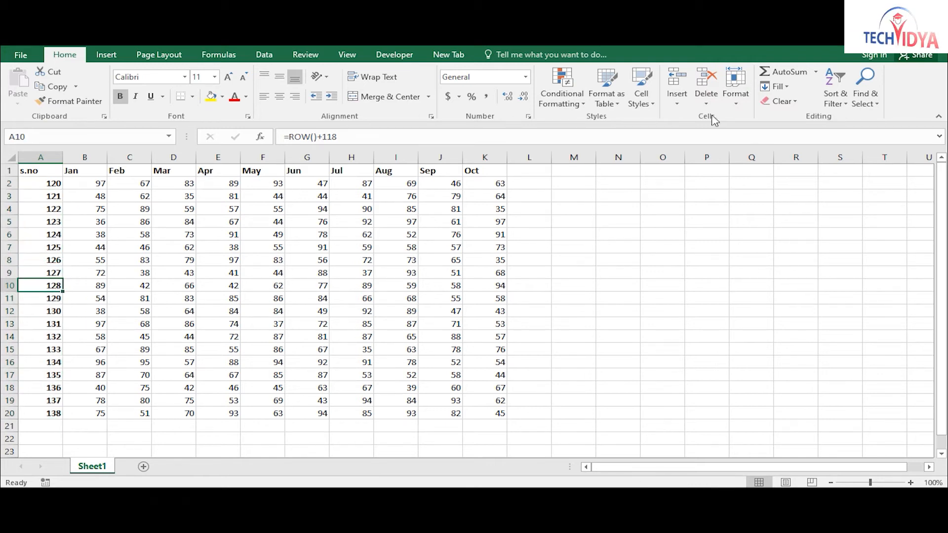
click(707, 99)
click(728, 132)
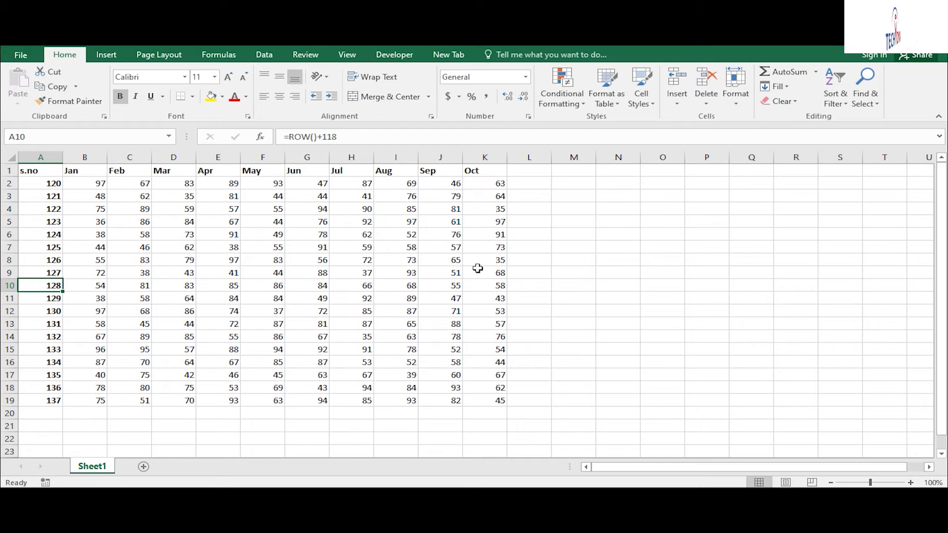
- Add a new worksheet and enter the heading countblank in cell A1
click(144, 467)
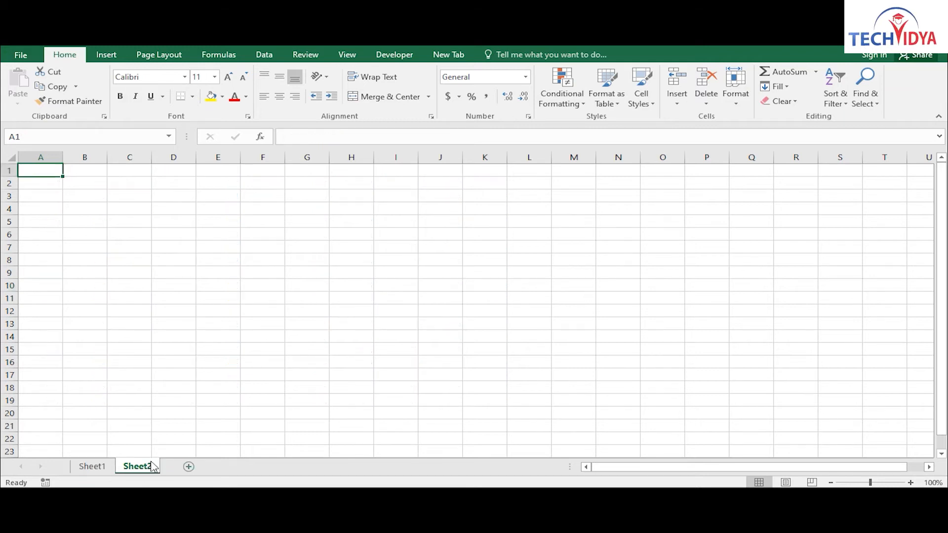
text(coun)
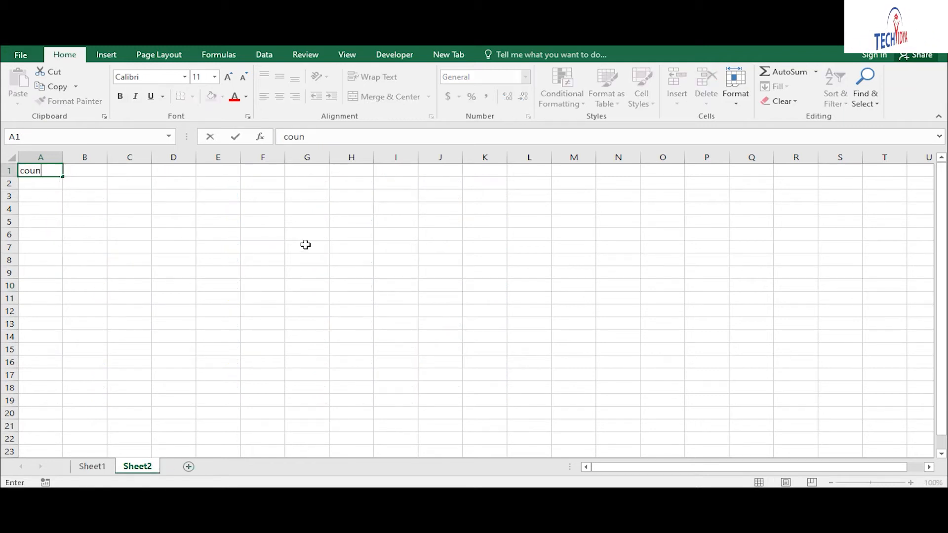
text(tblank)
key(BackSpace)
key(BackSpace)
key(BackSpace)
text(ank)
key(Return)
- Enter the sample numbers 2, 32, 6, 9, 4, 6 and 2 in A3, A4, A5, A7, A9, A11 and A13, leaving the cells between blank
key(Return)
text(2)
key(Return)
text(32)
key(Return)
text(6)
key(Return)
key(Return)
text(9)
key(Return)
key(Return)
text(4)
key(Return)
key(Return)
text(6)
key(Return)
key(Return)
text(2)
key(Return)
- Count the empty cells of the sample list with the formula =COUNTBLANK(A3:A13) in cell A14
text(=countbl)
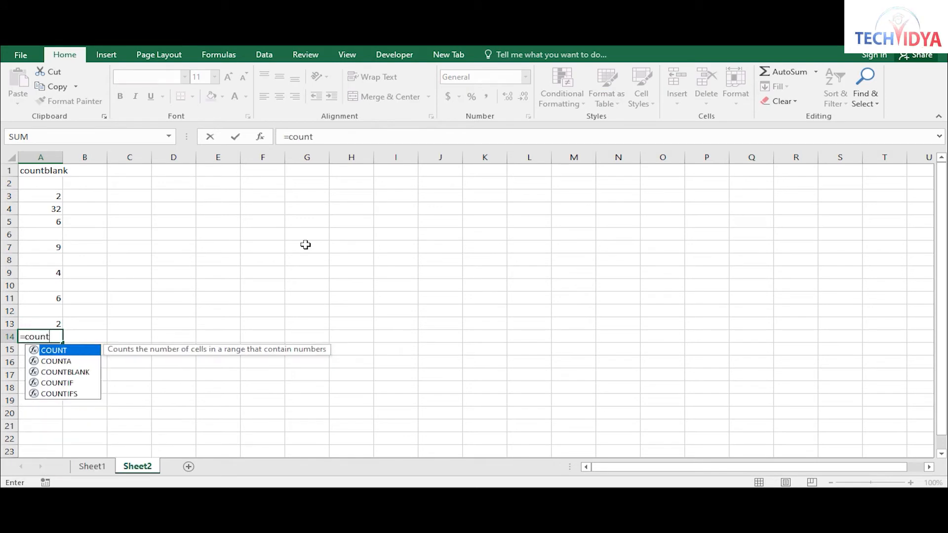
key(Tab)
key(Up)
key(shift+Up)
key(shift+Up)
key(shift+Up)
key(shift+Up)
key(shift+Up)
key(shift+Up)
key(shift+Up)
key(shift+Up)
key(shift+Up)
key(shift+Up)
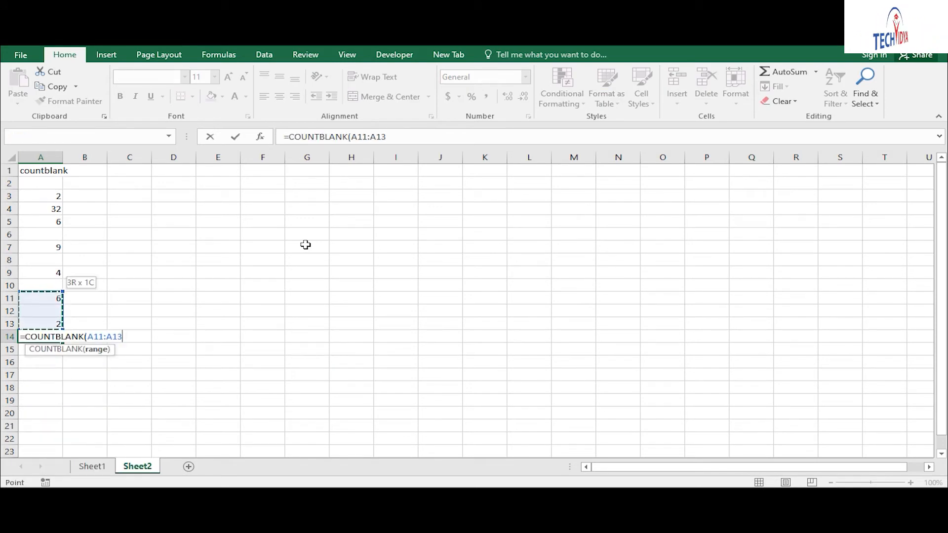
key(ctrl+Return)
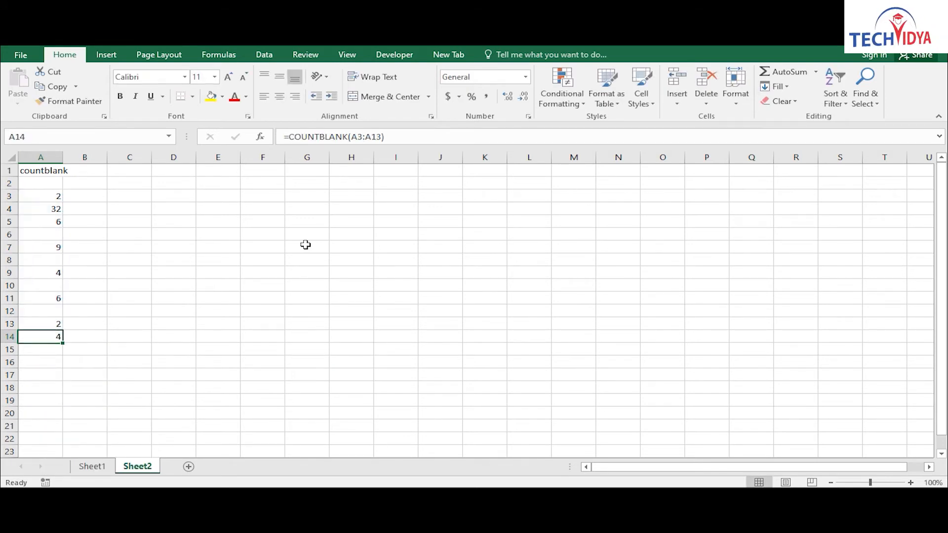
- Clear the sample numbers and the COUNTBLANK formula from A3:A14
key(shift+Up)
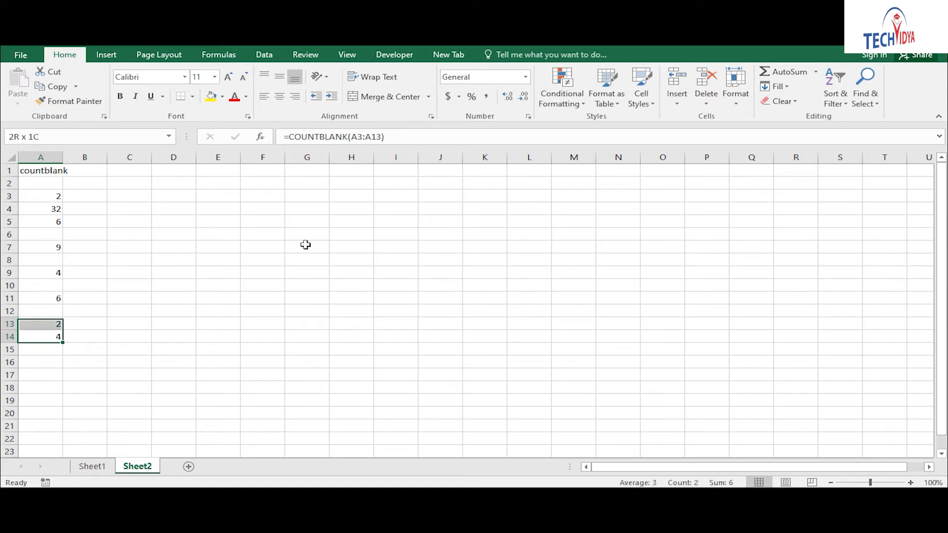
key(shift+Up)
key(shift+Up)
key(shift+Up)
key(shift+Up)
key(shift+Up)
key(shift+Up)
key(shift+Up)
key(shift+Up)
key(shift+Up)
key(shift+Up)
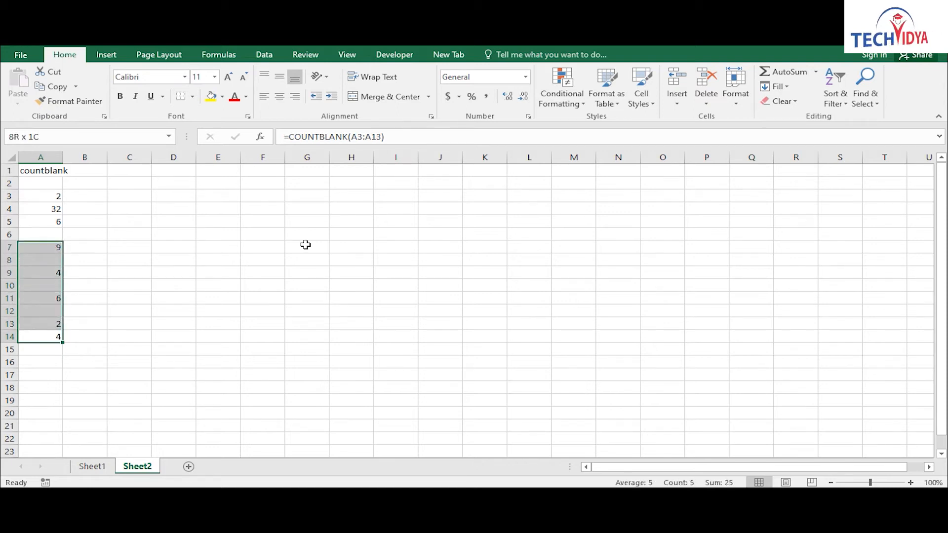
key(Delete)
- Enter the column headers Id in A3 and Name in B3
key(Up)
key(Up)
key(Up)
key(Up)
key(Up)
key(Up)
key(Up)
key(Up)
key(Up)
key(Up)
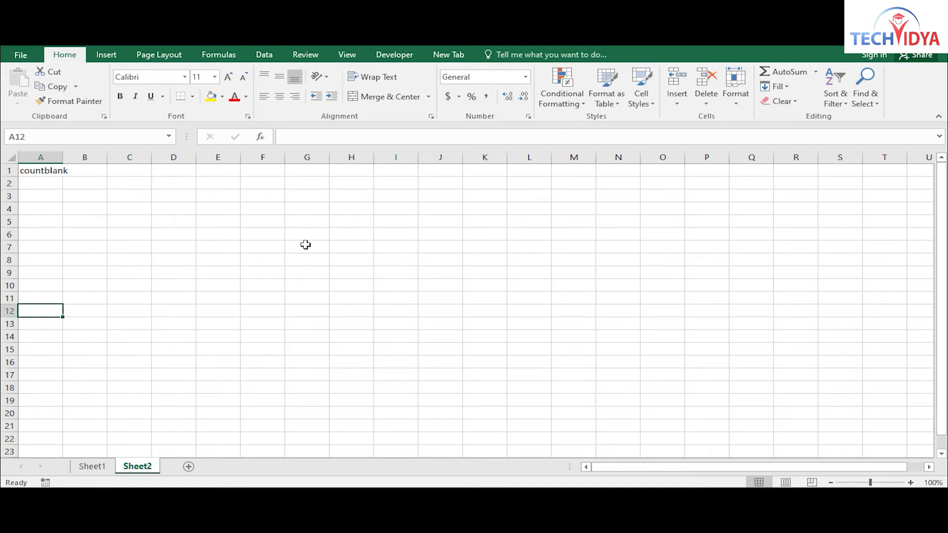
key(Up)
text(Id)
key(Tab)
text(Name)
key(Return)
key(Right)
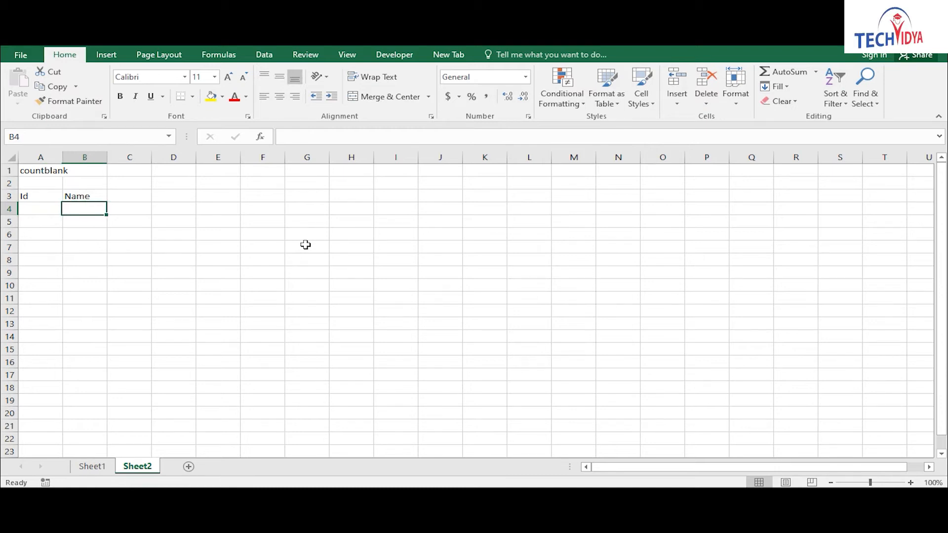
text(=)
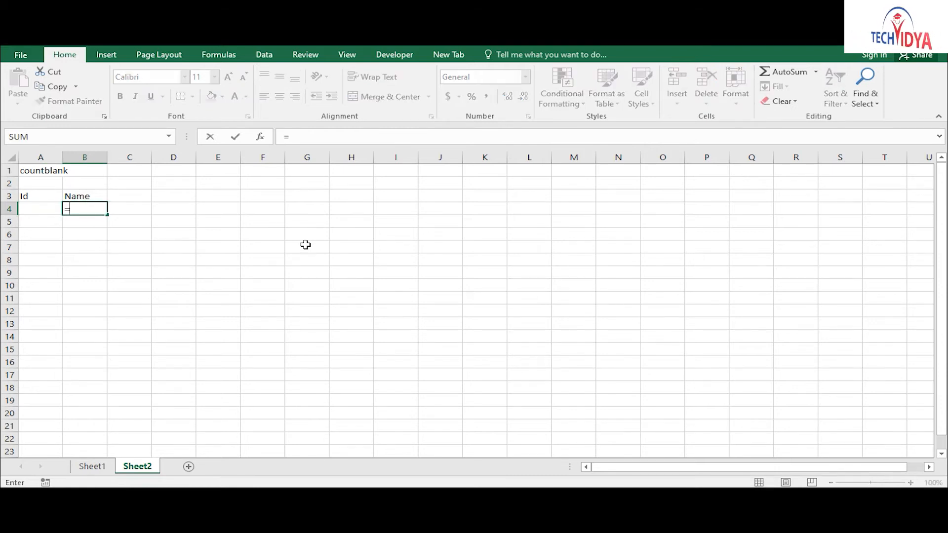
key(Escape)
key(Left)
- Enter the formula =IF(COUNTBLANK(B4),ROW()+1,"") in cell A4 under the Id header
text(=)
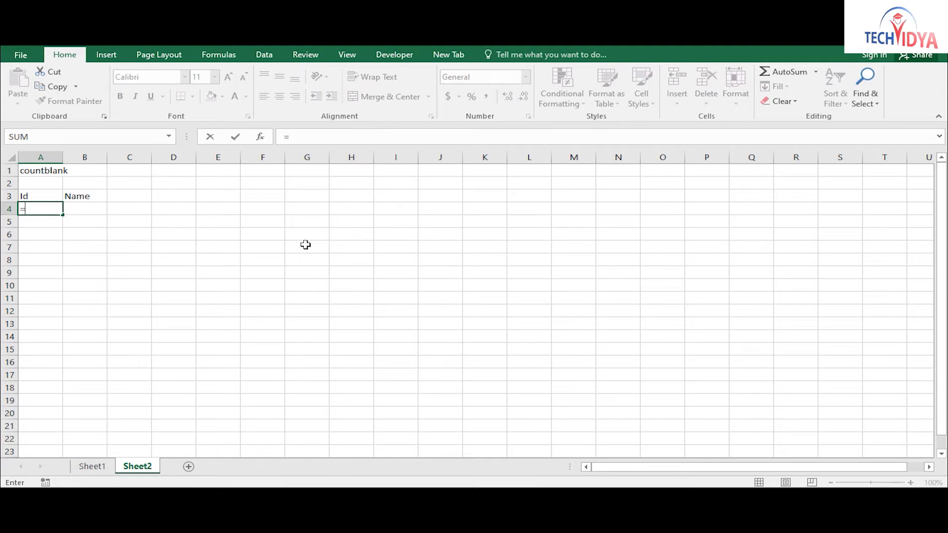
text(if(count()
key(BackSpace)
text(bla)
key(Tab)
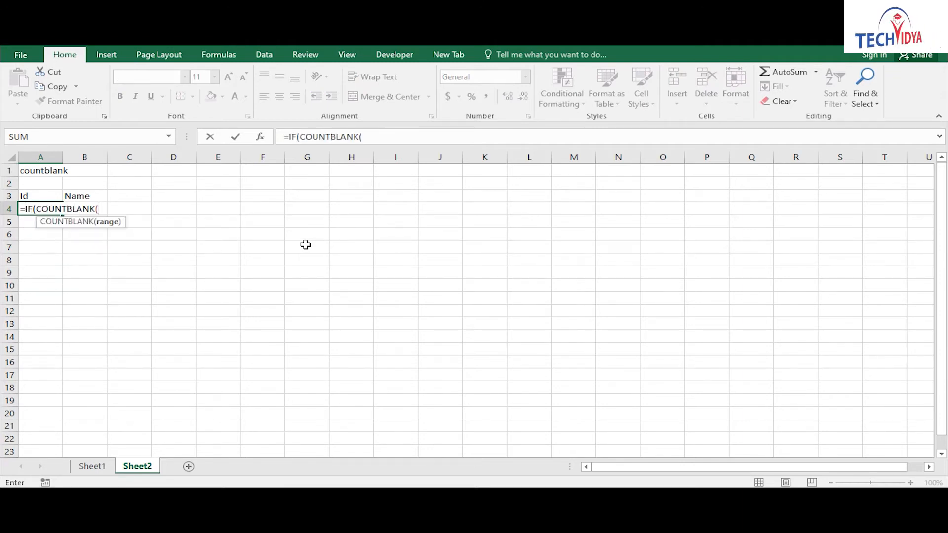
key(Right)
text(),r)
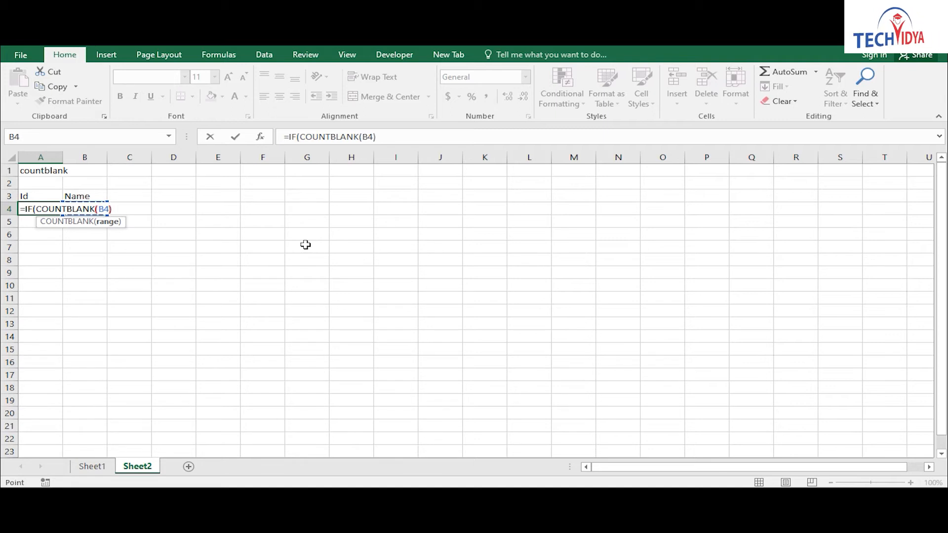
text(ow()+)
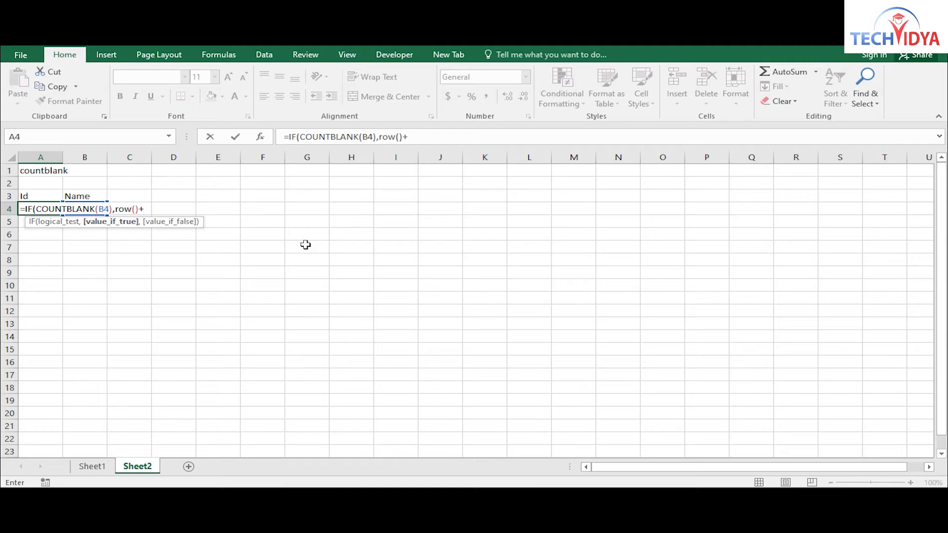
text(1)
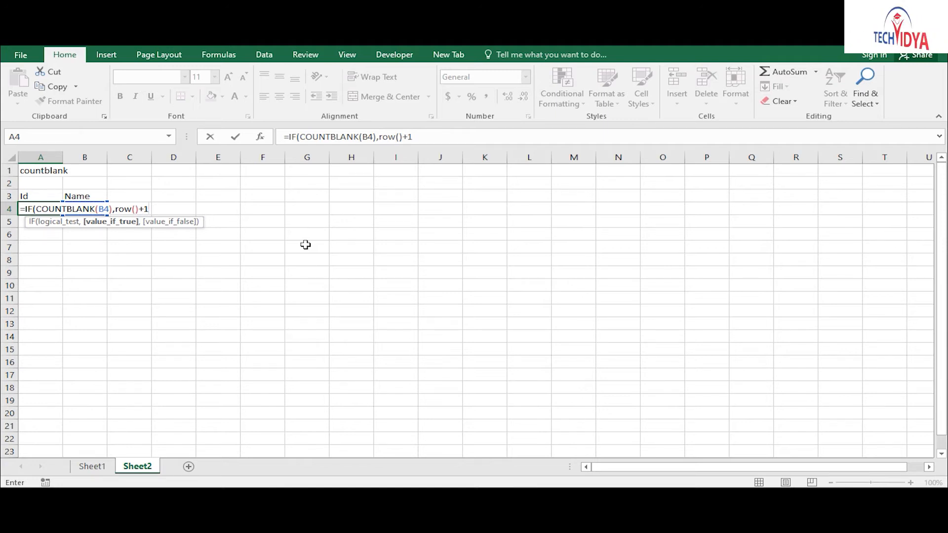
text(,)
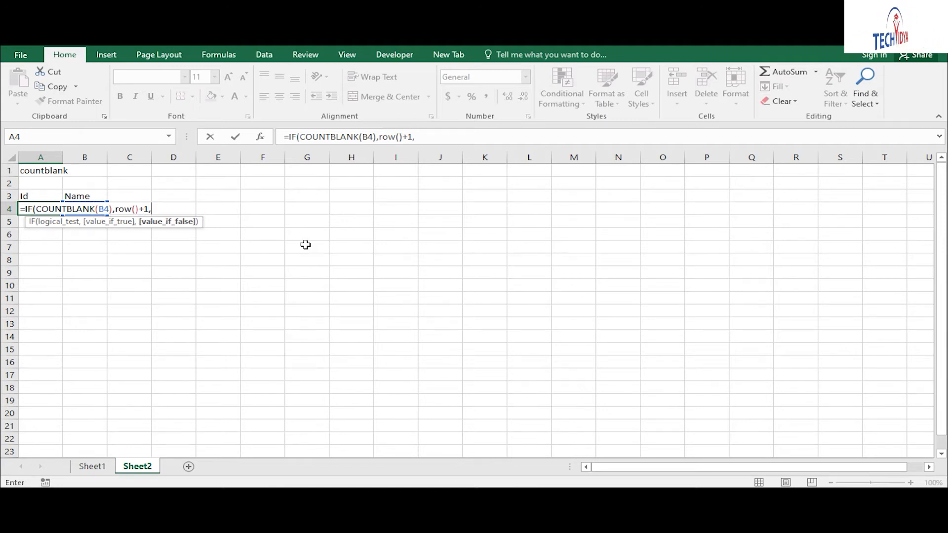
text(""))
key(Tab)
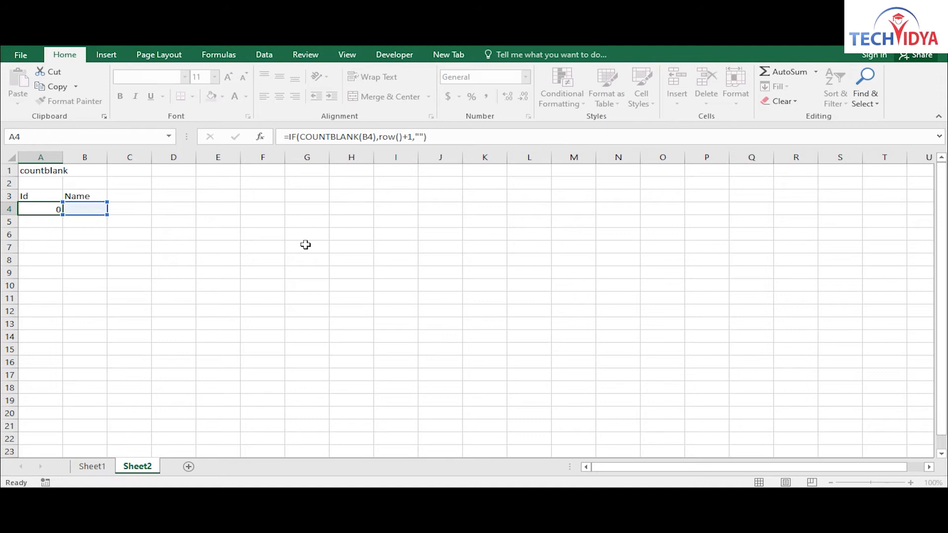
key(Right)
key(Left)
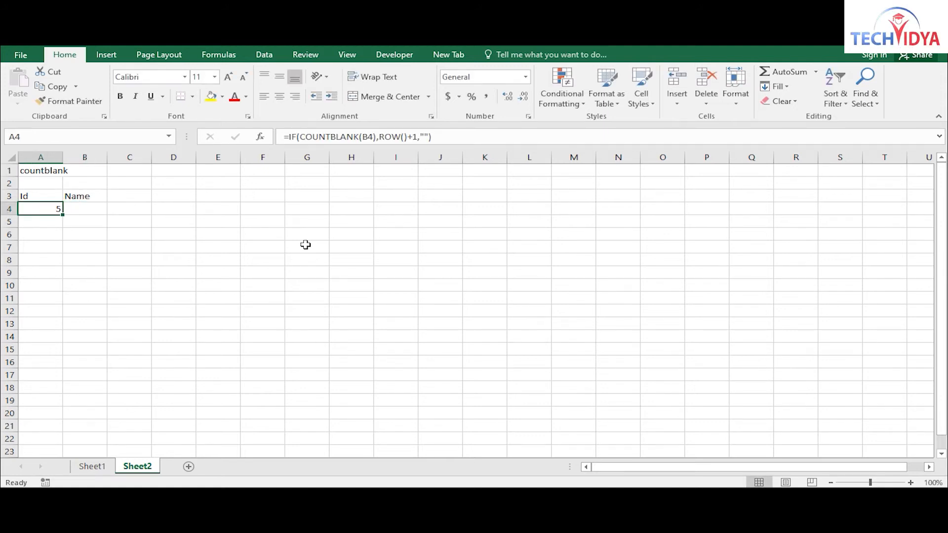
- Swap the IF results in A4 so that the formula reads =IF(COUNTBLANK(B4),"",ROW()+1)
key(F2)
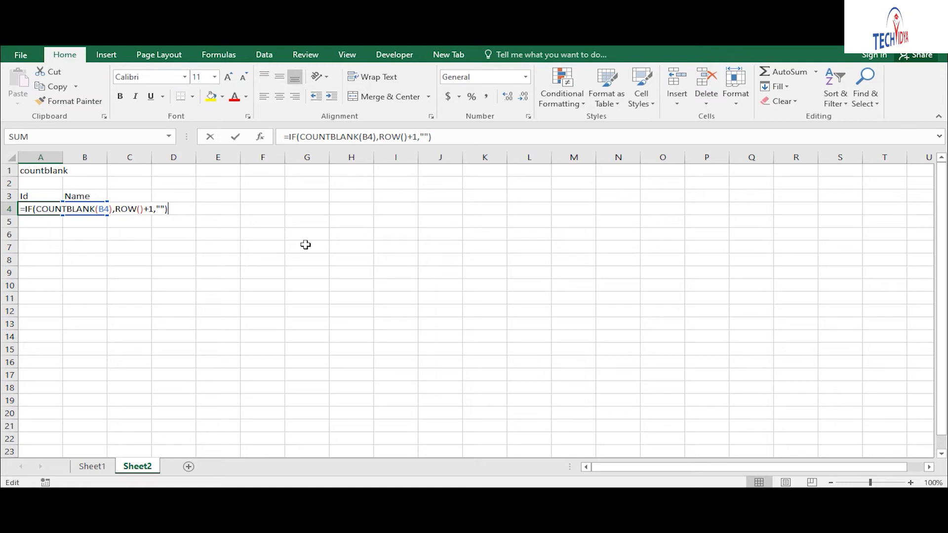
key(Left)
key(Left)
key(Left)
key(Left)
key(Left)
key(Left)
key(Left)
key(Left)
key(Left)
key(Left)
key(Left)
text("",)
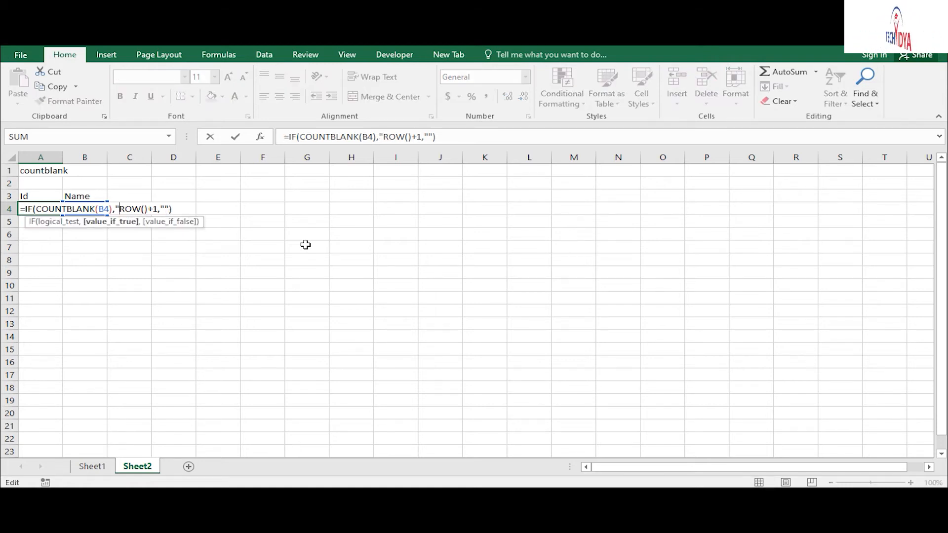
key(Right)
key(Right)
key(Right)
key(Right)
key(Right)
key(Right)
key(Right)
key(Right)
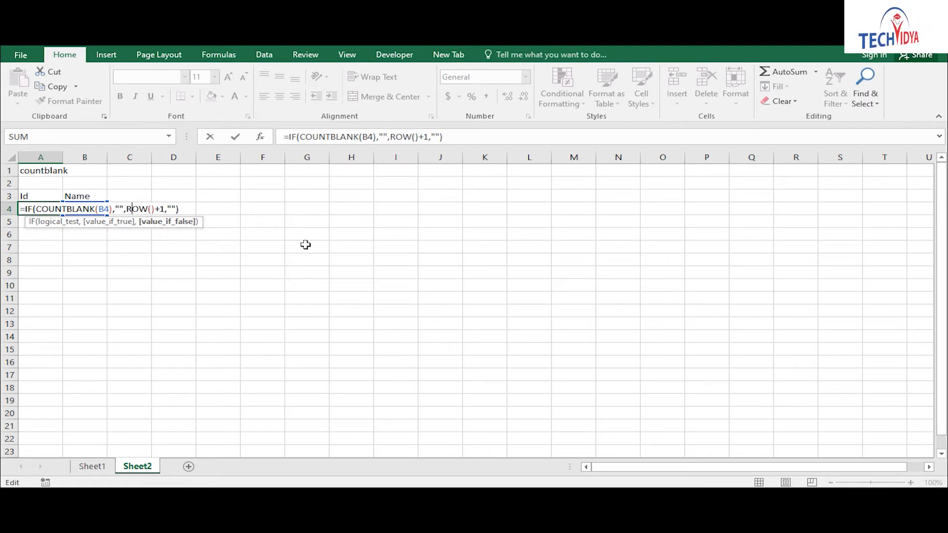
key(Delete)
key(Delete)
key(BackSpace)
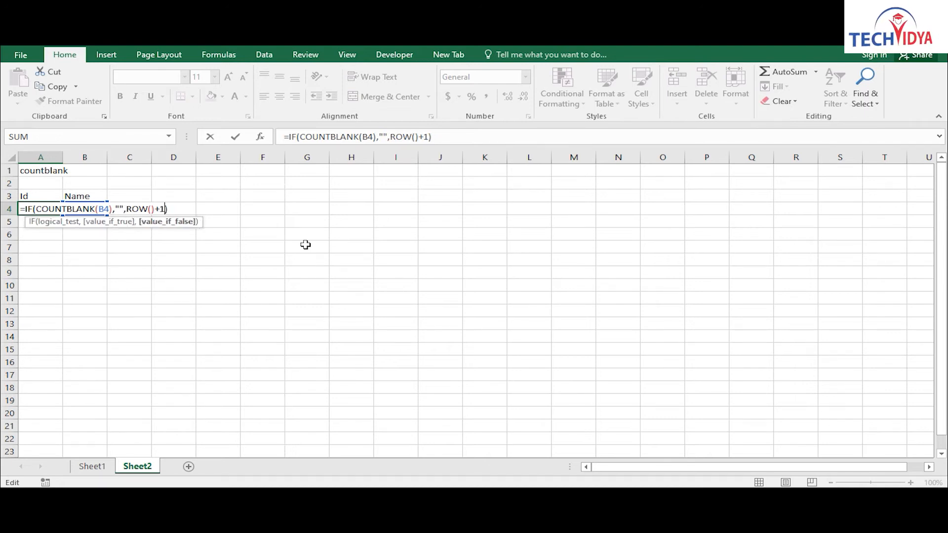
key(Return)
- Fill the A4 formula down the Id column
key(Up)
key(shift+Down)
key(shift+Down)
key(shift+Down)
key(shift+Down)
key(shift+Down)
key(shift+Down)
key(shift+Down)
key(shift+Down)
key(shift+Down)
key(shift+Down)
key(shift+Down)
key(shift+Down)
key(shift+Down)
key(shift+Down)
key(shift+Down)
key(shift+Down)
key(shift+Down)
key(shift+Down)
key(shift+Down)
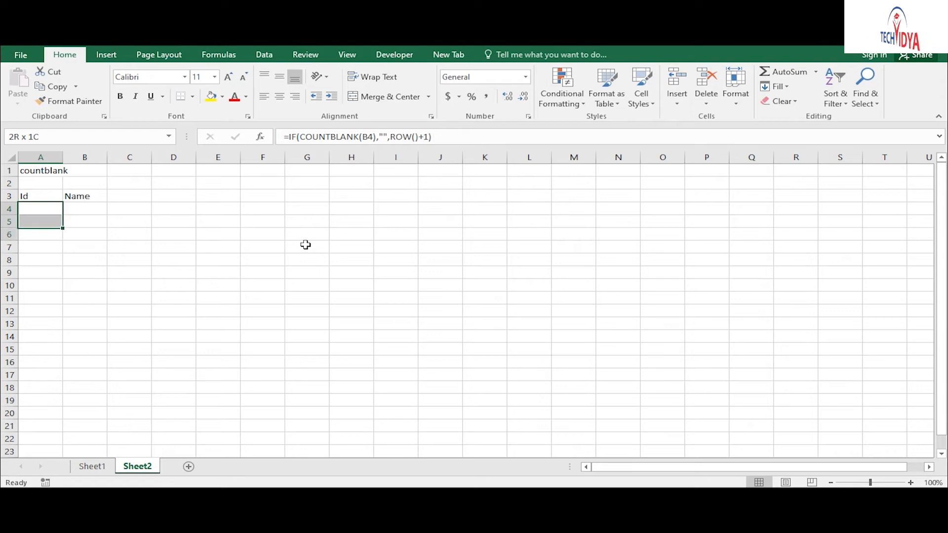
- Enter four sample first names in cells B4 to B7 of the Name column
key(Right)
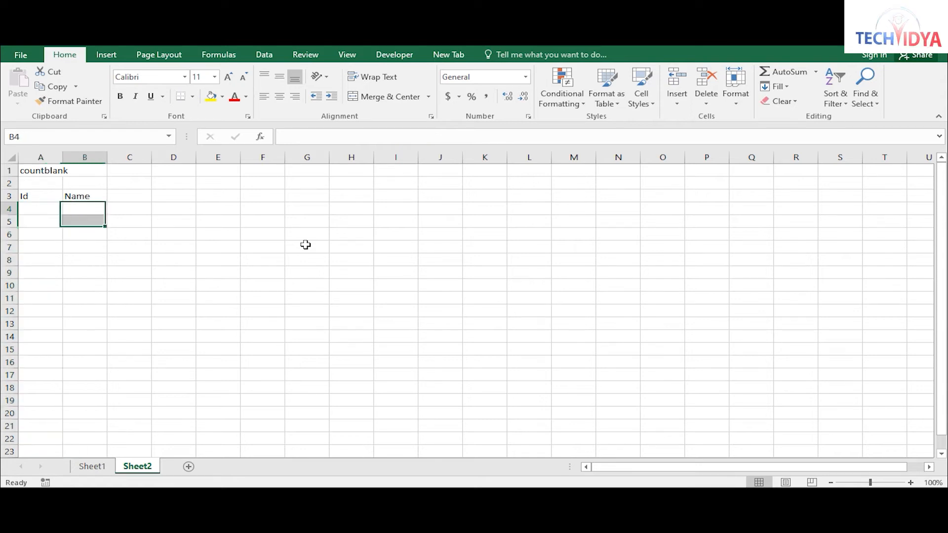
text(Ram)
key(Return)
text(MOha)
key(BackSpace)
key(BackSpace)
key(BackSpace)
text(ohan)
key(Return)
text(kaan)
key(Return)
text(suresh)
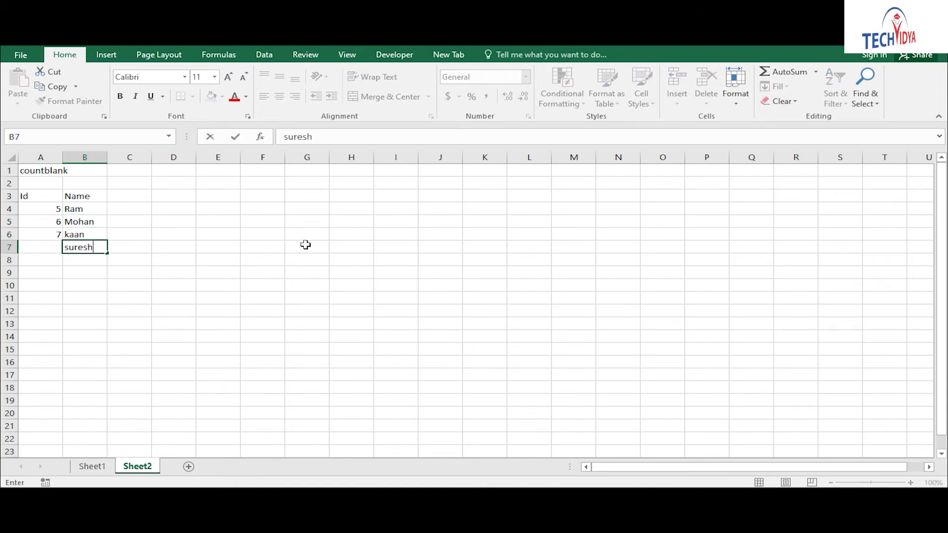
key(Return)
- Change the number added to ROW() in the A4 formula to 120
key(Up)
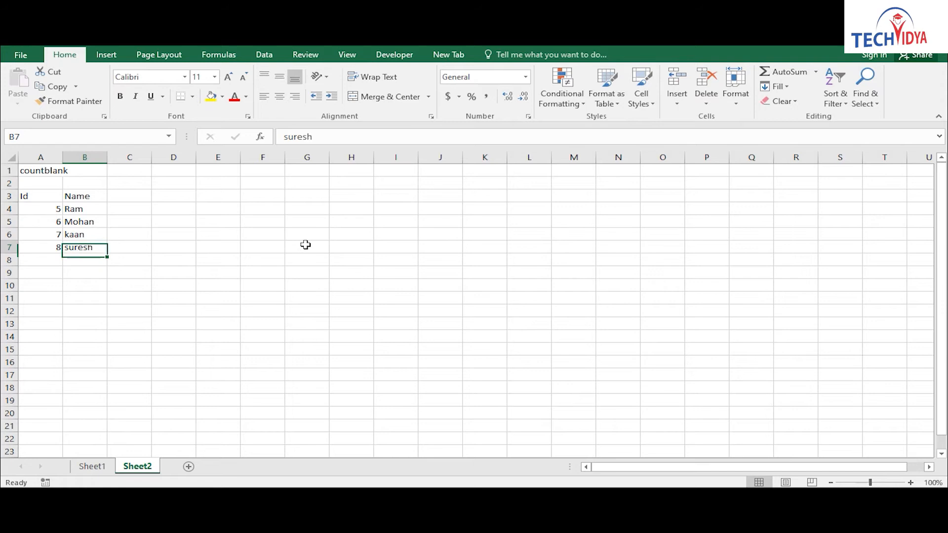
key(Up)
key(Up)
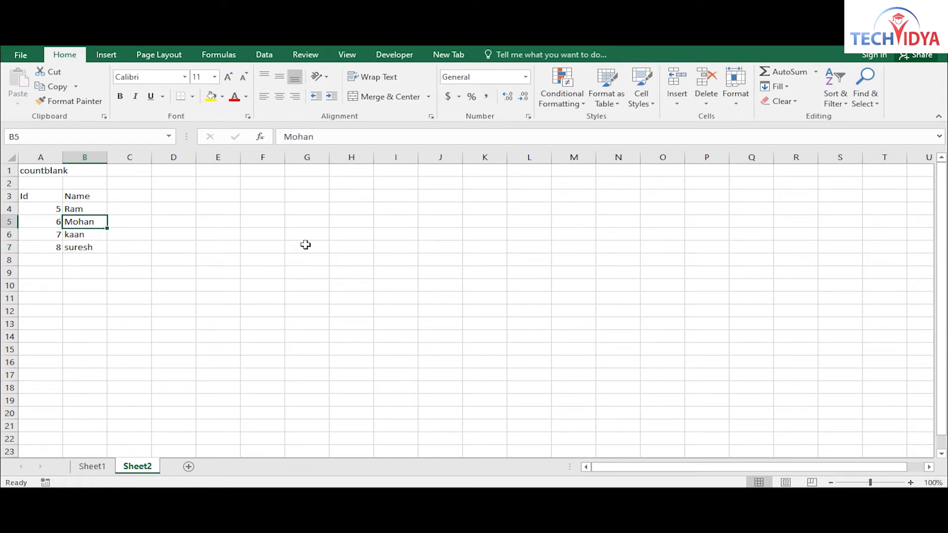
key(Up)
key(Left)
key(F2)
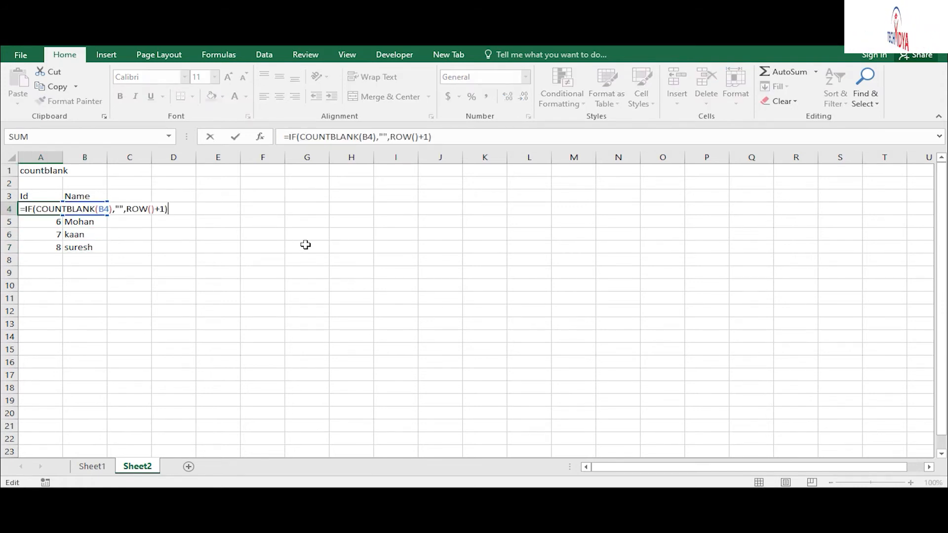
key(Left)
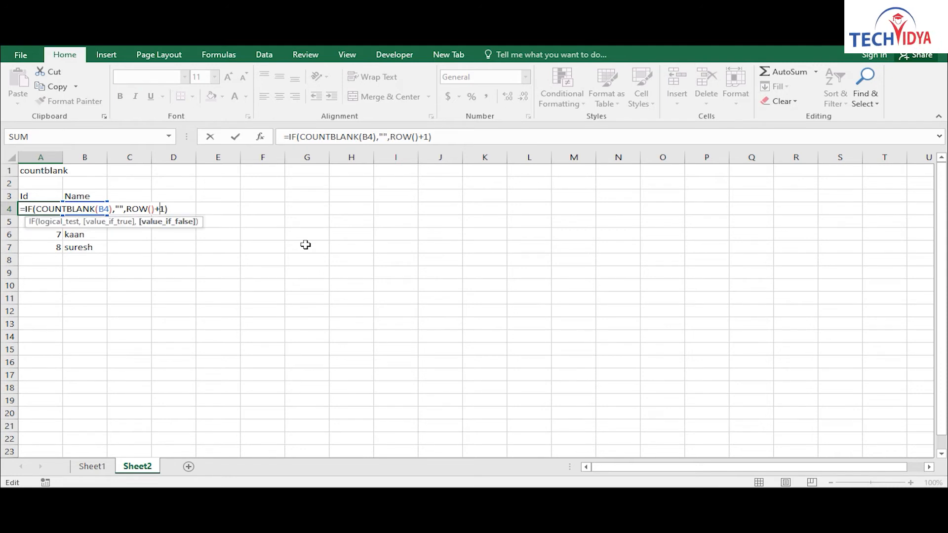
text(20)
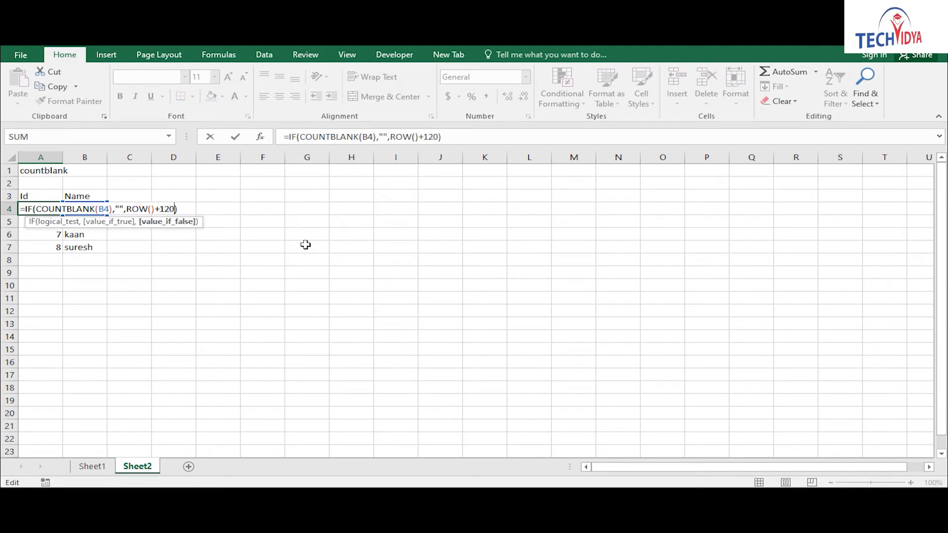
- Try to append CONCATENATE(" ",b4) as an extra argument after ROW()+120 in the A4 formula
text(,)
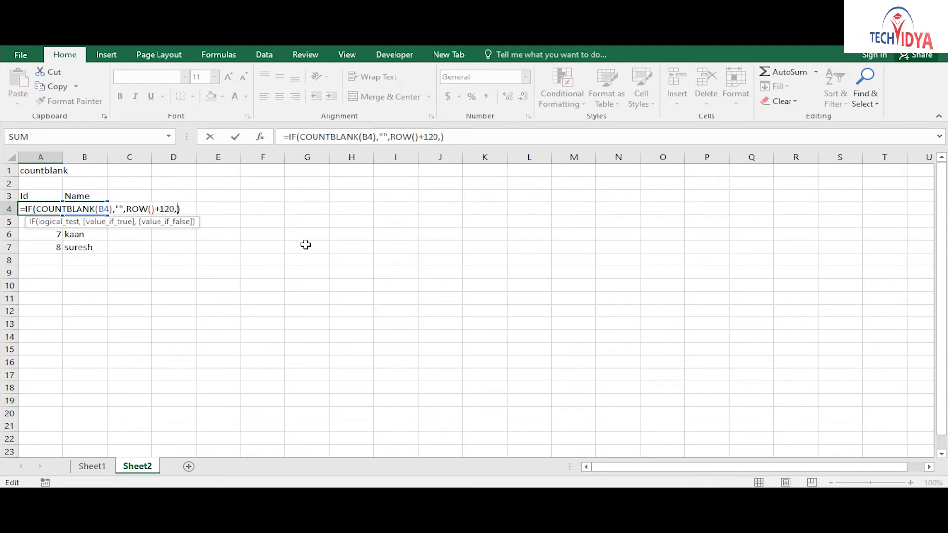
text(CONC)
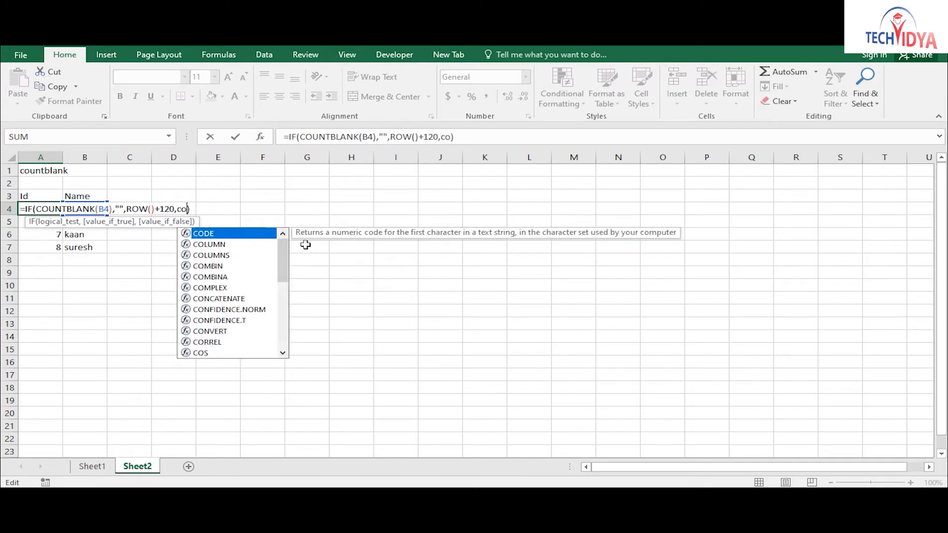
key(Tab)
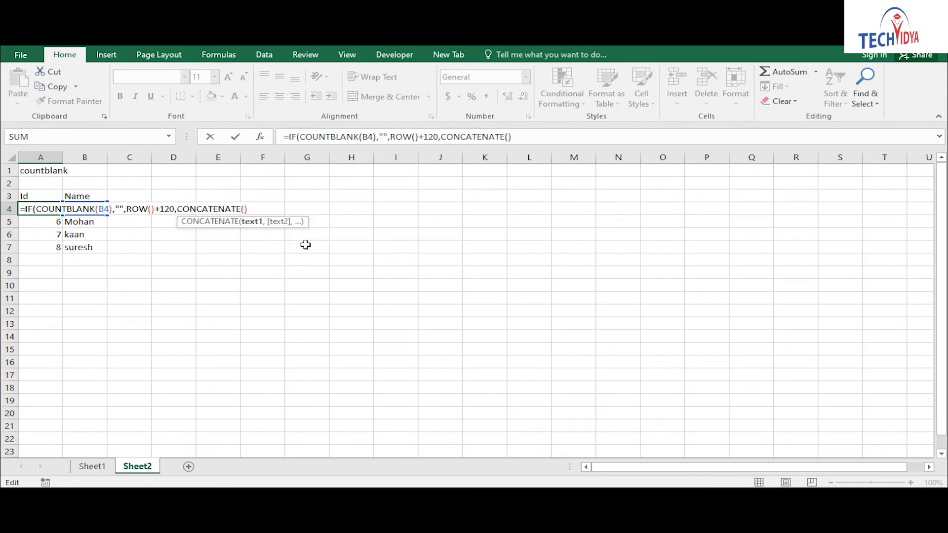
key(Left)
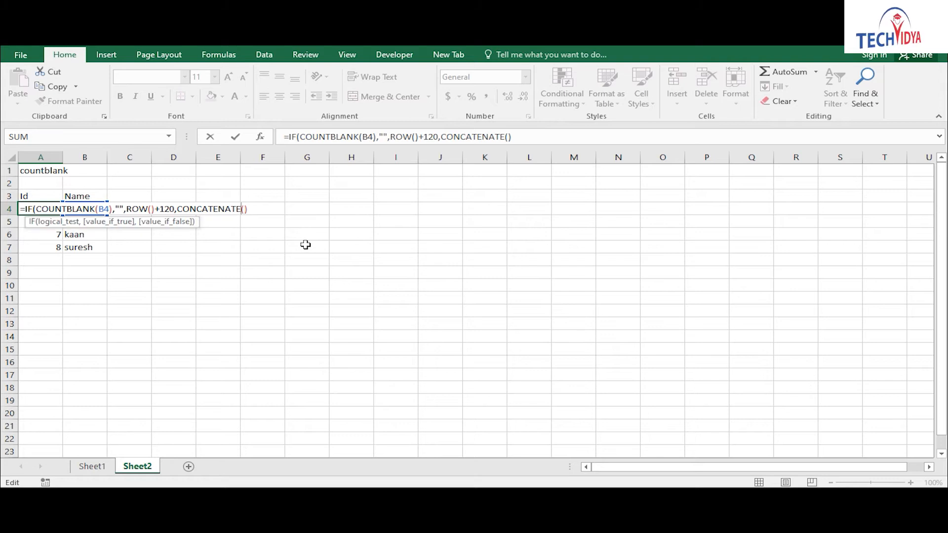
key(Right)
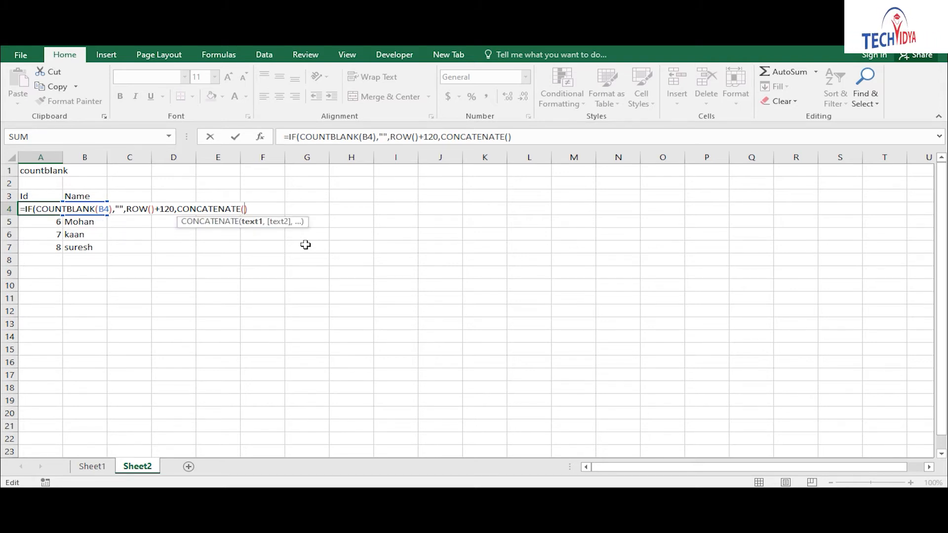
text(a)
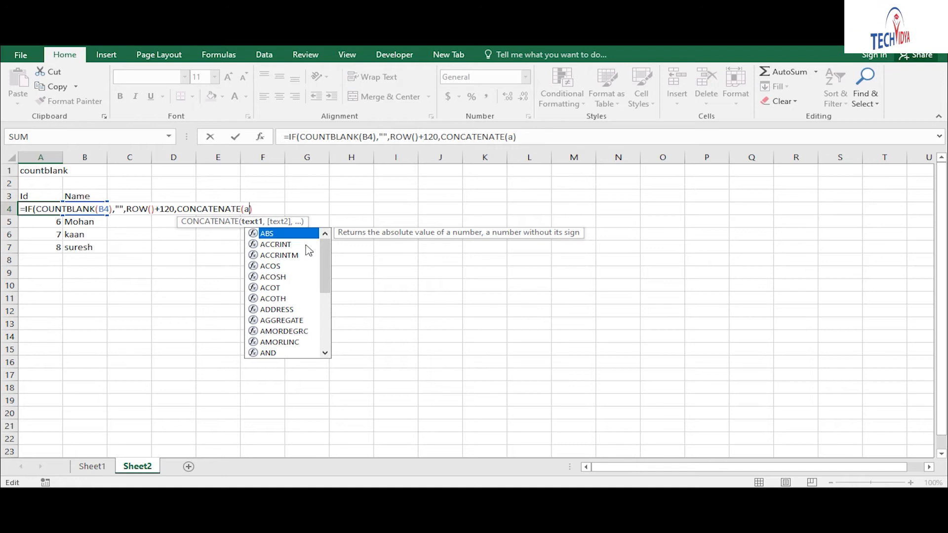
key(BackSpace)
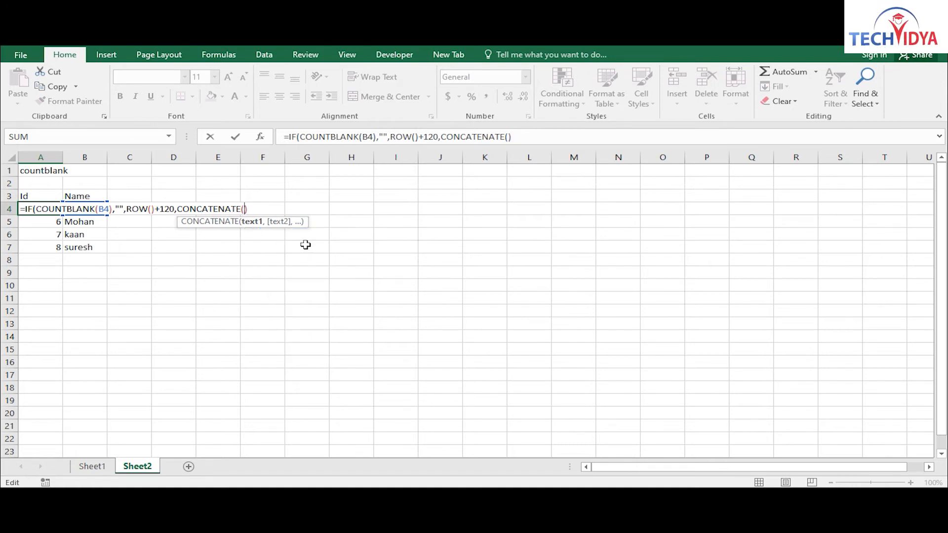
text(")
key(BackSpace)
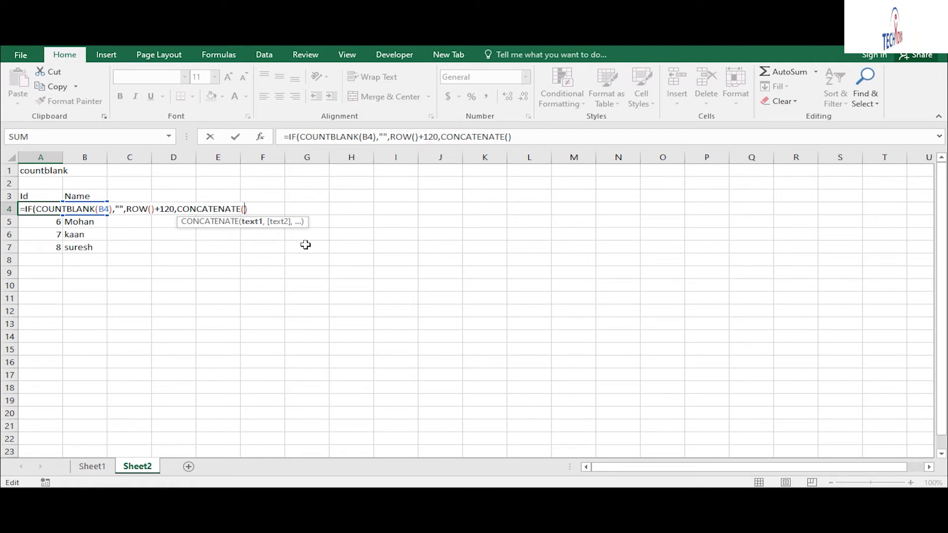
text(" ")
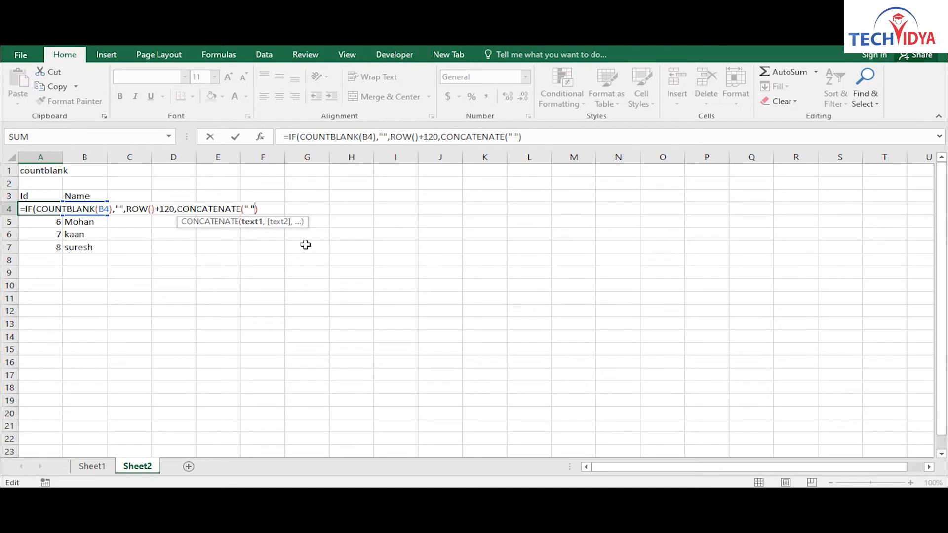
text(,)
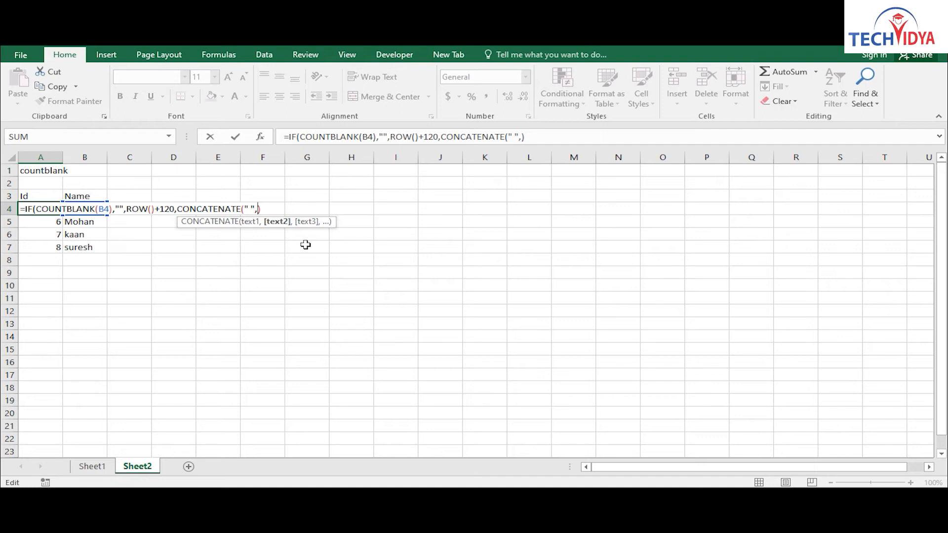
text(b4)
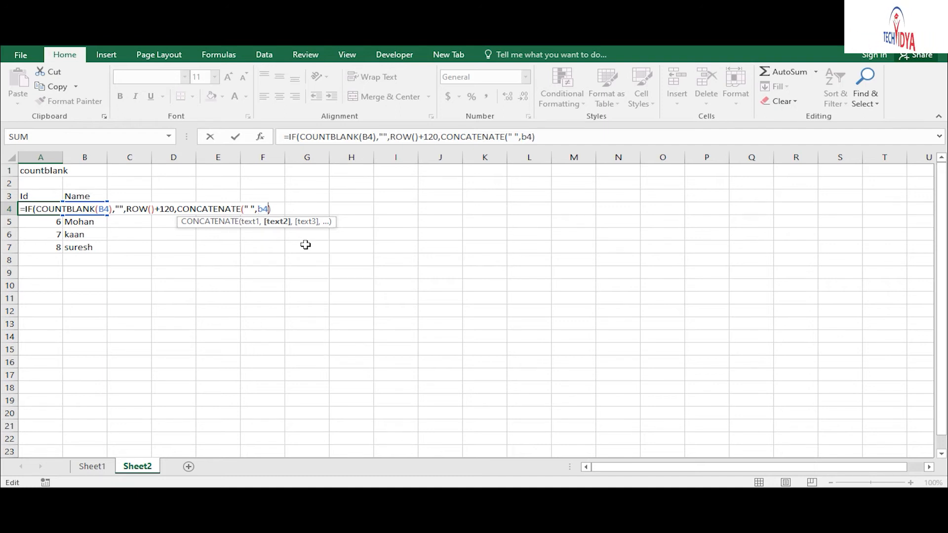
key(Return)
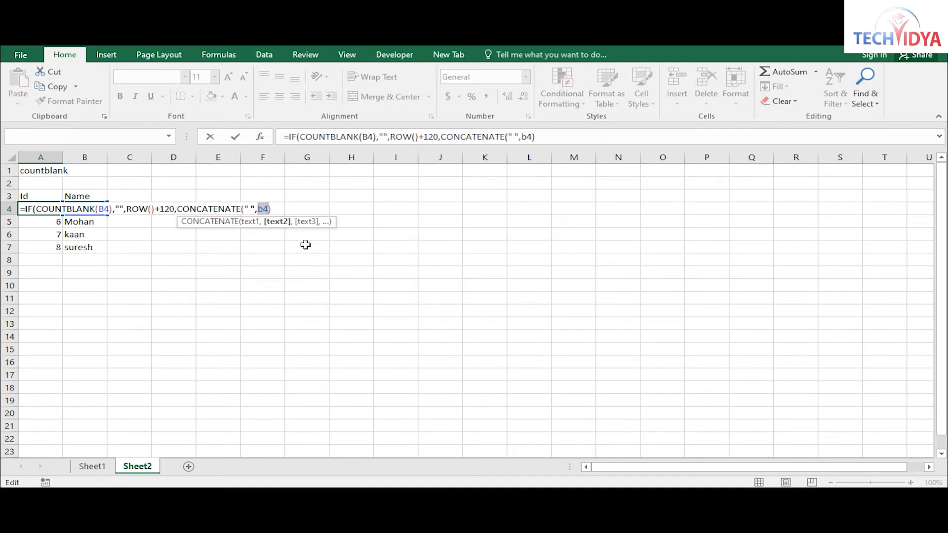
key(End)
text())
key(Return)
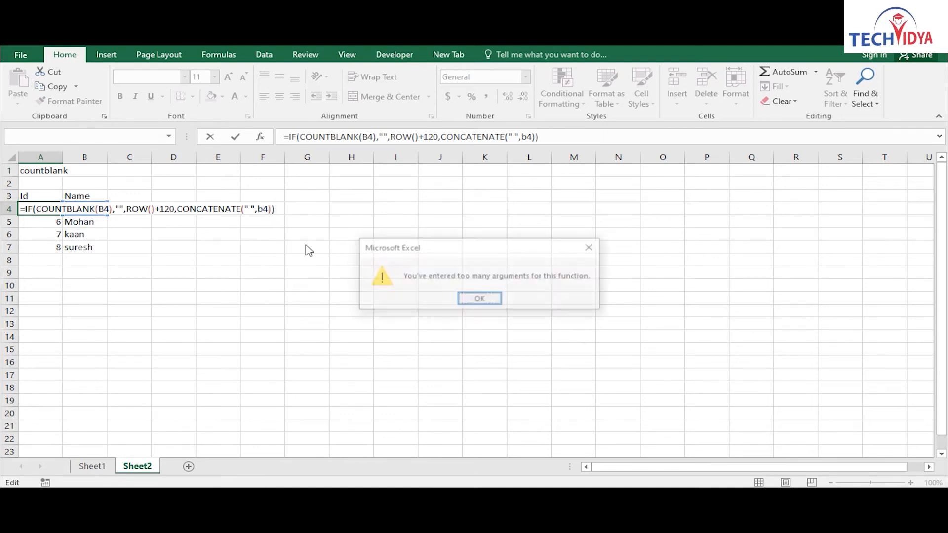
key(Return)
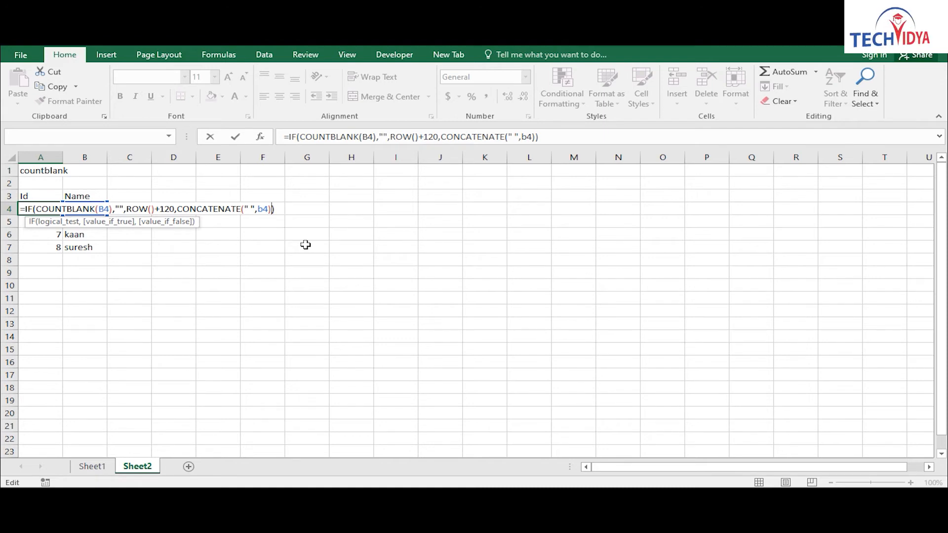
- Try adding an empty-string argument after CONCATENATE in the A4 formula, then remove it
text(,"")
key(Return)
key(Return)
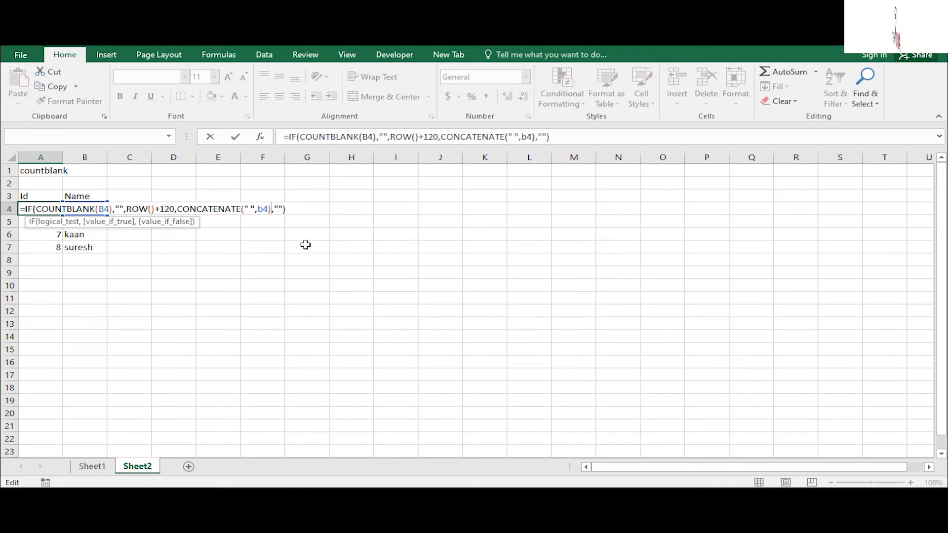
key(Return)
key(Return)
key(Delete)
key(Delete)
key(Delete)
- Delete the appended CONCATENATE argument from the A4 formula back to ROW()+120
key(BackSpace)
key(BackSpace)
key(BackSpace)
key(BackSpace)
key(BackSpace)
key(BackSpace)
key(BackSpace)
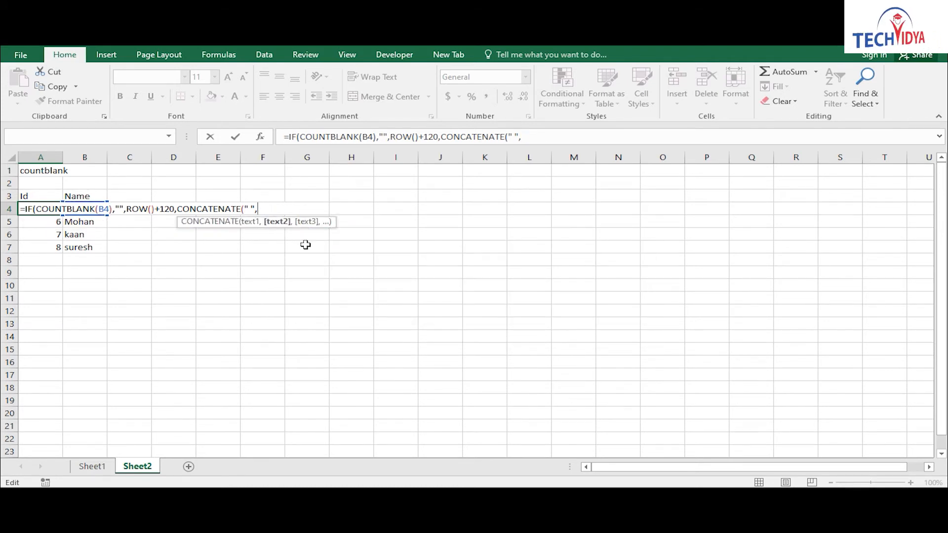
key(BackSpace)
key(BackSpace)
key(BackSpace)
key(BackSpace)
key(BackSpace)
key(BackSpace)
key(BackSpace)
key(BackSpace)
key(BackSpace)
key(BackSpace)
key(BackSpace)
key(BackSpace)
key(BackSpace)
key(BackSpace)
key(BackSpace)
key(BackSpace)
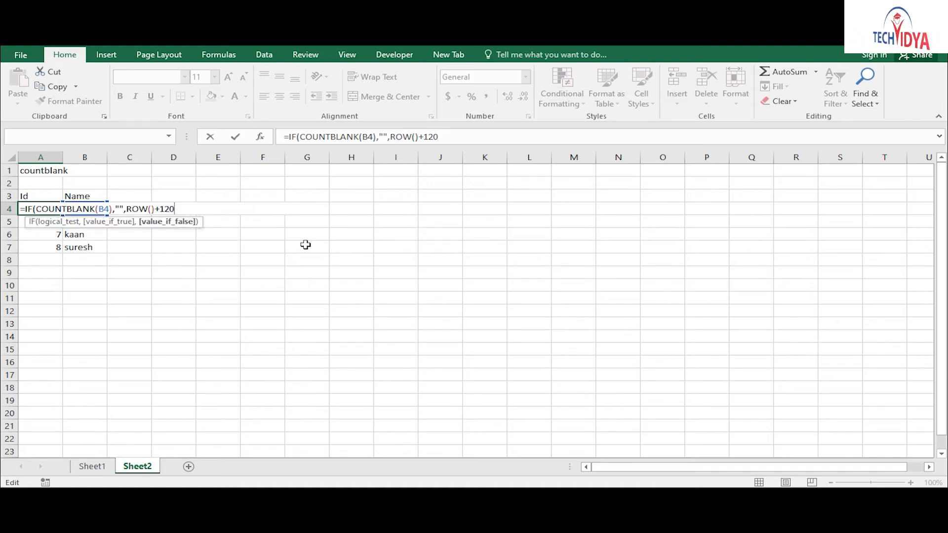
- Replace ROW()+120 in A4 so that the formula reads =IF(COUNTBLANK(B4),"",CONCATENATE(ROW()+116," ",B4))
key(BackSpace)
key(BackSpace)
key(BackSpace)
key(BackSpace)
key(BackSpace)
key(BackSpace)
key(BackSpace)
key(BackSpace)
text(con)
key(BackSpace)
key(BackSpace)
key(BackSpace)
text(,con)
key(Tab)
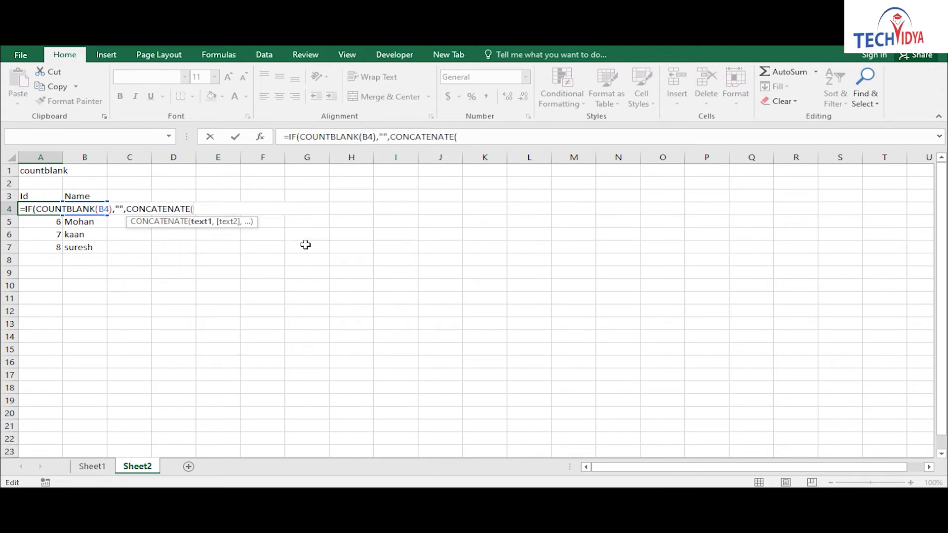
text(row)
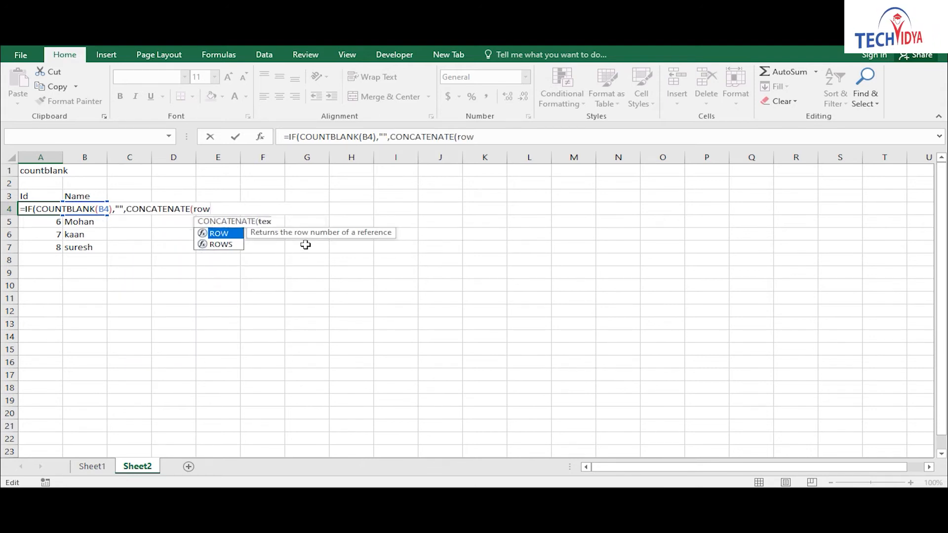
text(()+)
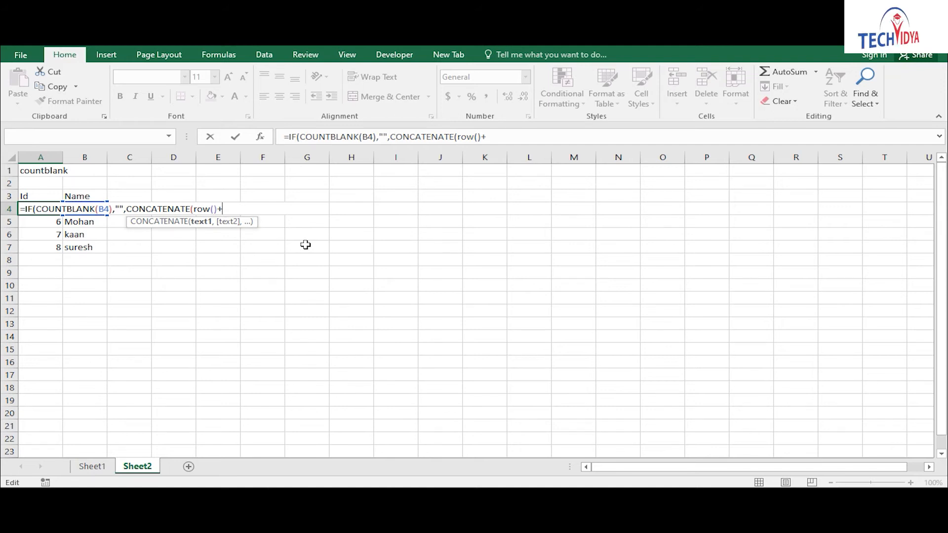
text(11)
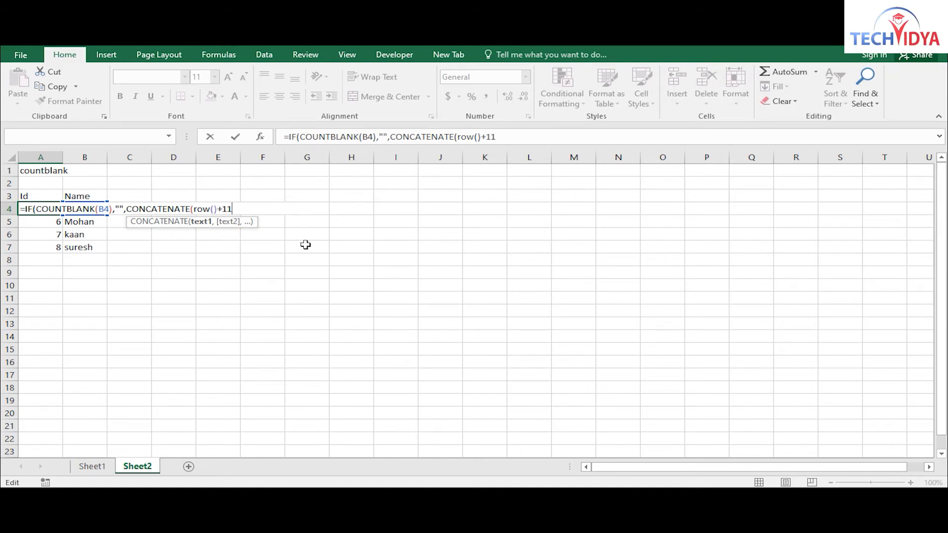
text(6," ")
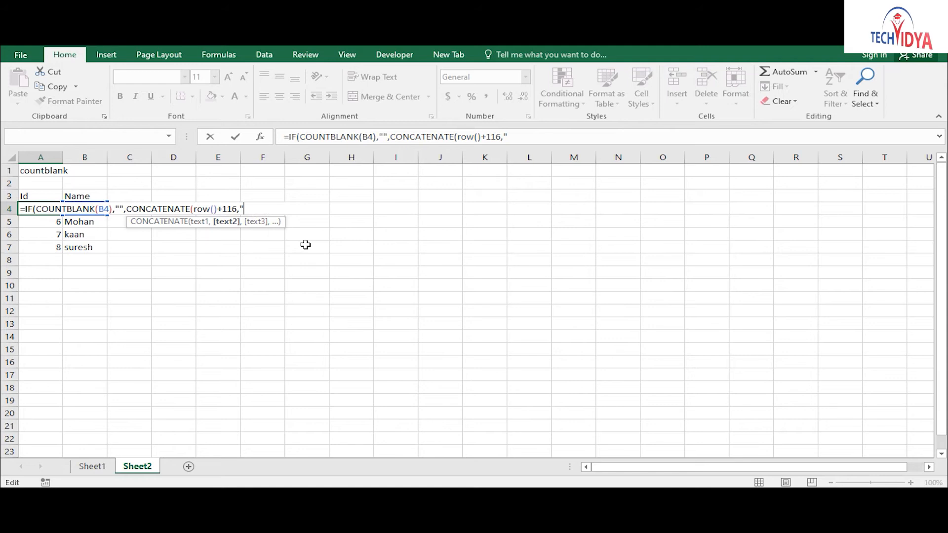
text(,b4)))
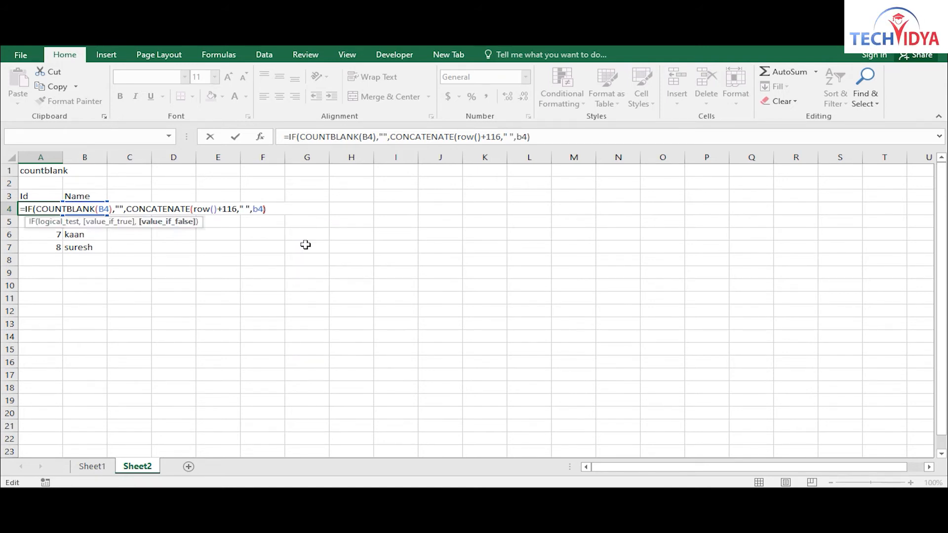
key(Return)
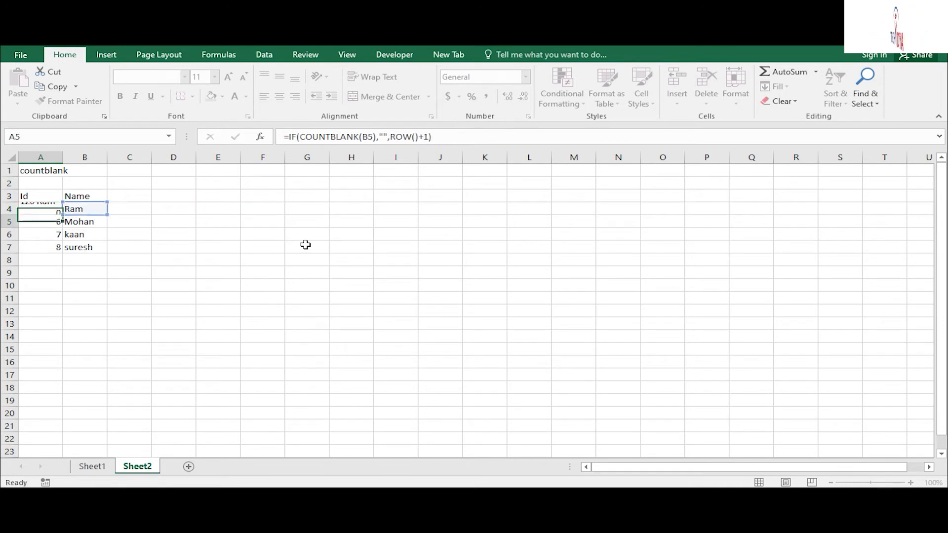
- Fill the CONCATENATE formula from A4 down the Id column, past the existing names
key(Up)
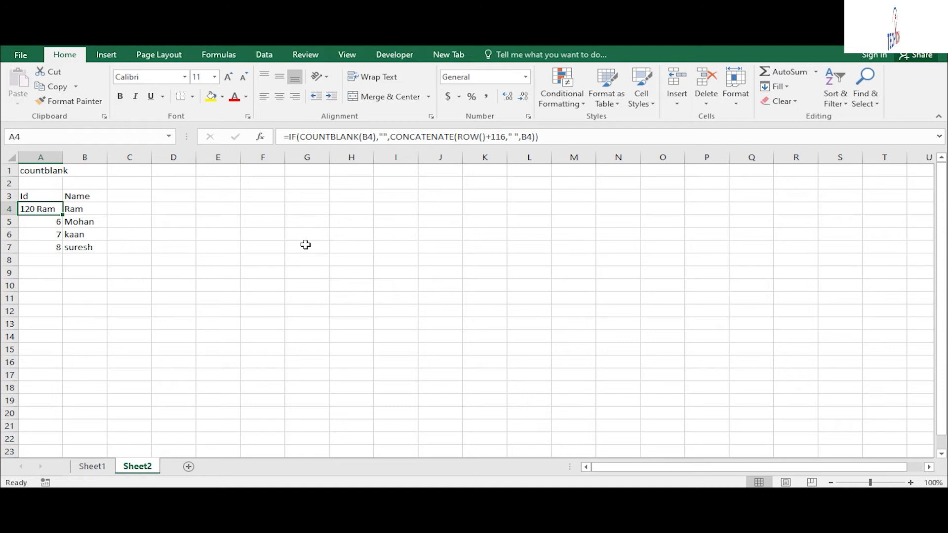
key(shift+Down)
key(shift+Down)
key(ctrl+d)
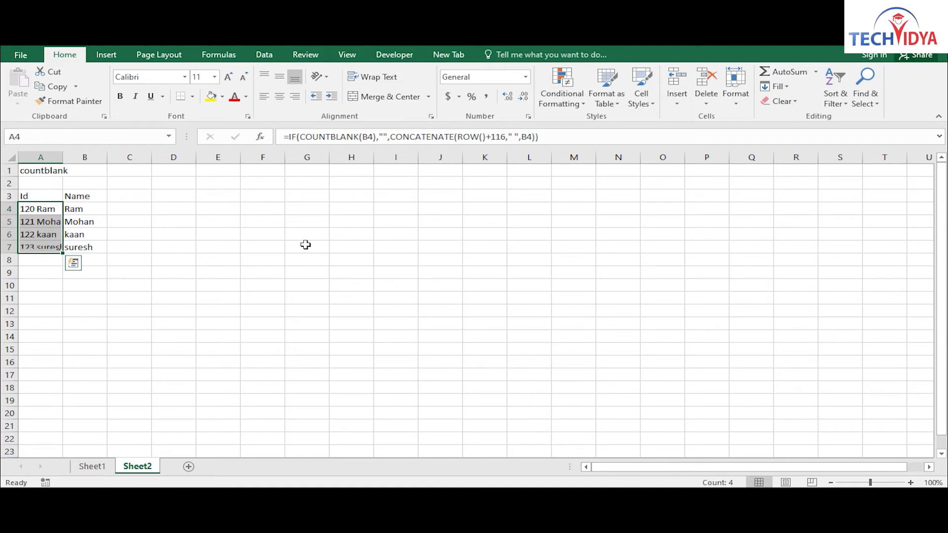
key(shift+Down)
key(shift+Down)
key(shift+Down)
key(shift+Down)
key(shift+Down)
key(shift+Down)
key(shift+Down)
key(shift+Down)
key(shift+Down)
key(shift+Down)
key(shift+Down)
key(shift+Down)
key(shift+Down)
key(Down)
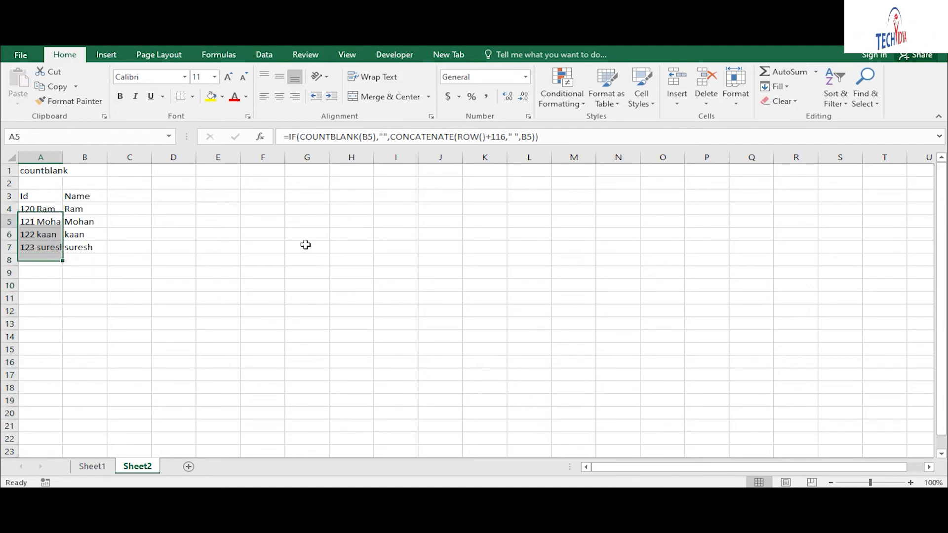
- Enter two more sample first names in cells B8 and B9 of the Name column
key(Right)
key(Right)
key(Down)
key(Down)
key(Down)
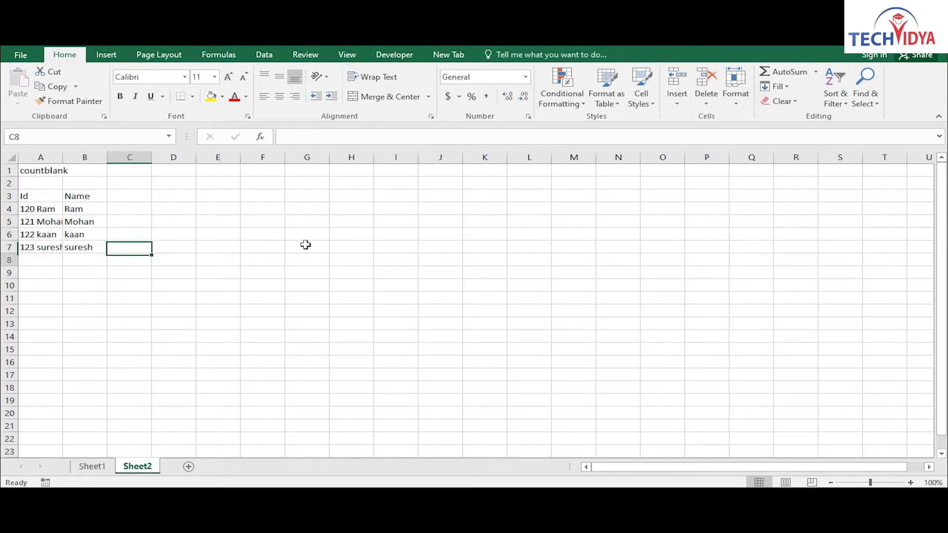
key(Left)
text(Manisha)
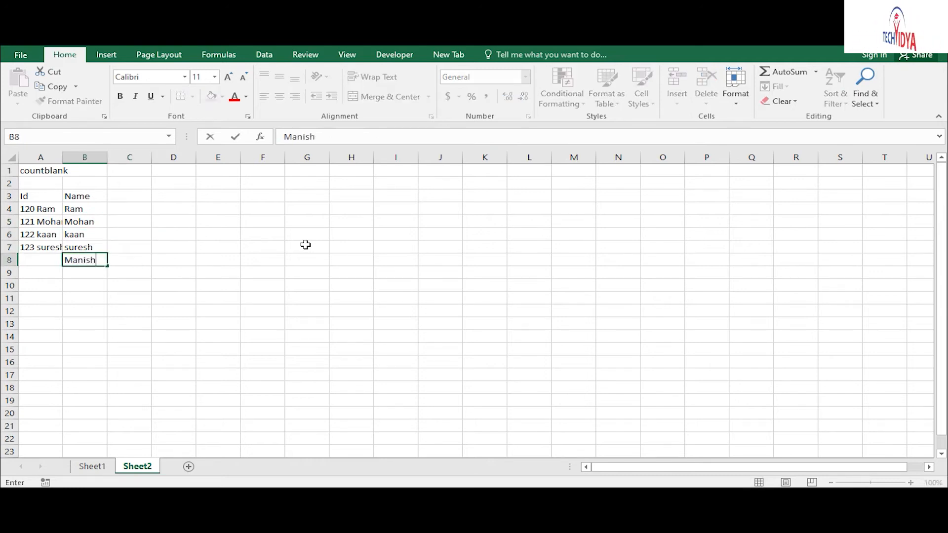
key(Return)
text(sure)
key(BackSpace)
key(BackSpace)
key(BackSpace)
text(bhi)
key(ctrl+Return)
key(Return)
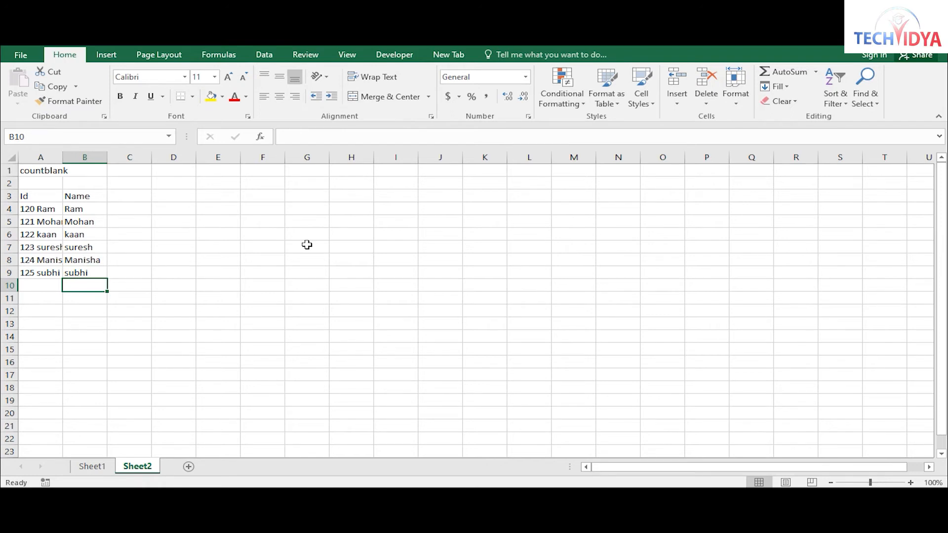
- Switch to the workbook containing the Lookup Ref sheet and label cell A3 "row"
click(92, 466)
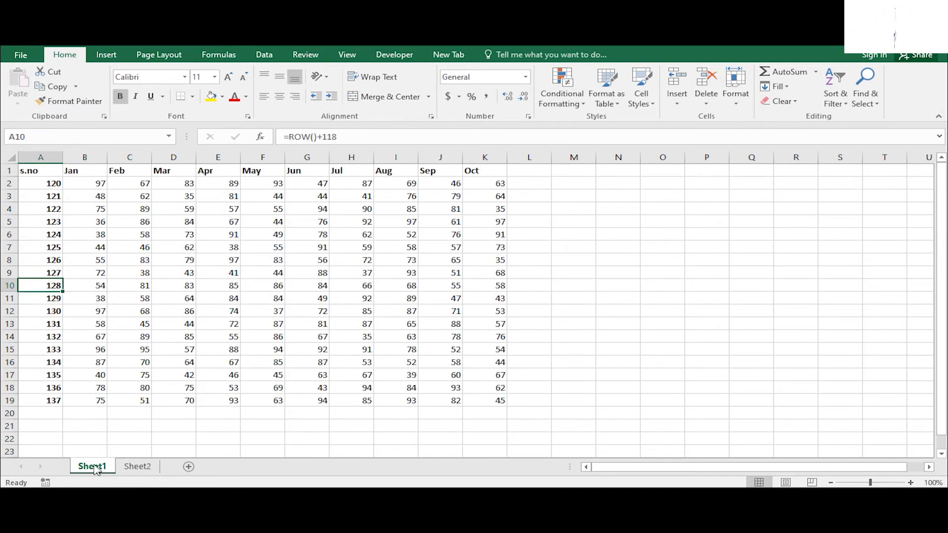
click(149, 469)
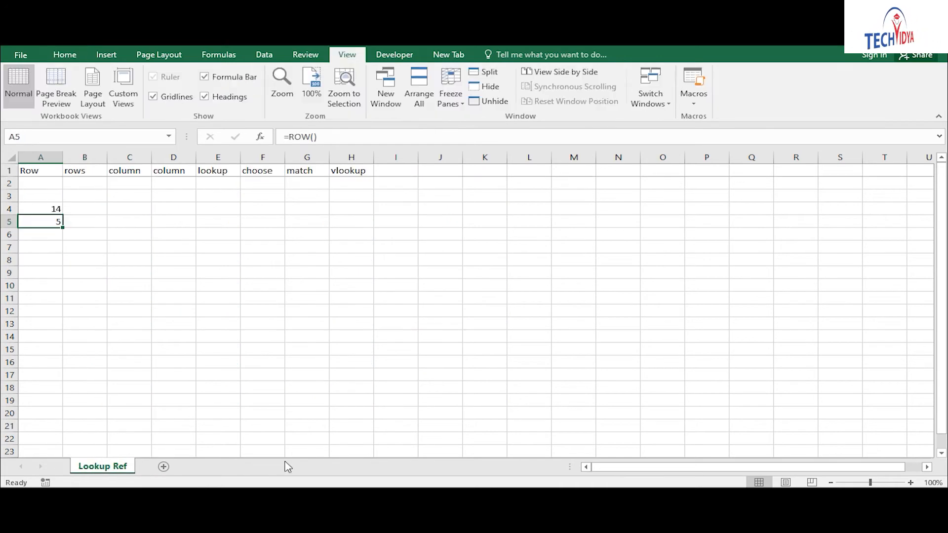
click(69, 250)
click(53, 247)
click(44, 195)
text(row)
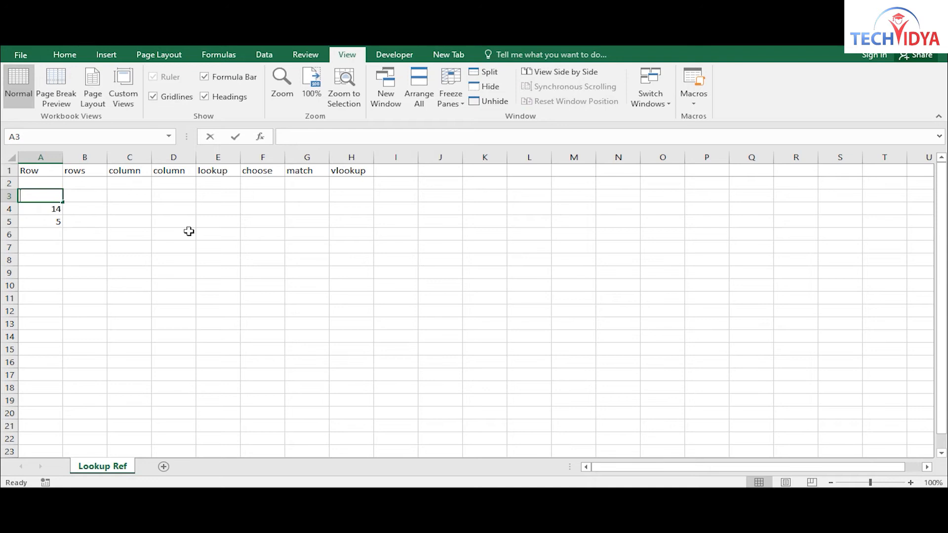
key(Return)
- Enter the label "rows" in cell A7 of the Lookup Ref sheet
key(Down)
key(Down)
key(Down)
text(rows)
key(Return)
- Count the rows of a single-row range in A8 with the formula =ROWS(A11:J11)
text(=rows)
key(Tab)
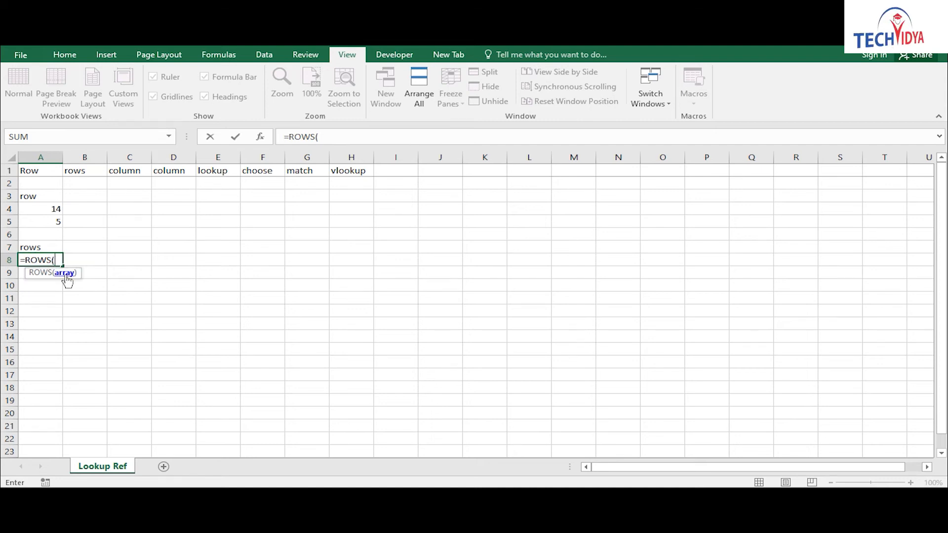
drag(38, 298, 425, 296)
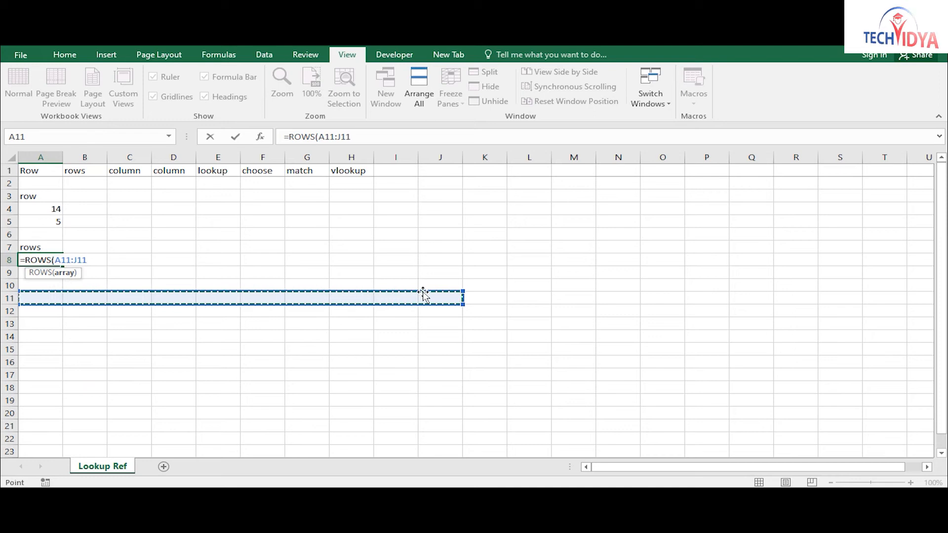
key(ctrl+Return)
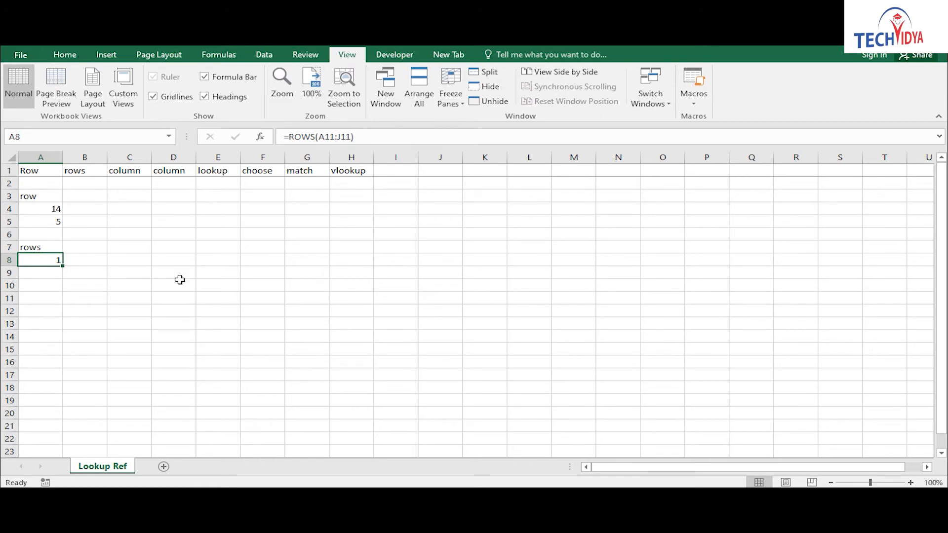
- Replace the formula in A8 with =ROWS(B11:B22) to count the rows of a vertical range
text(=row)
key(Down)
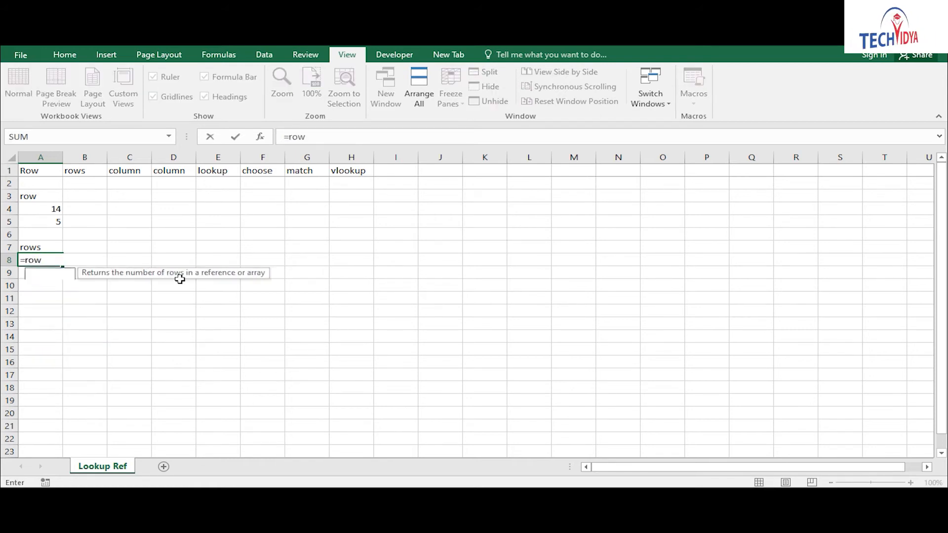
key(Tab)
drag(100, 295, 86, 441)
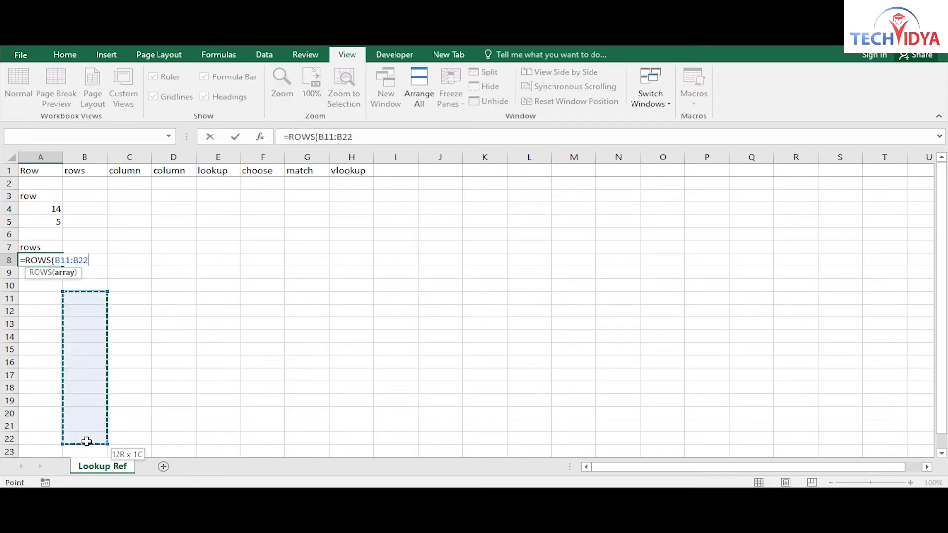
text())
key(Return)
key(Up)
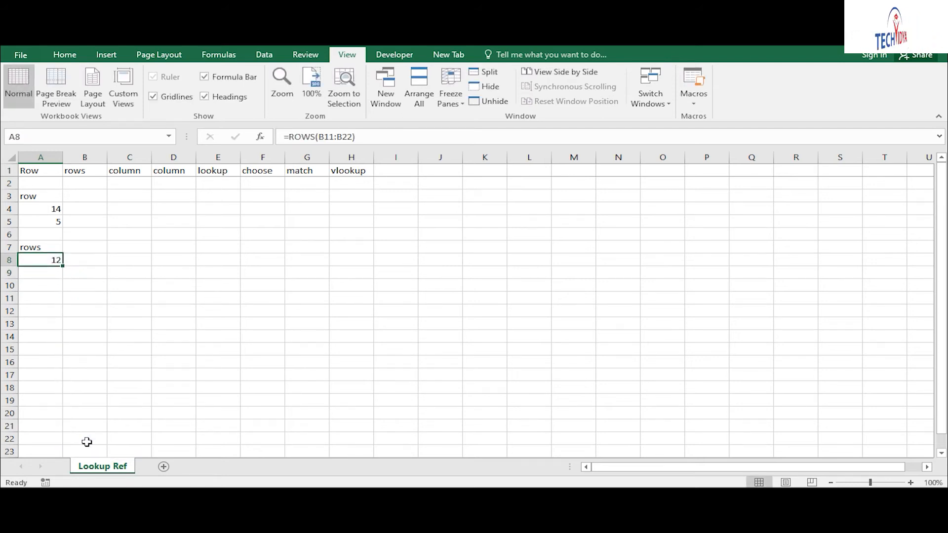
- Enter the label "columns" in cell A10
key(Down)
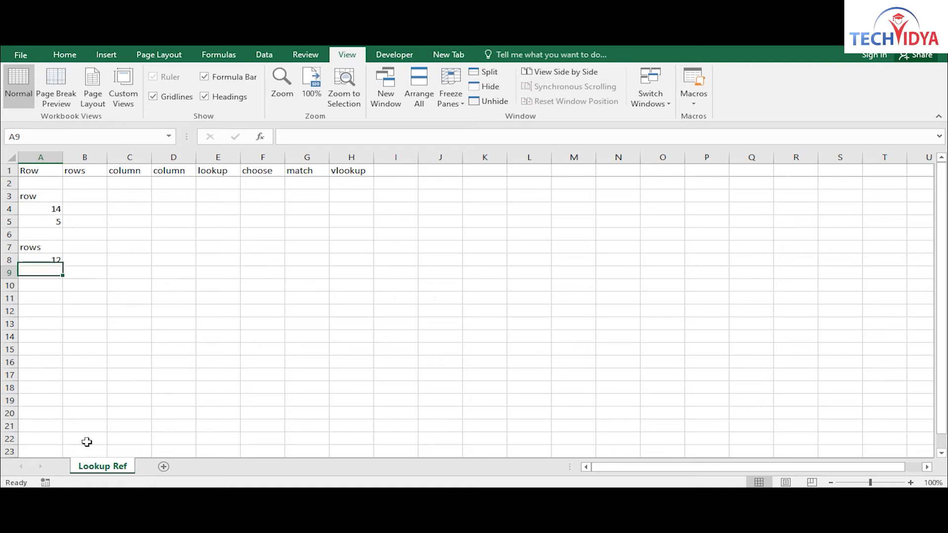
key(Down)
text(columns)
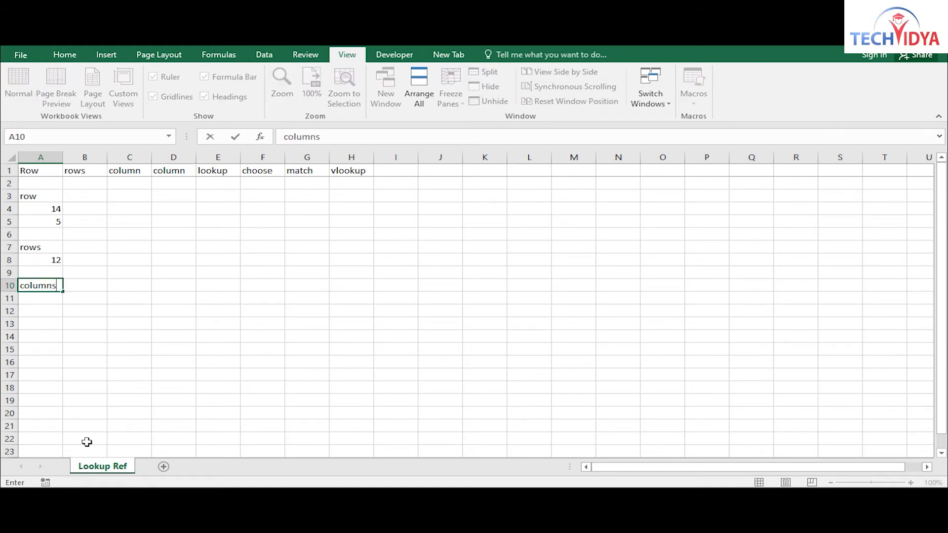
key(Return)
- Count the columns of a horizontal range in A11 with the formula =COLUMNS(A17:M17)
text(=colum)
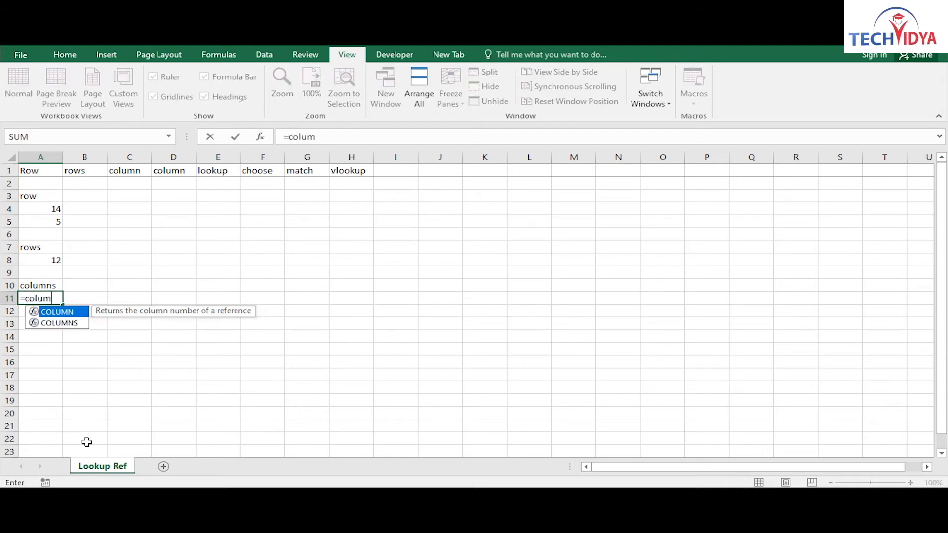
key(Down)
key(Tab)
drag(49, 377, 590, 378)
text())
key(ctrl+Return)
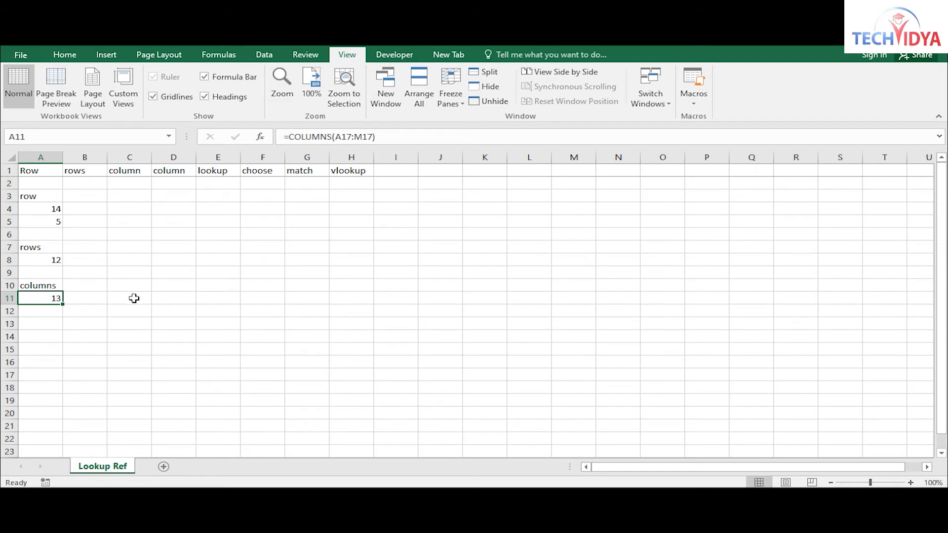
- Enter the label "column" in cell A13
double_click(47, 324)
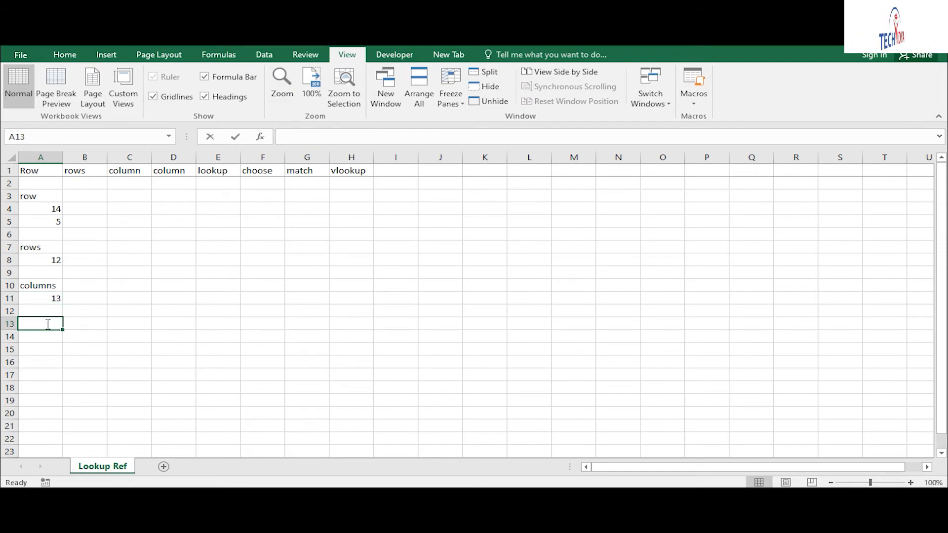
text(column)
key(Tab)
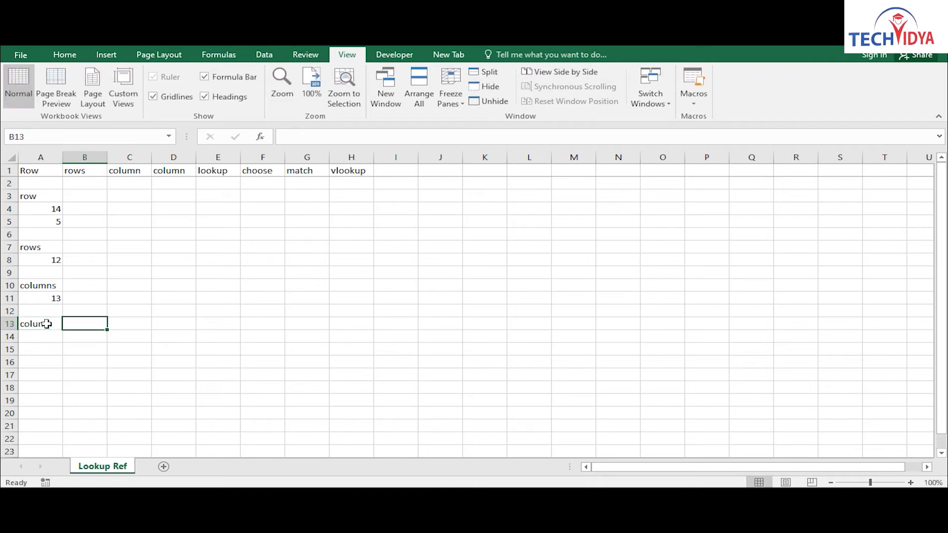
- Add a new worksheet after Lookup Ref, and return to the Lookup Ref sheet
click(224, 208)
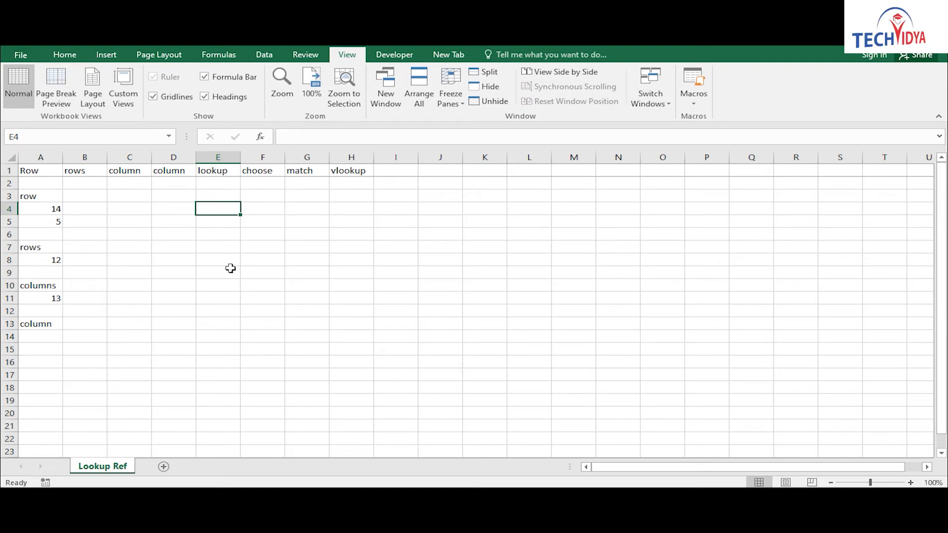
click(163, 466)
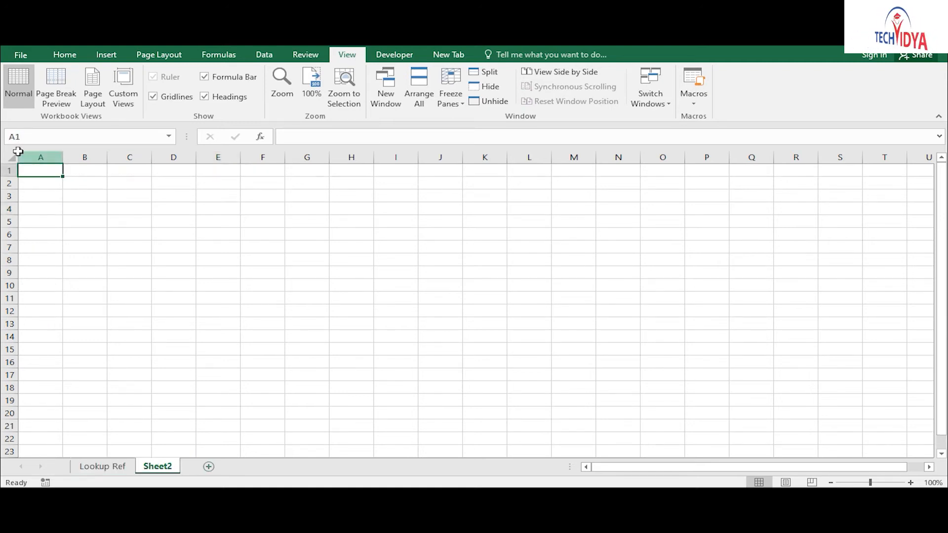
click(103, 467)
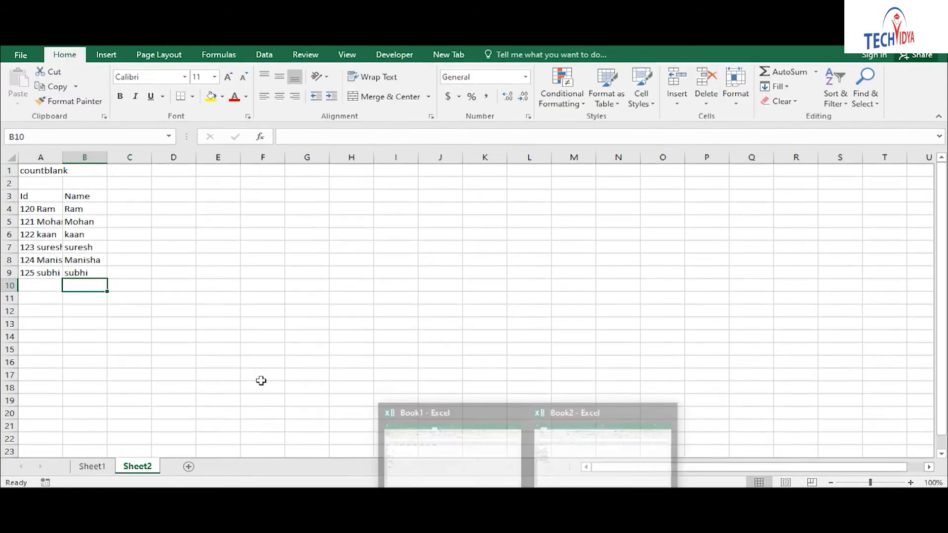
- In the workbook with the monthly data, enter =COLUMN(F1) in cell M13 of Sheet1
click(92, 467)
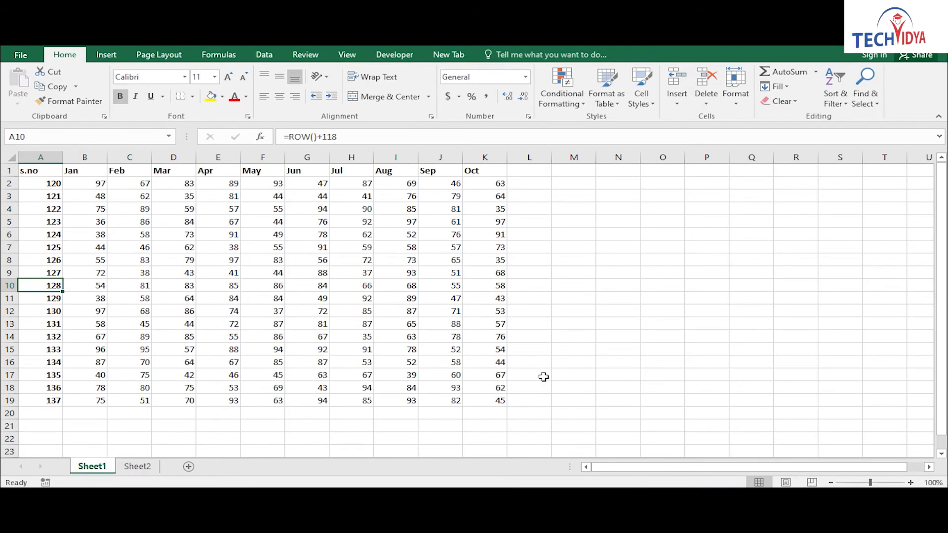
click(577, 326)
text(=)
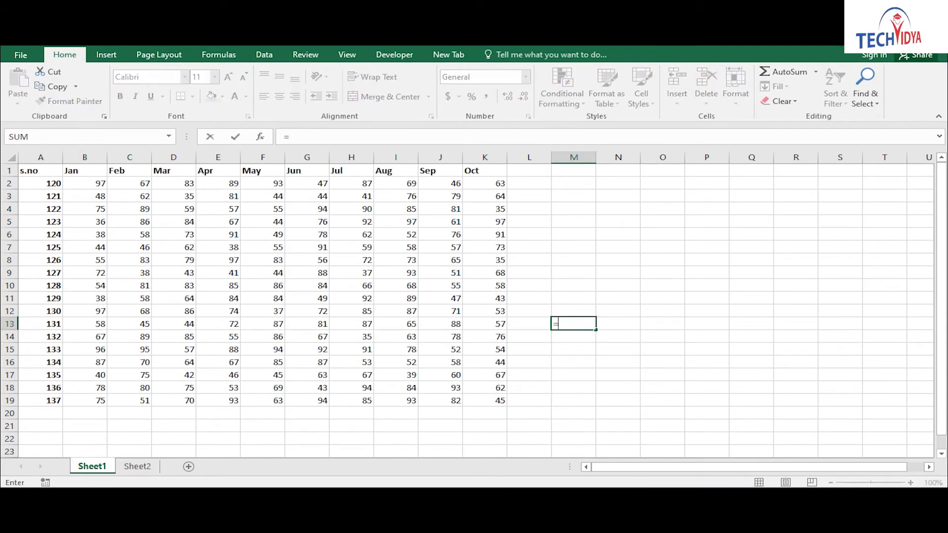
text(column)
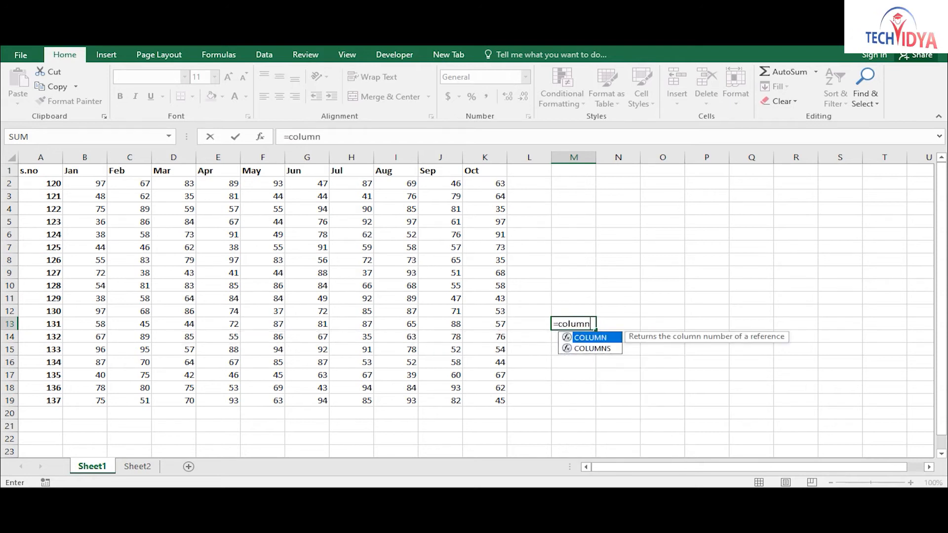
key(Tab)
text(f1)
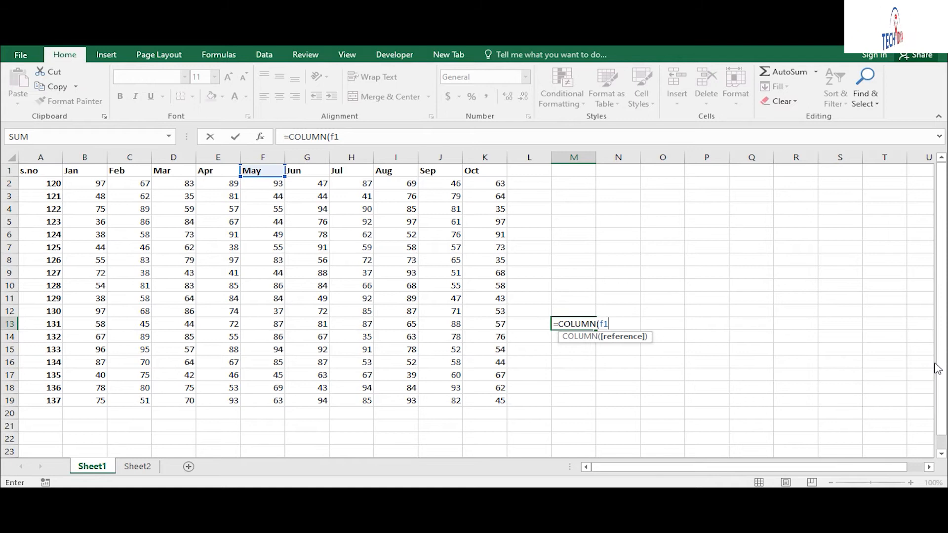
key(Return)
key(Up)
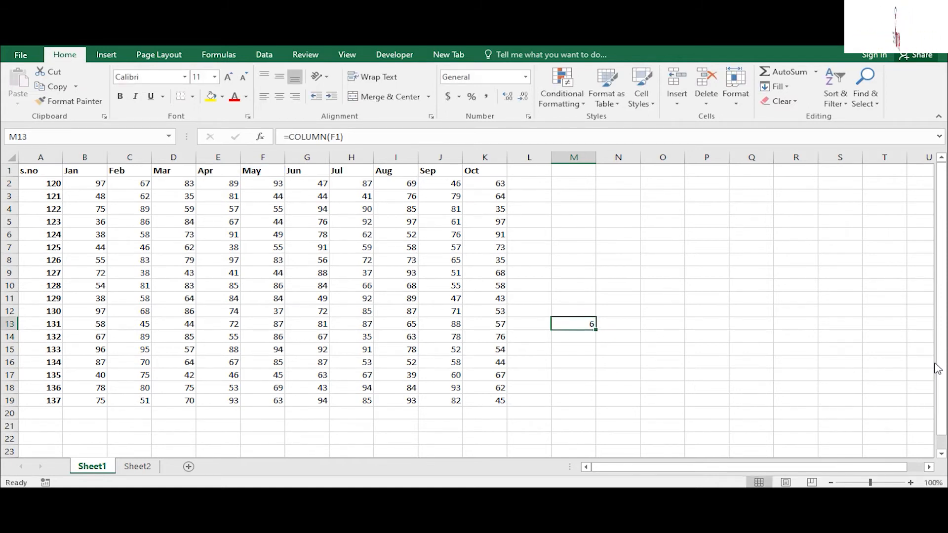
- Enter the heading "cell name" in cell O13
key(Right)
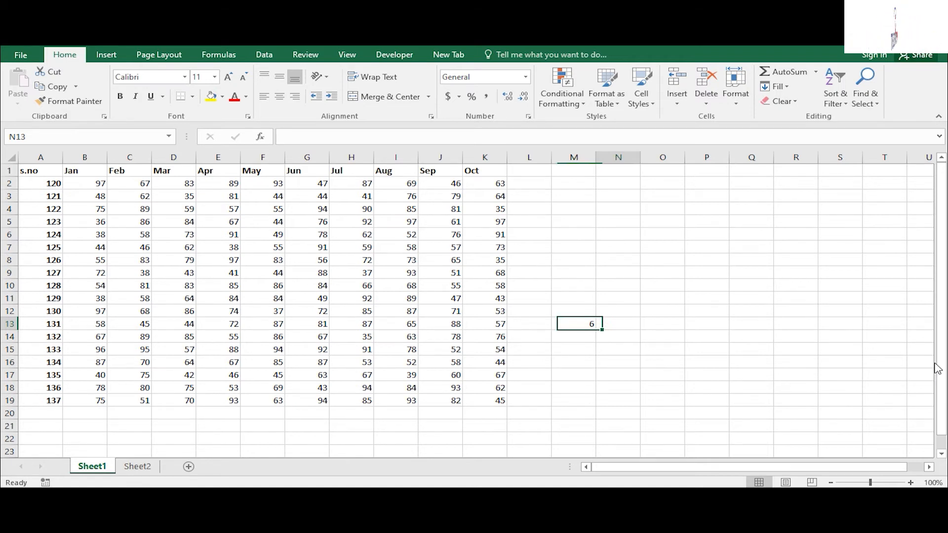
key(Right)
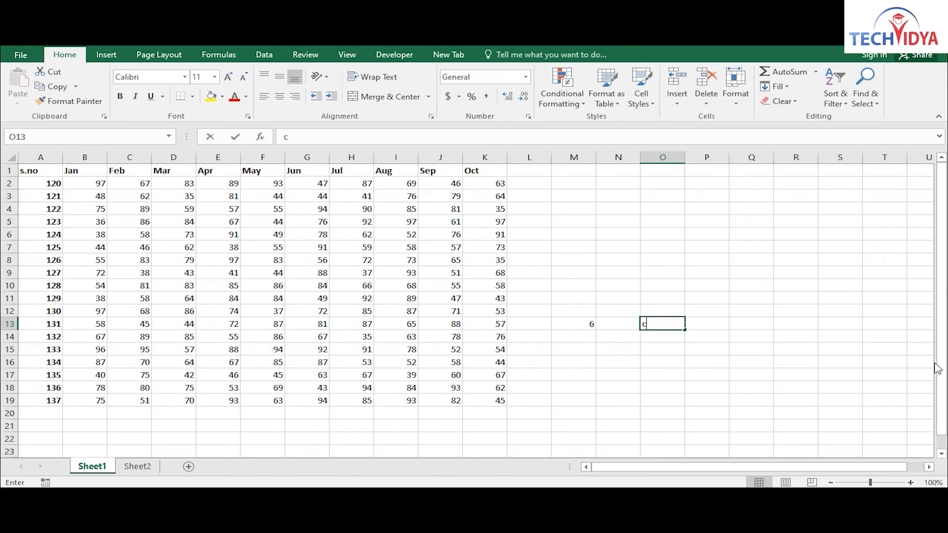
text(column)
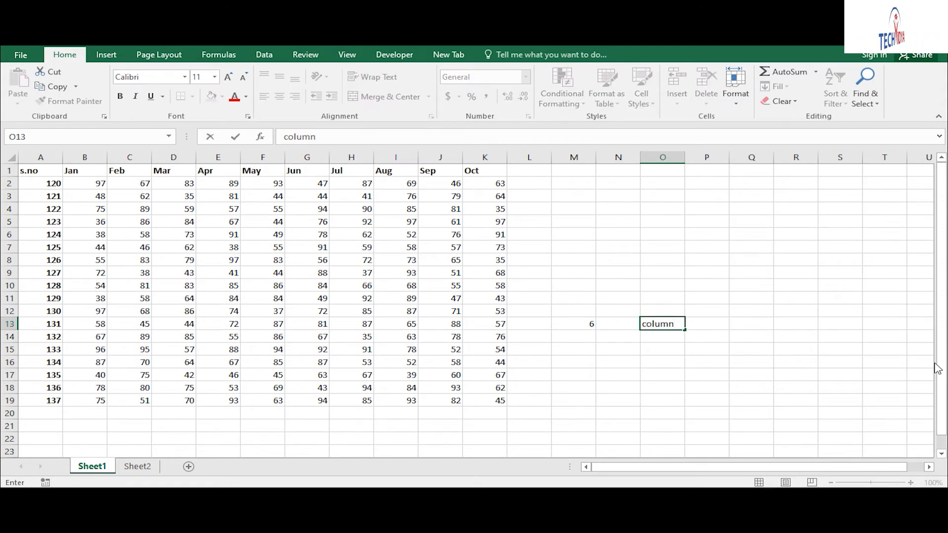
key(BackSpace)
key(BackSpace)
key(BackSpace)
key(BackSpace)
key(BackSpace)
key(BackSpace)
text(cell name)
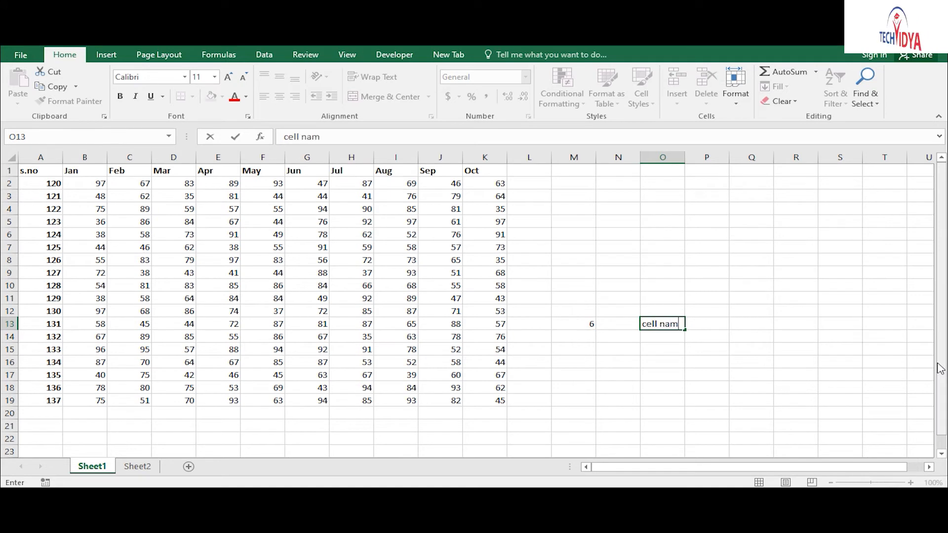
- Enter the heading "column number" in P13, beside the "cell name" heading
key(Right)
text(coukm)
key(BackSpace)
key(BackSpace)
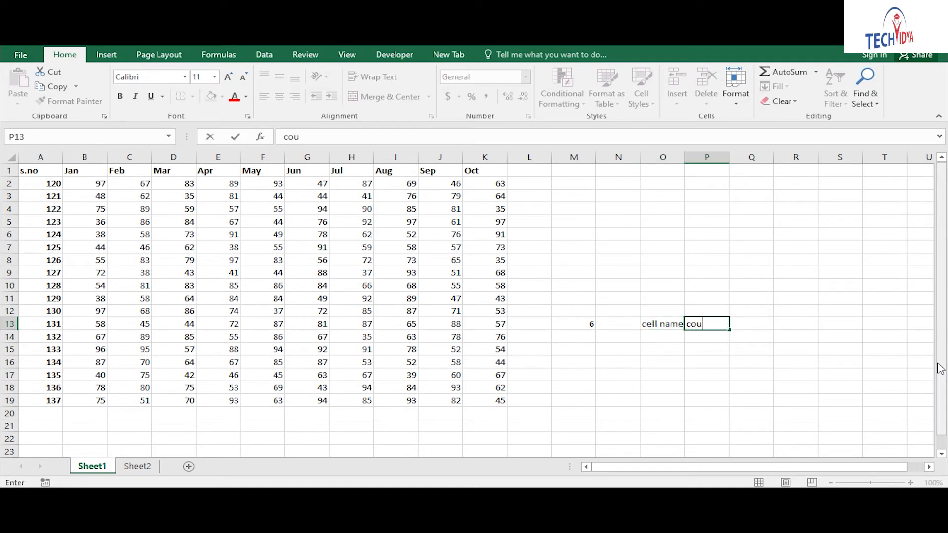
text(lumn num)
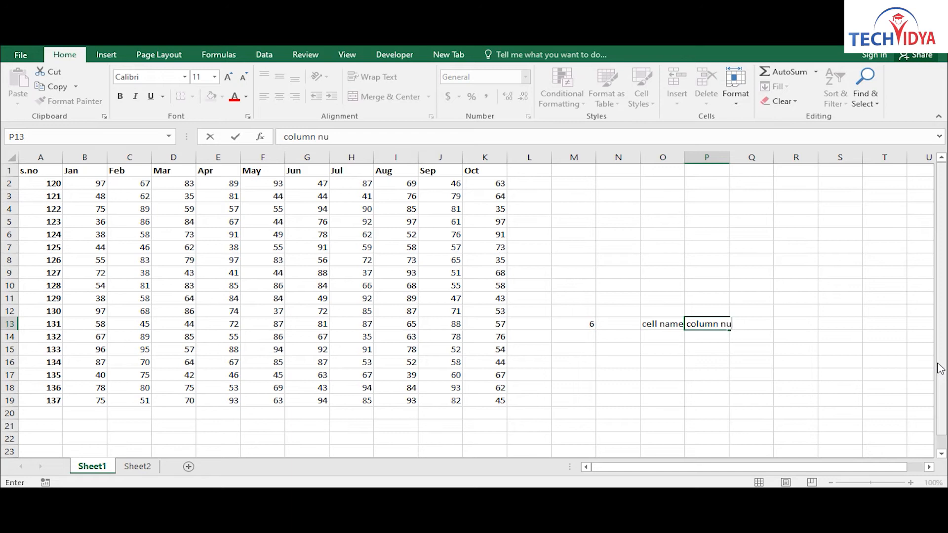
text(ber)
key(Return)
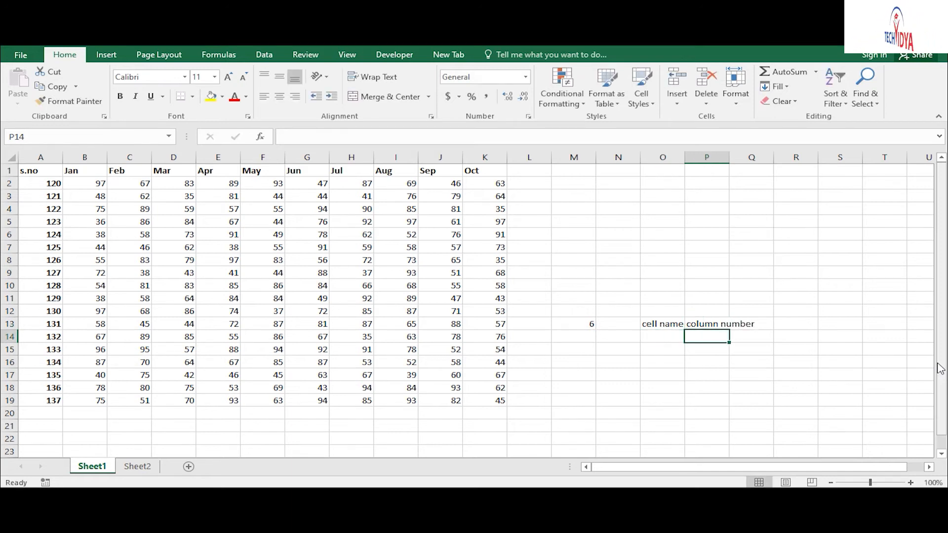
text(=colun)
key(ctrl+Return)
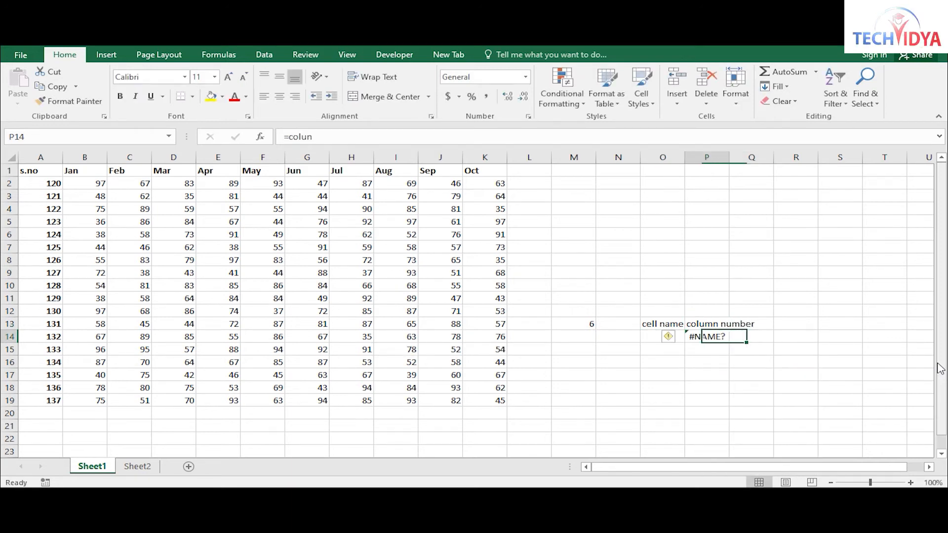
text(=colum)
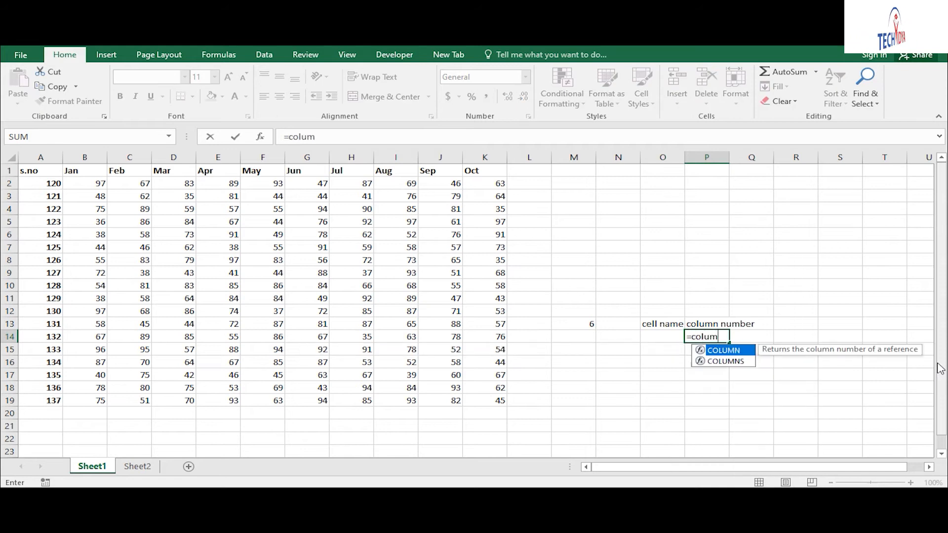
text(n)
key(Tab)
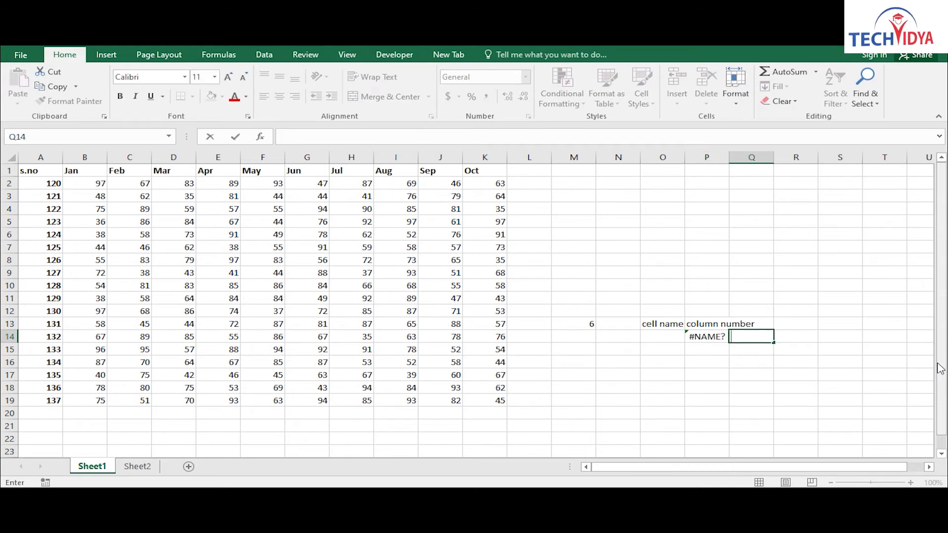
- Enter =COLUMN(O14) in cell P14, under the "column number" heading
key(Left)
text(=column)
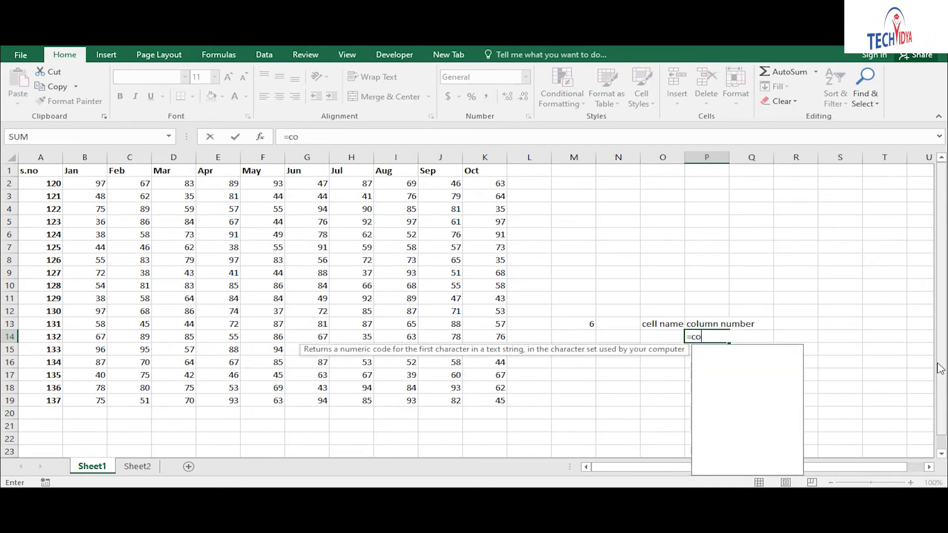
key(Tab)
key(Left)
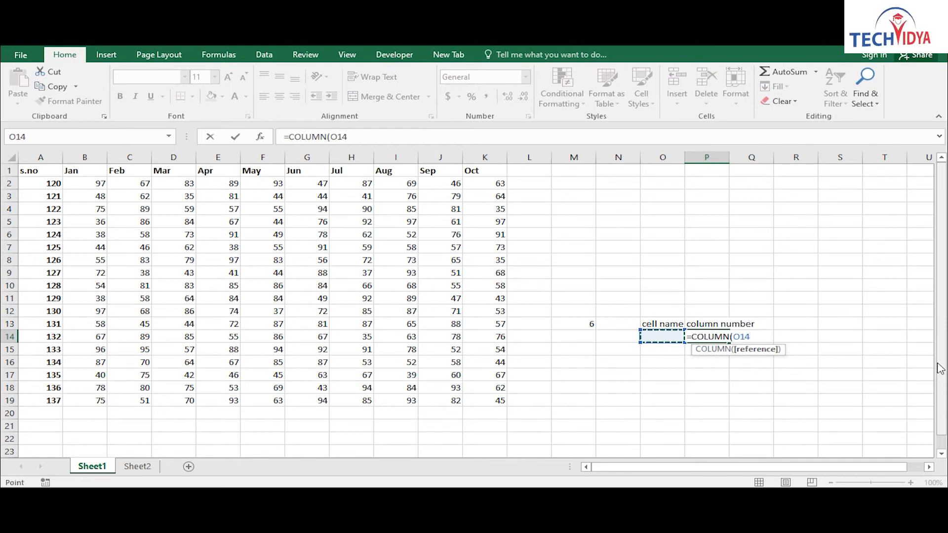
key(Return)
- Try d1 and =d1 as the entry under "cell name" in O14, and clear the cell
key(Up)
key(Left)
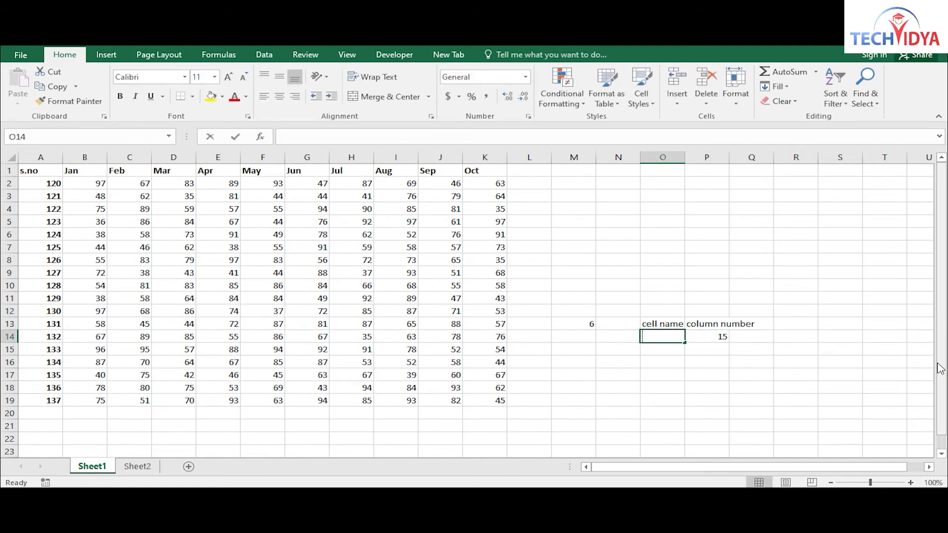
text(d)
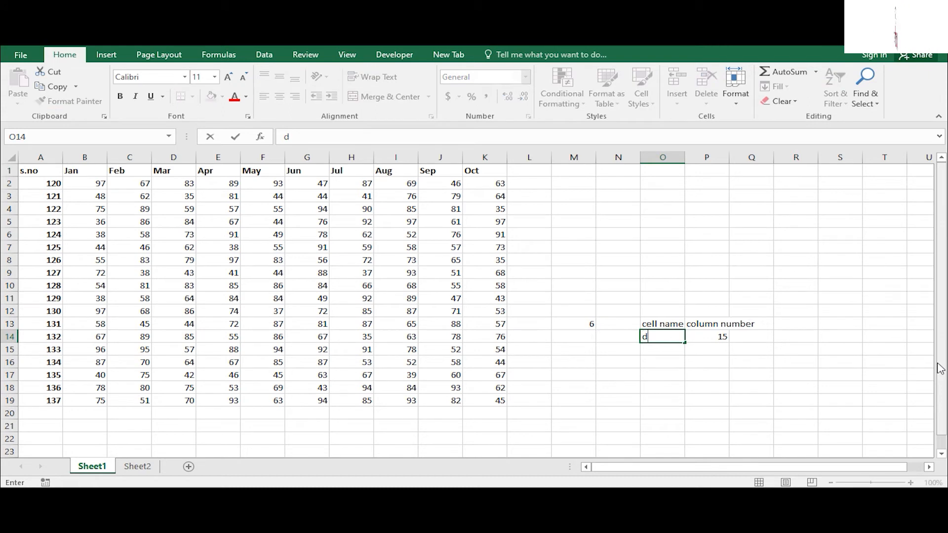
text(1)
key(Return)
key(Up)
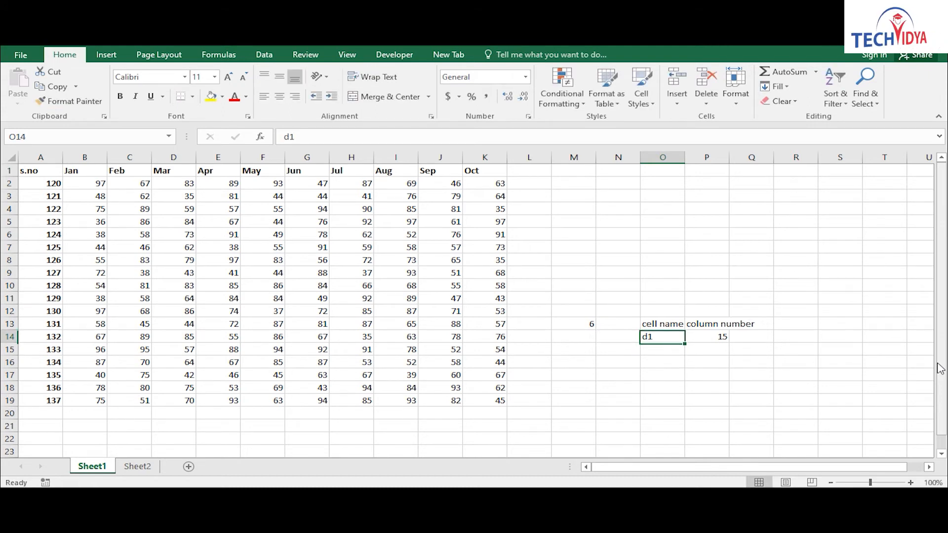
text(=)
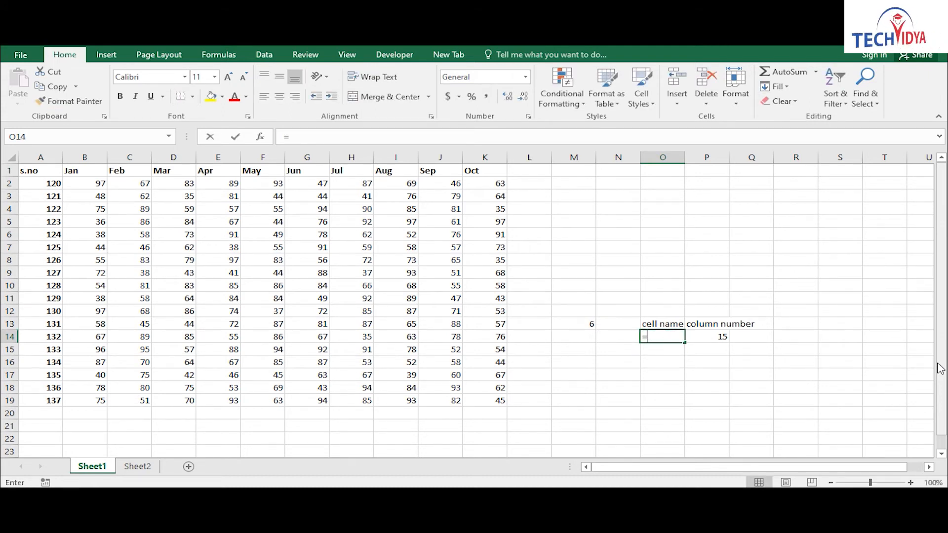
text(d1)
key(Return)
key(Up)
key(Delete)
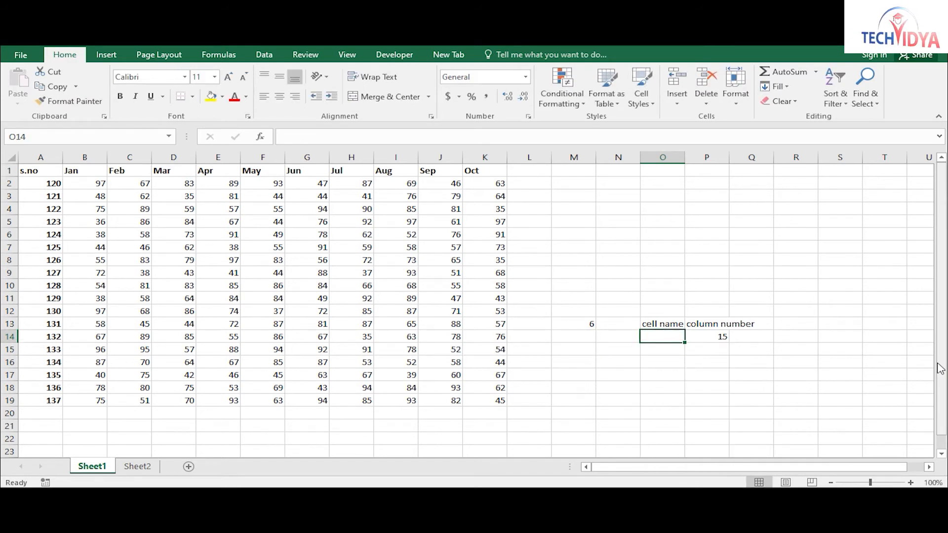
- Change the reference in the P14 COLUMN formula to F1
key(Right)
key(Left)
key(Right)
key(F2)
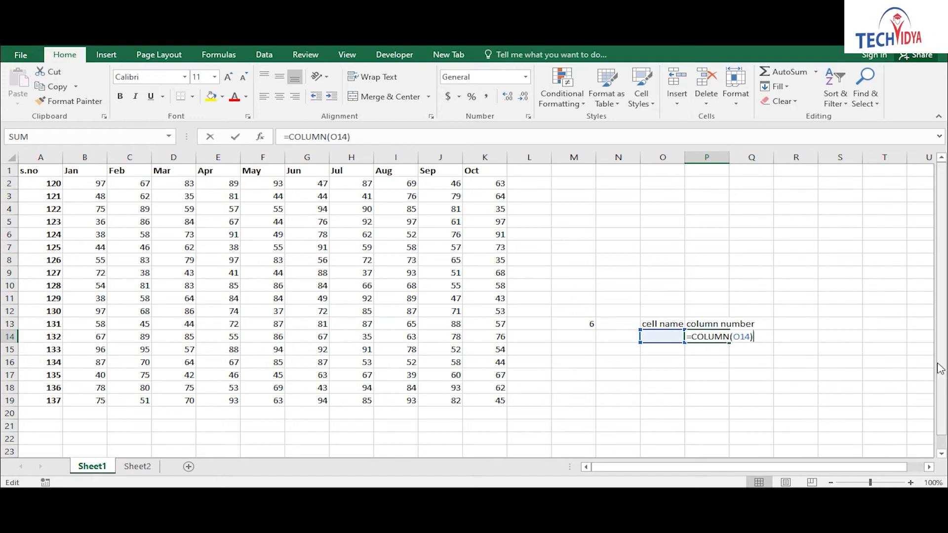
key(BackSpace)
key(BackSpace)
key(BackSpace)
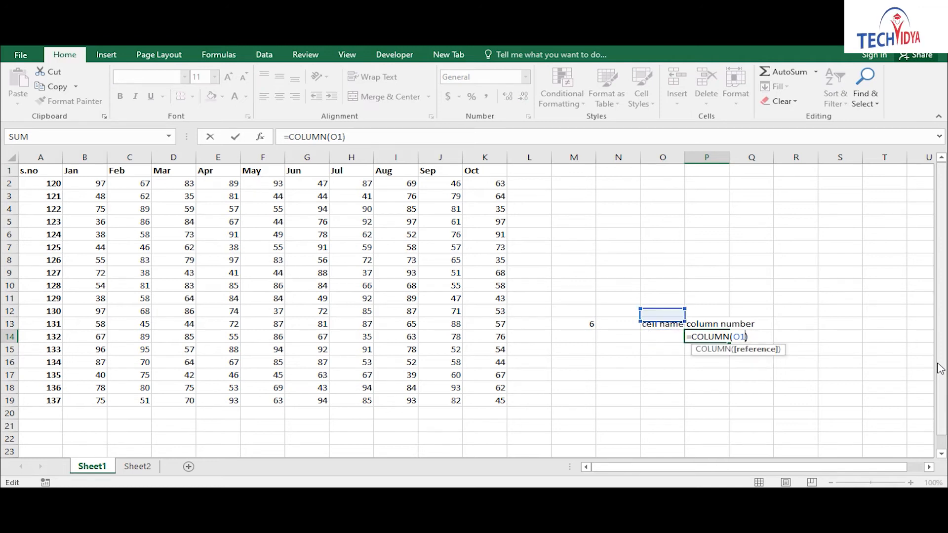
text(f1)
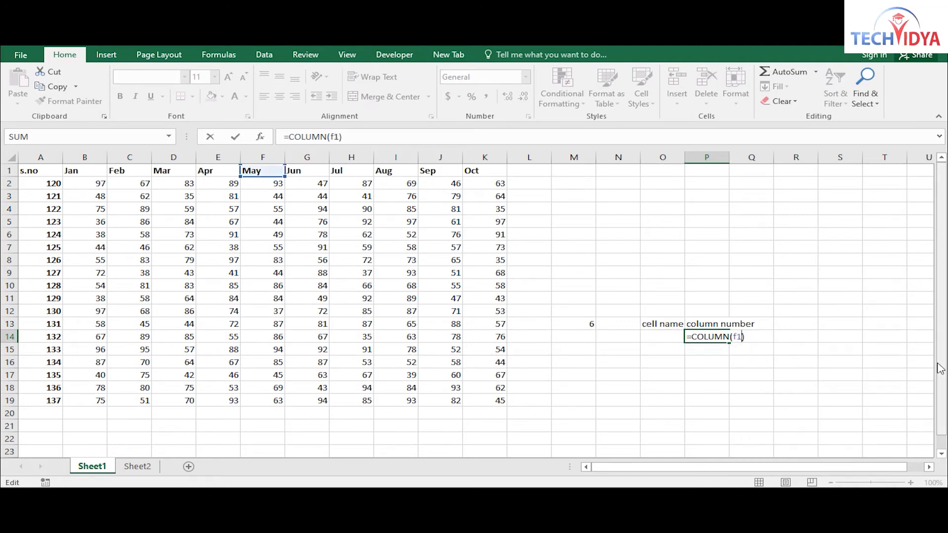
key(Return)
key(Up)
key(Down)
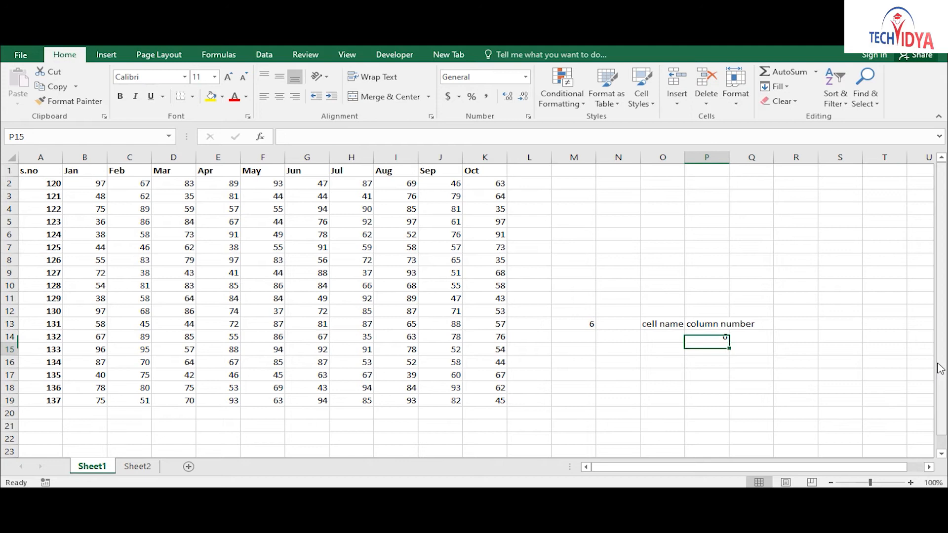
- Start a MATCH formula in cell O16 with "May" as the lookup value
key(Left)
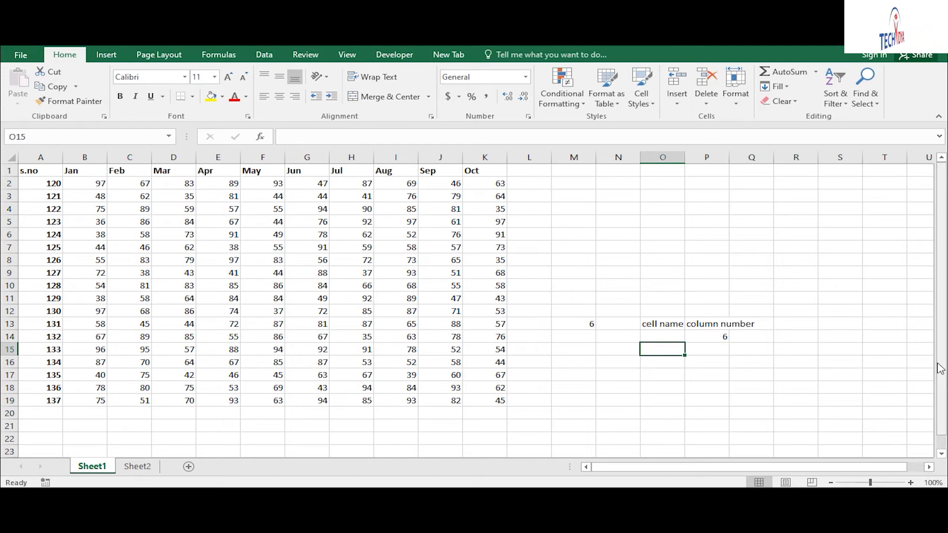
key(Down)
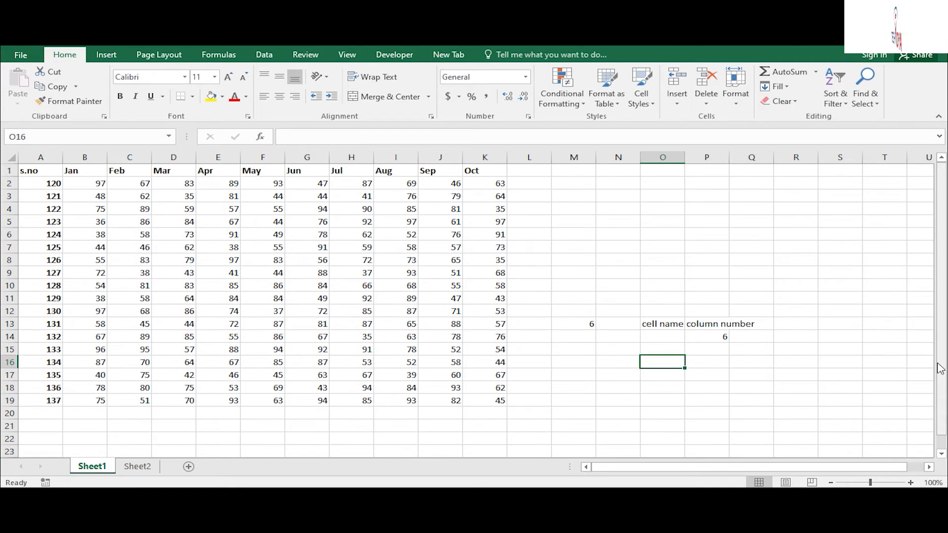
text(=match)
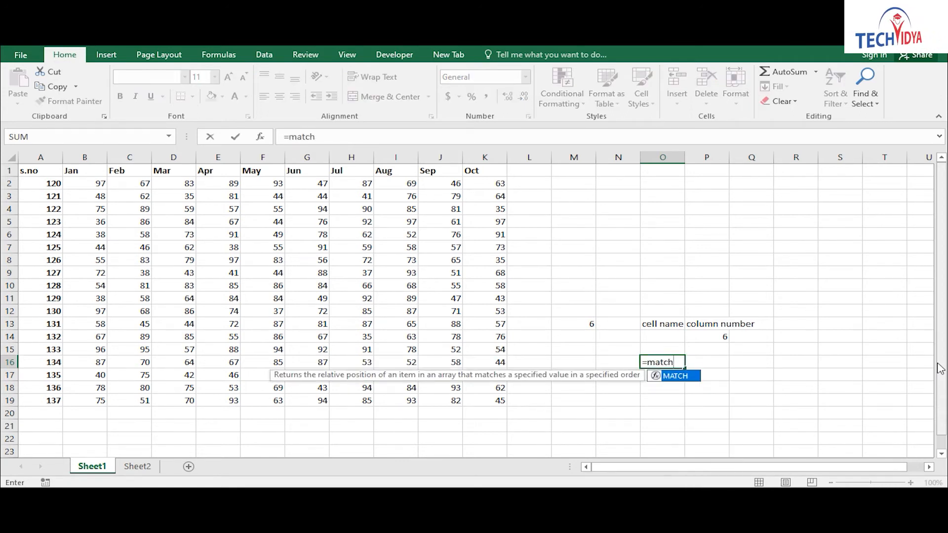
key(Tab)
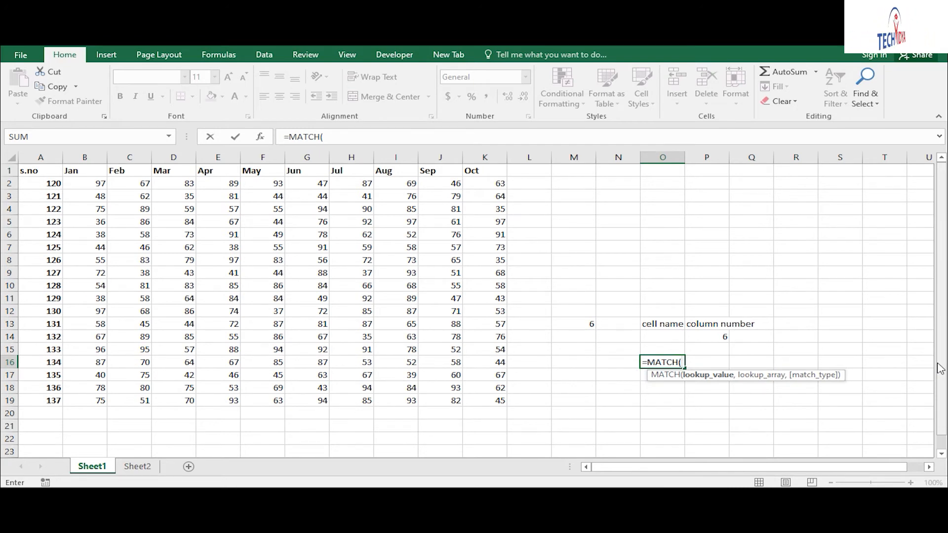
text("May)
key(Return)
key(Return)
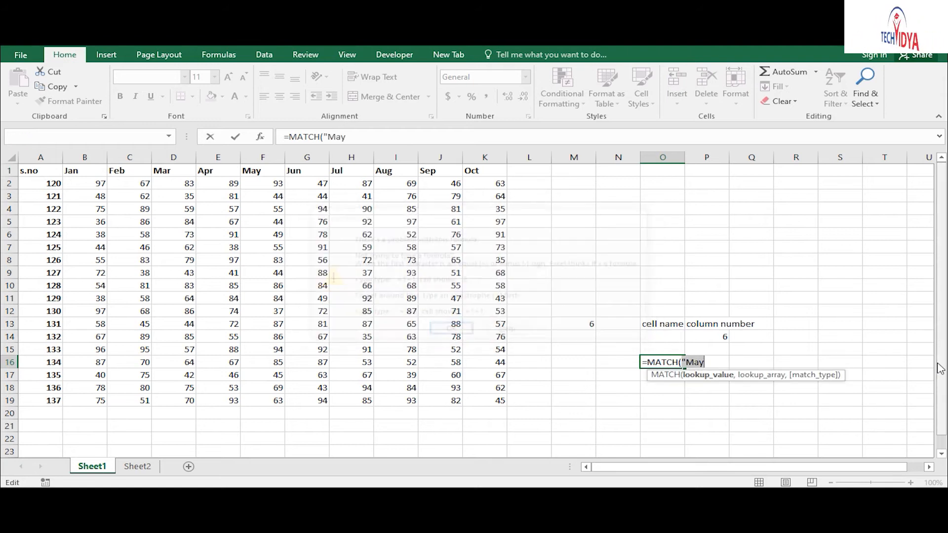
key(End)
text(",)
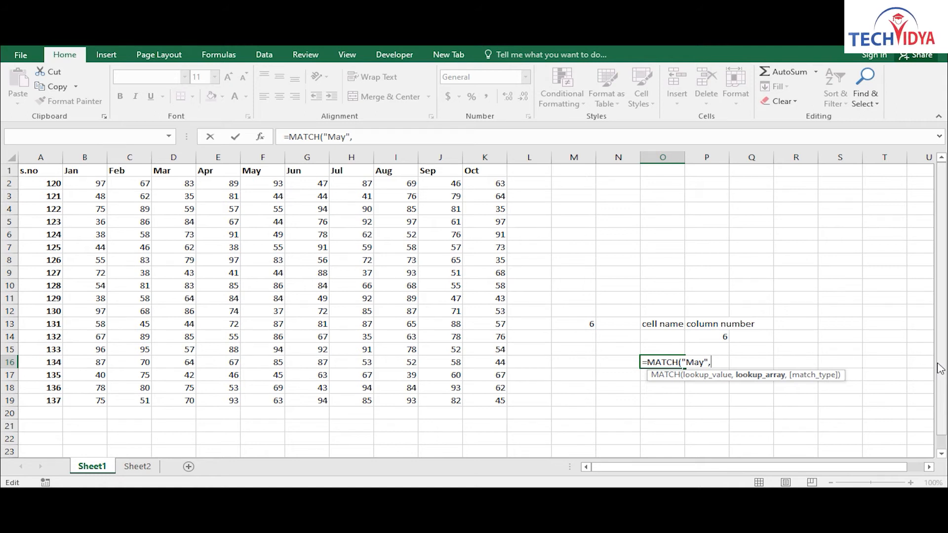
- Complete the MATCH formula with the header row A1:K1 as the lookup array and match type 0
click(37, 171)
click(255, 179)
click(258, 171)
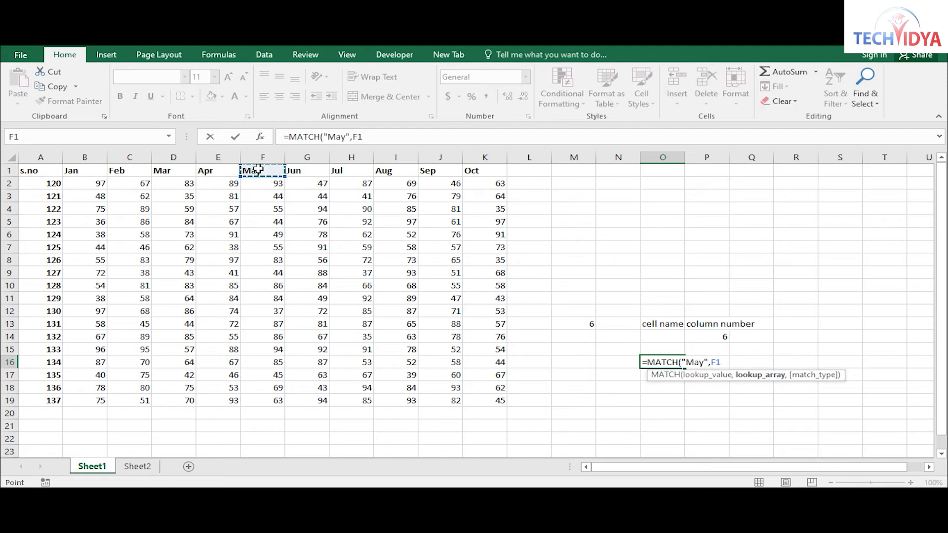
drag(29, 171, 464, 145)
text(,0))
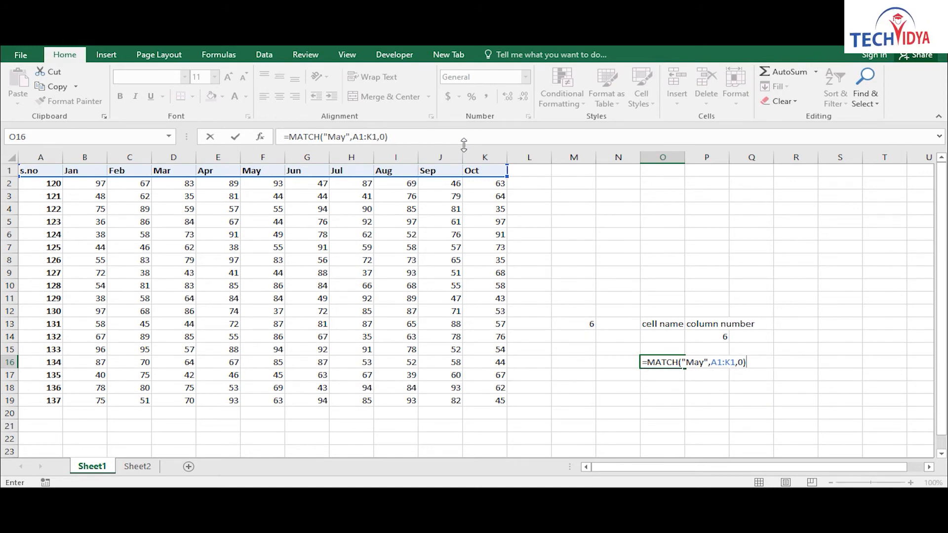
key(ctrl+Return)
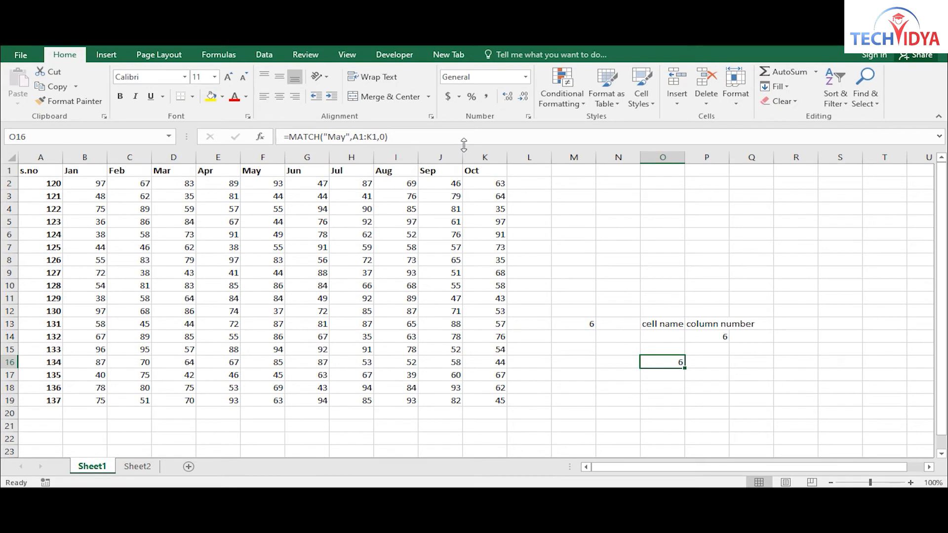
- Replace the "May" text in the O16 MATCH formula with a reference to cell N16
key(F2)
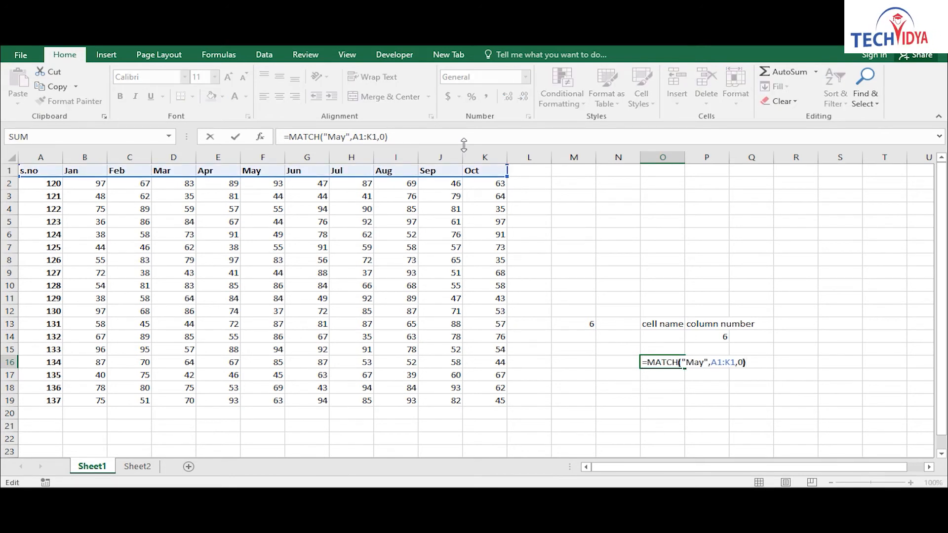
key(Left)
key(Left)
key(Left)
key(Left)
key(Left)
key(BackSpace)
key(BackSpace)
key(BackSpace)
key(BackSpace)
key(BackSpace)
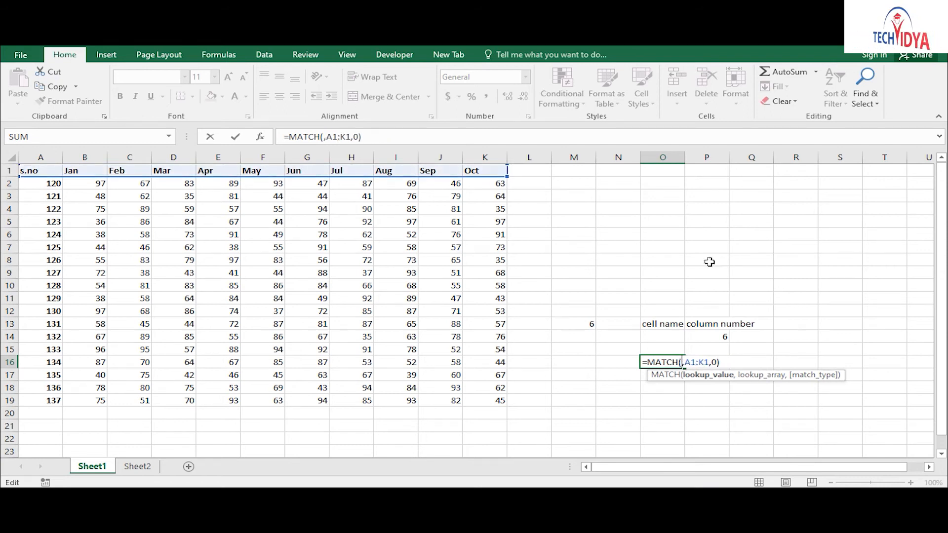
click(613, 361)
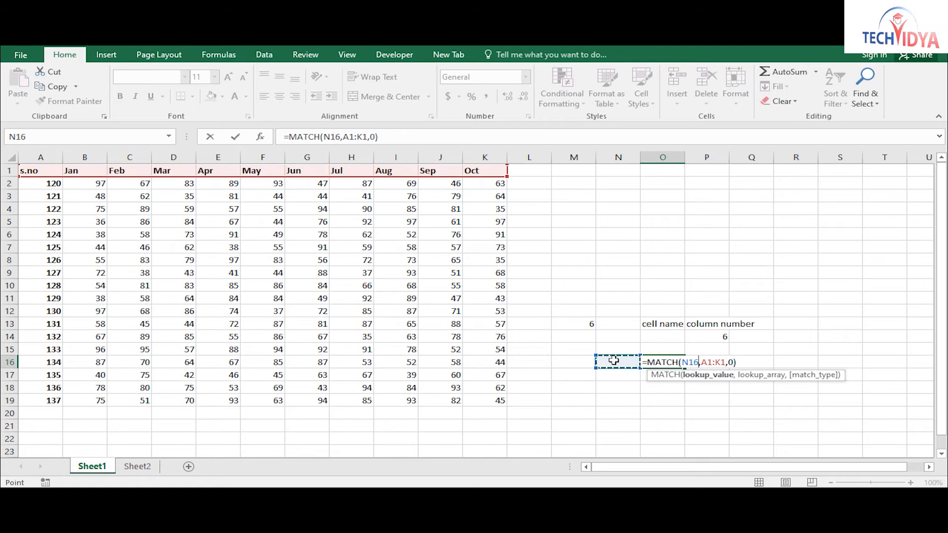
key(Return)
- Enter the headings "Column Name" in N15 and "position" in O15, above the MATCH lookup
click(614, 361)
click(625, 352)
text(C)
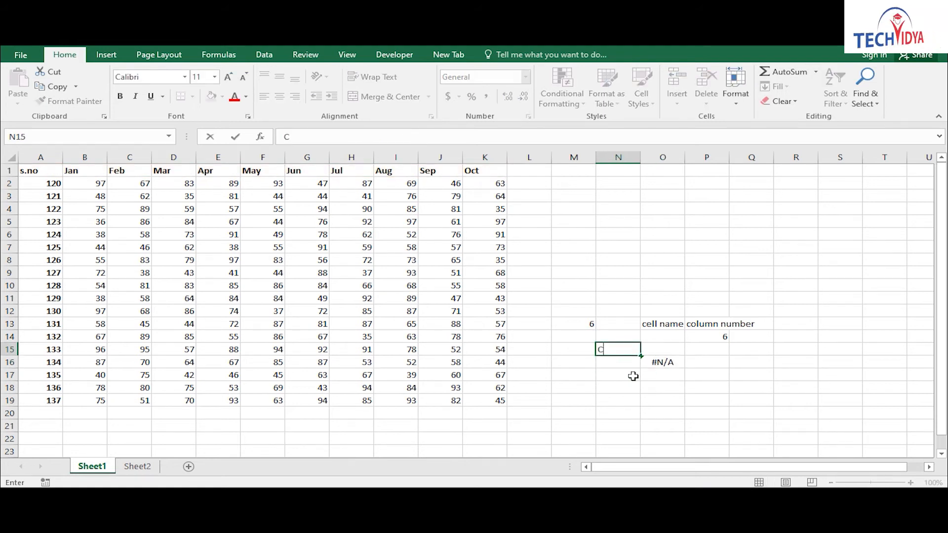
text(olumn Nmae)
key(BackSpace)
key(BackSpace)
key(BackSpace)
text(ame)
key(Tab)
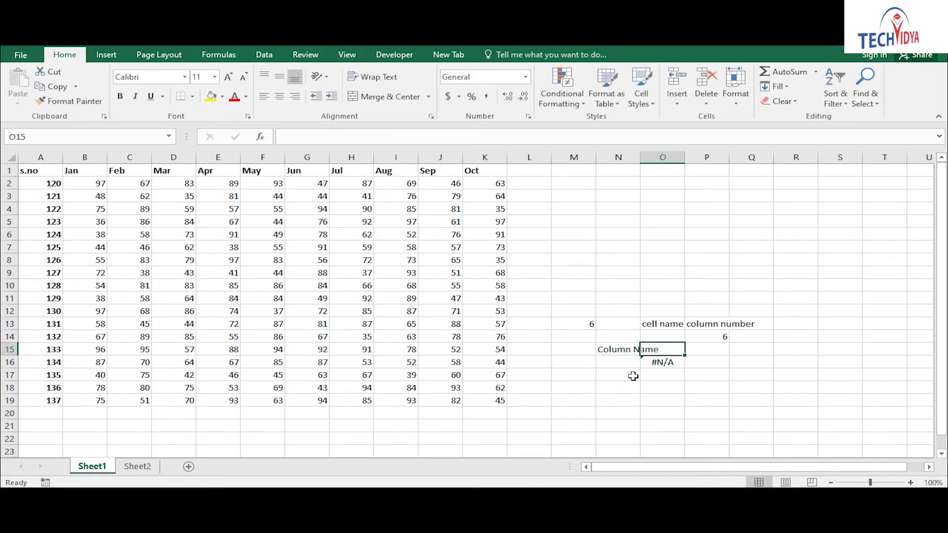
text(position)
key(Return)
- Test the lookup by entering Jan in N16 and replacing it with Apr
text(Jan)
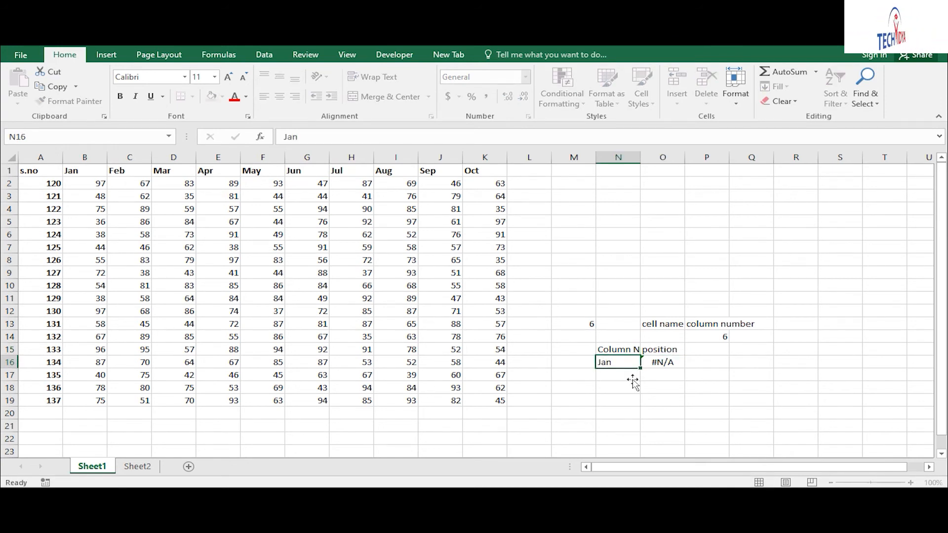
text(Apr)
key(Return)
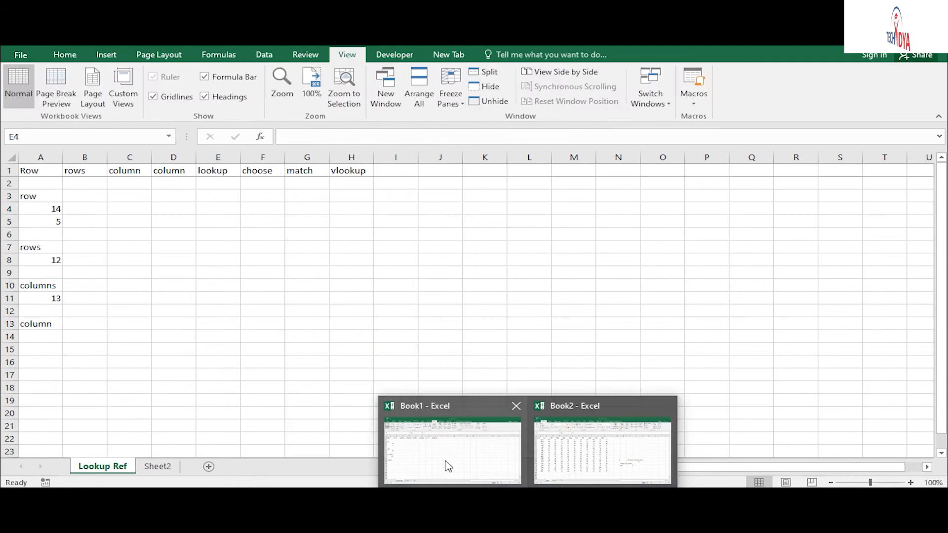
- Switch to Book1 to check the lookup and choose headings in row 1, and return to Book2
click(445, 461)
click(264, 170)
click(218, 169)
click(262, 173)
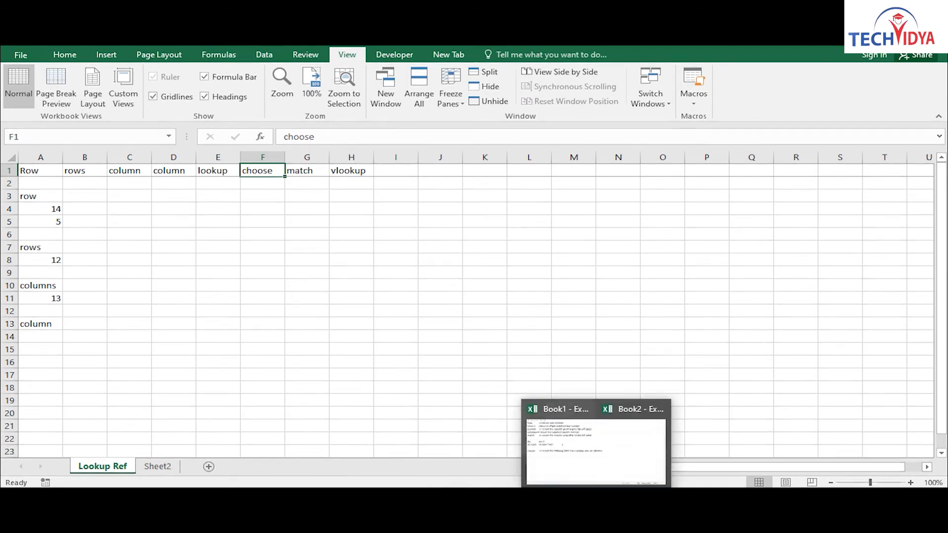
click(566, 464)
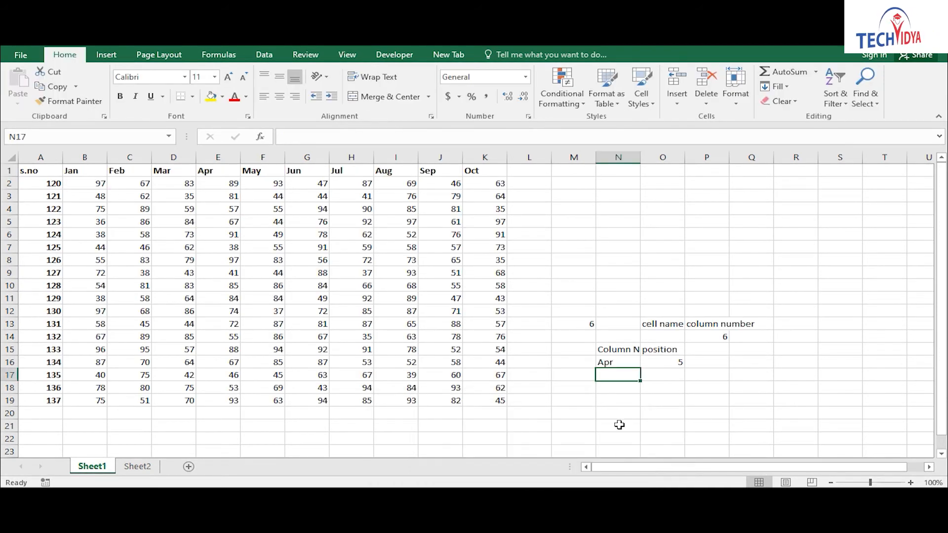
- Add a new worksheet and fill column A with the heading "name" and five first names in A2:A6
click(188, 467)
key(F2)
text(name)
key(Return)
text(ram)
key(Return)
text(mohan)
key(Return)
text(karan)
key(Return)
text(suresh)
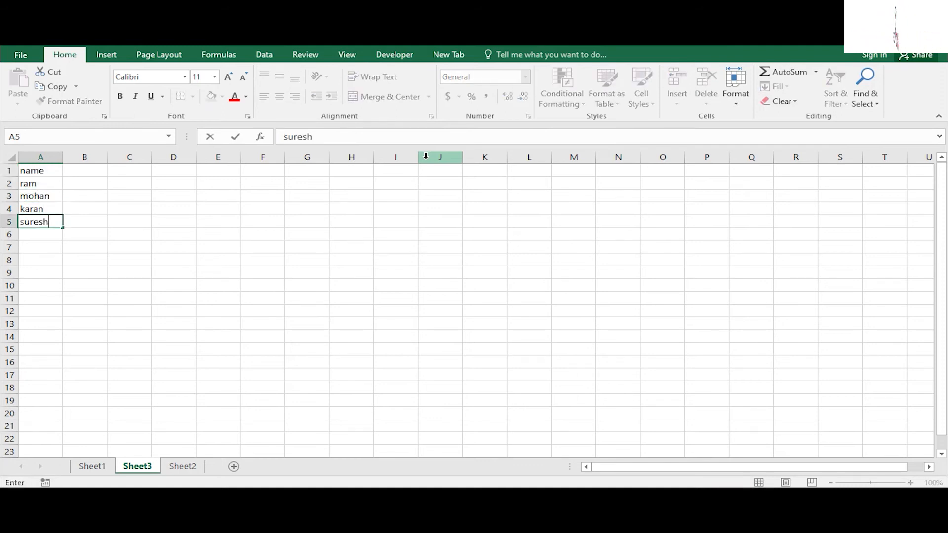
key(Return)
text(harish)
key(Return)
- Go through the entries of the name list in column A one by one
key(Up)
key(Up)
key(Up)
key(Up)
key(Up)
key(Up)
key(Down)
key(Down)
key(Down)
key(Down)
key(Down)
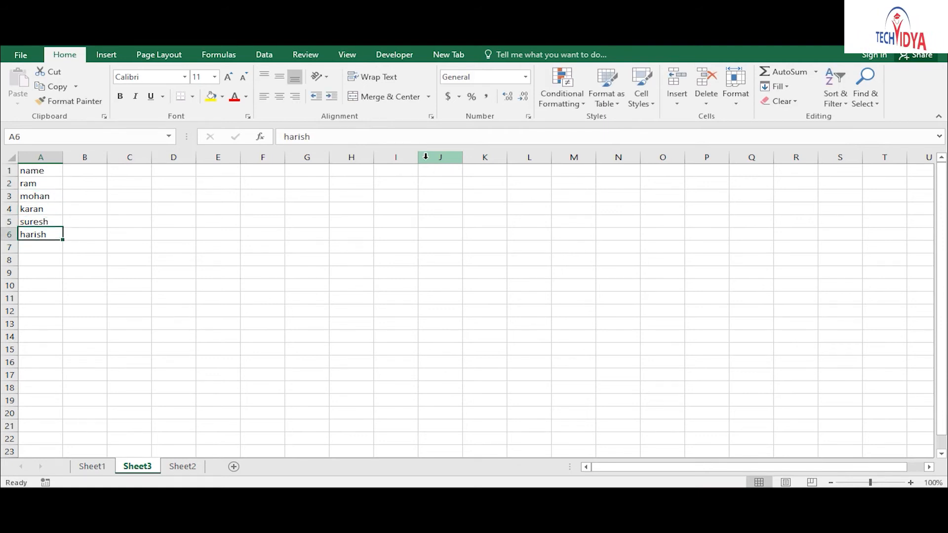
- Enter the heading "name" in D9 and the index numbers 5, 3 and 2 in D10:D12
key(Right)
key(Right)
key(Down)
key(Down)
key(Down)
text(name)
key(Return)
text(5)
key(Return)
text(3)
key(Return)
text(2)
key(Return)
- Start a CHOOSE formula in cell E10 with D10 as the index number
key(Up)
key(Up)
key(Up)
key(Right)
text(=choose()
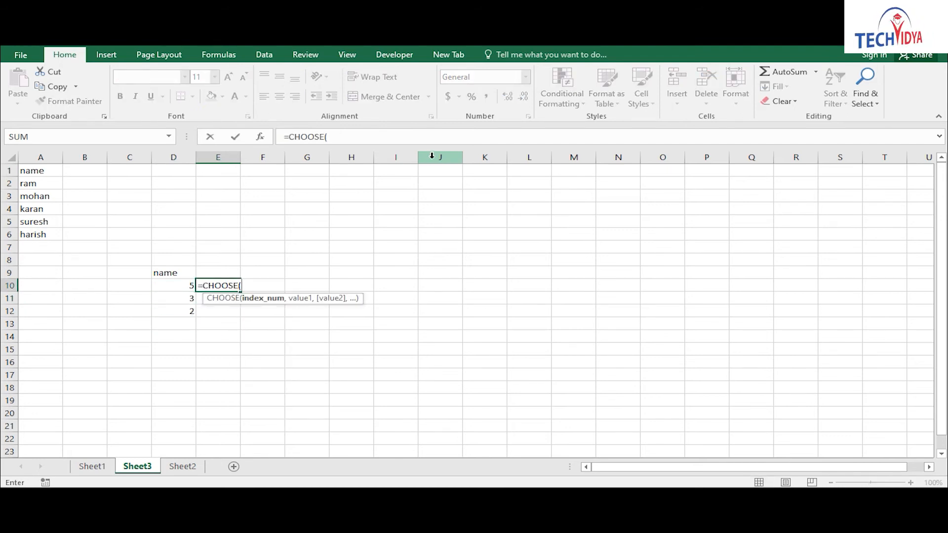
click(165, 285)
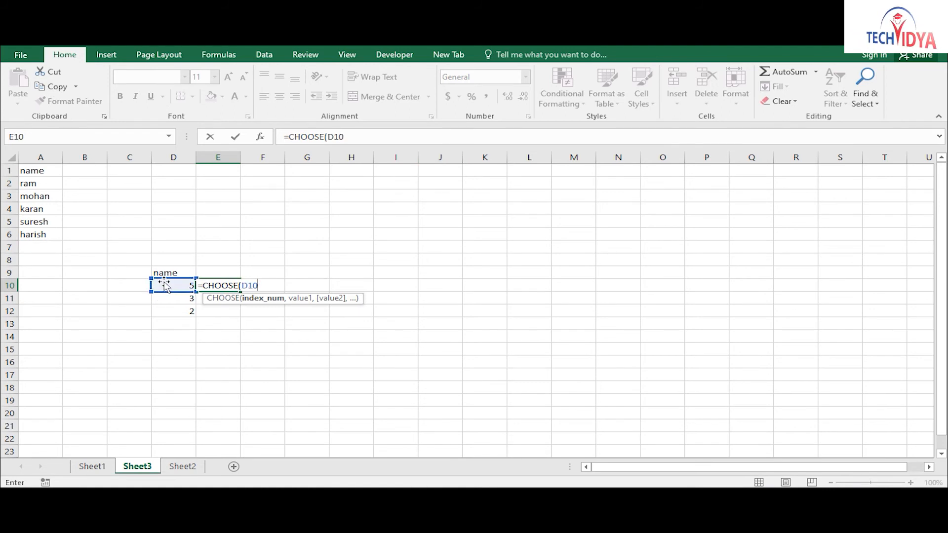
text(,)
- Complete the CHOOSE formula in E10 with the absolute references $A$2, $A$3, $A$4, $A$5 and $A$6 as its values
click(41, 185)
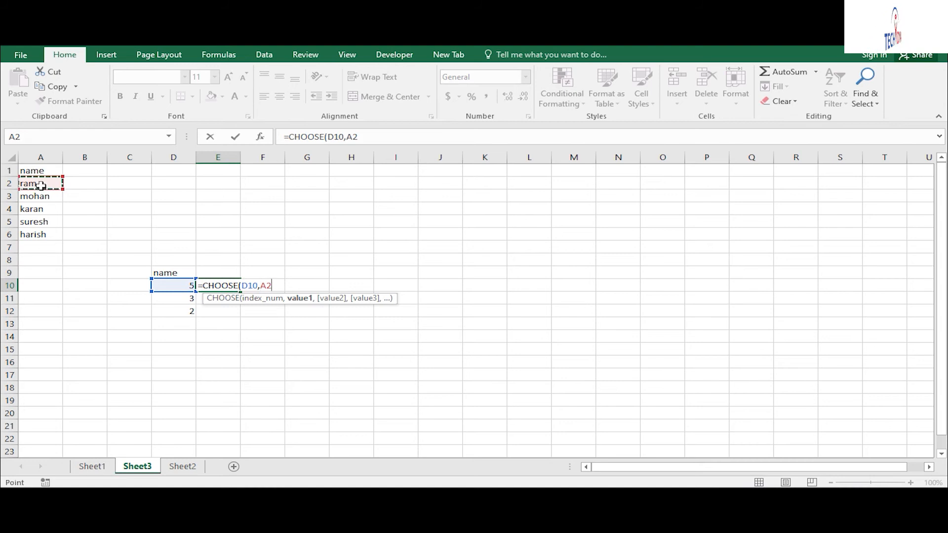
key(F4)
text(,)
click(36, 199)
key(F4)
text(,)
click(38, 211)
key(F4)
text(,)
click(39, 221)
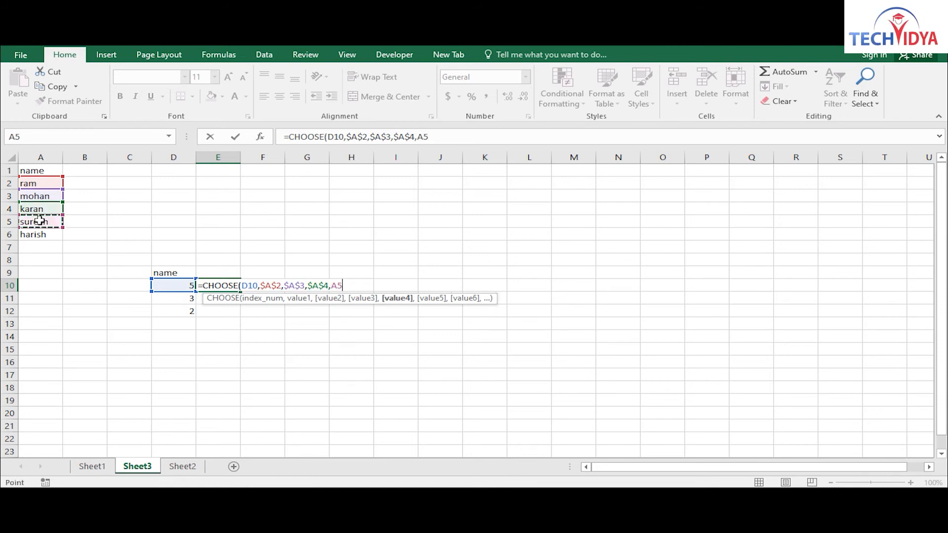
key(F4)
text(,)
click(39, 234)
key(F4)
key(ctrl+Return)
- Fill the CHOOSE formula from E10 down to E12
key(shift+Down)
key(shift+Down)
key(ctrl+d)
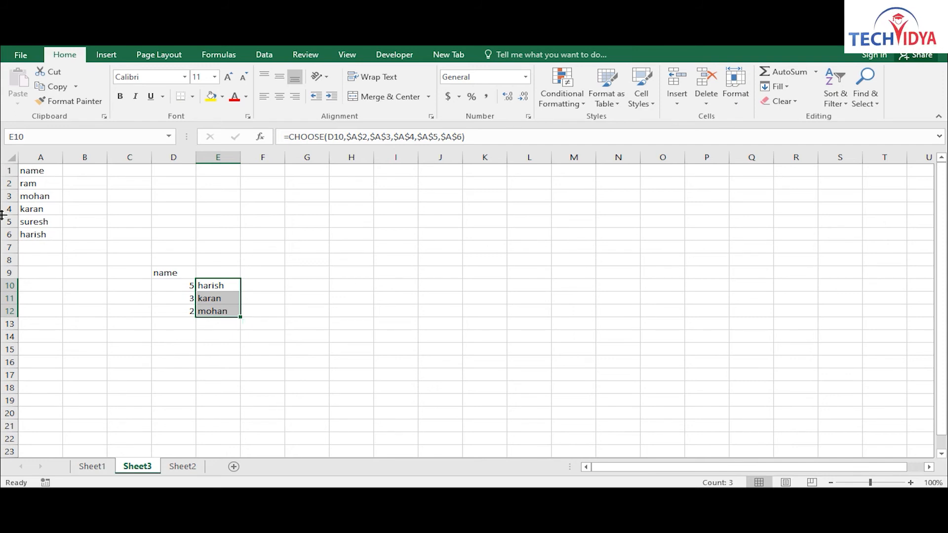
- Examine the CHOOSE results in column E against the order of the names in A2:A6
click(217, 288)
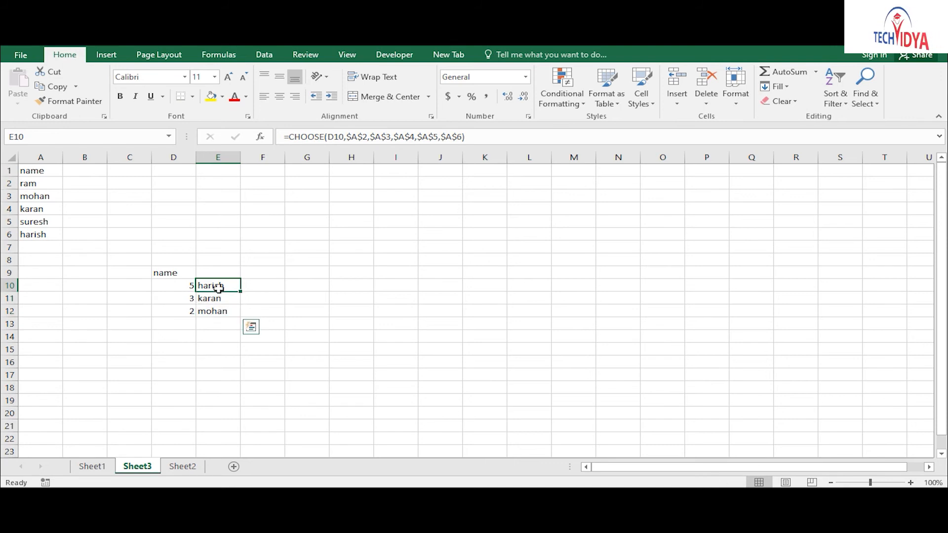
click(27, 231)
click(44, 186)
click(48, 198)
click(49, 209)
click(47, 221)
click(48, 235)
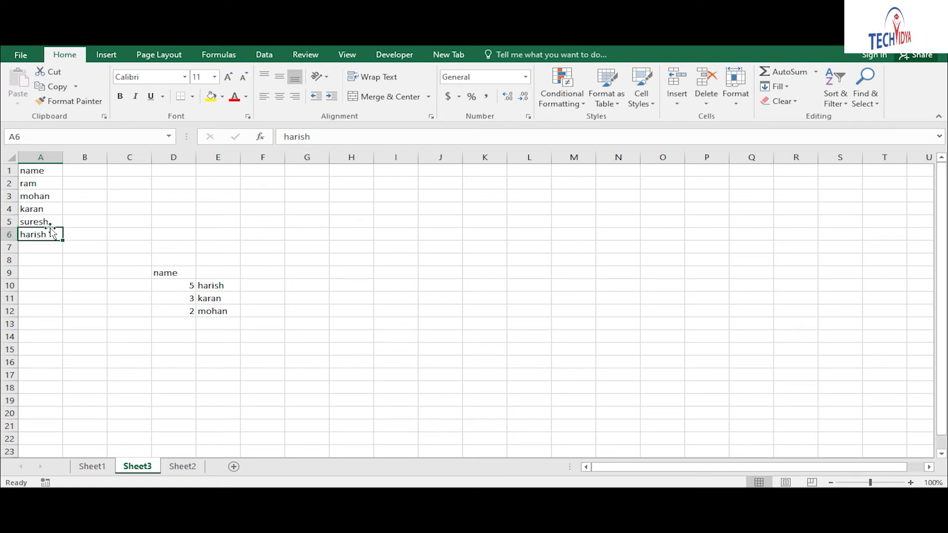
click(42, 171)
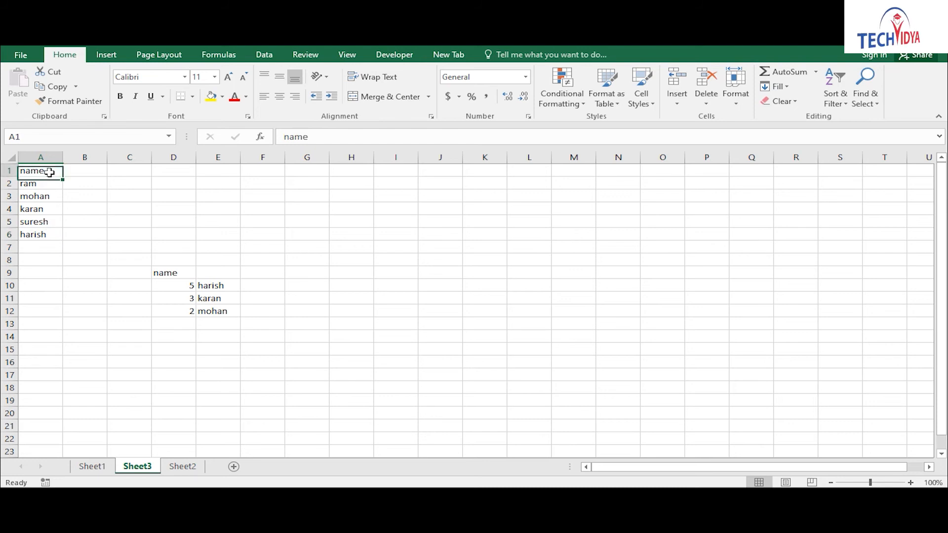
click(36, 185)
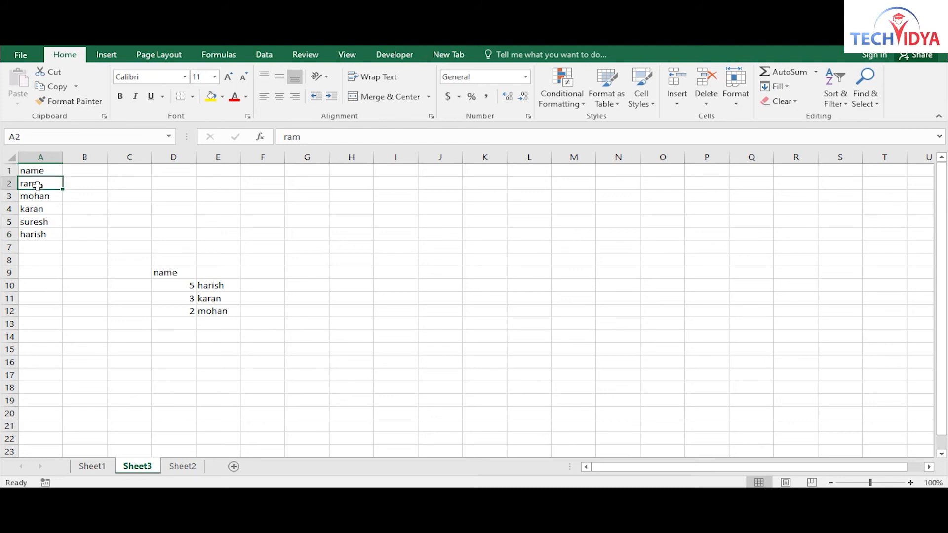
click(332, 334)
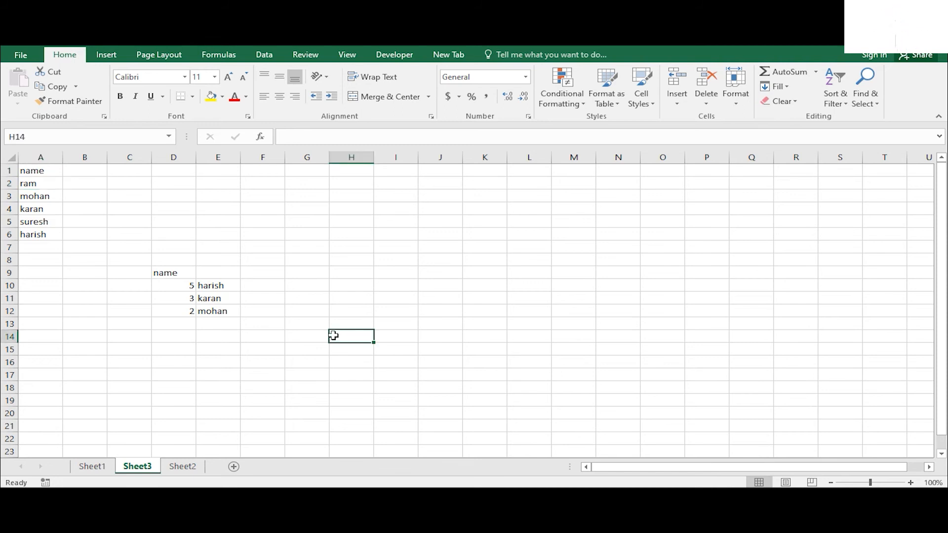
click(147, 285)
click(220, 313)
click(219, 287)
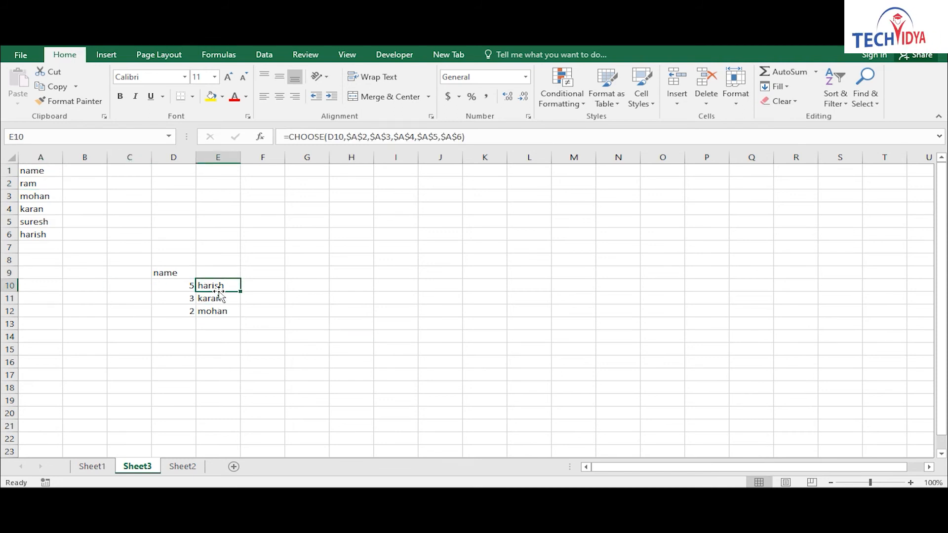
- On Sheet1, start a SUM formula with a nested CHOOSE in cell A22, using A21 as the index number
click(94, 467)
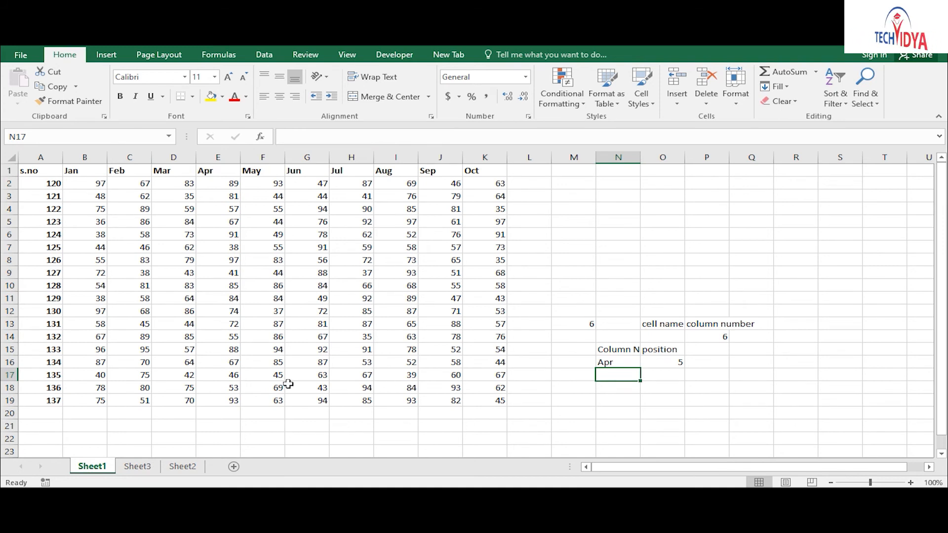
click(61, 439)
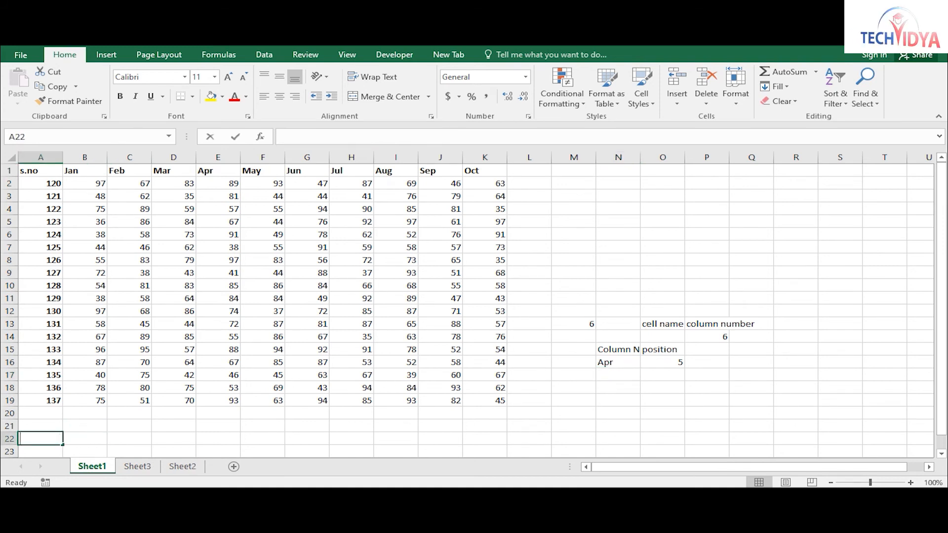
text(=)
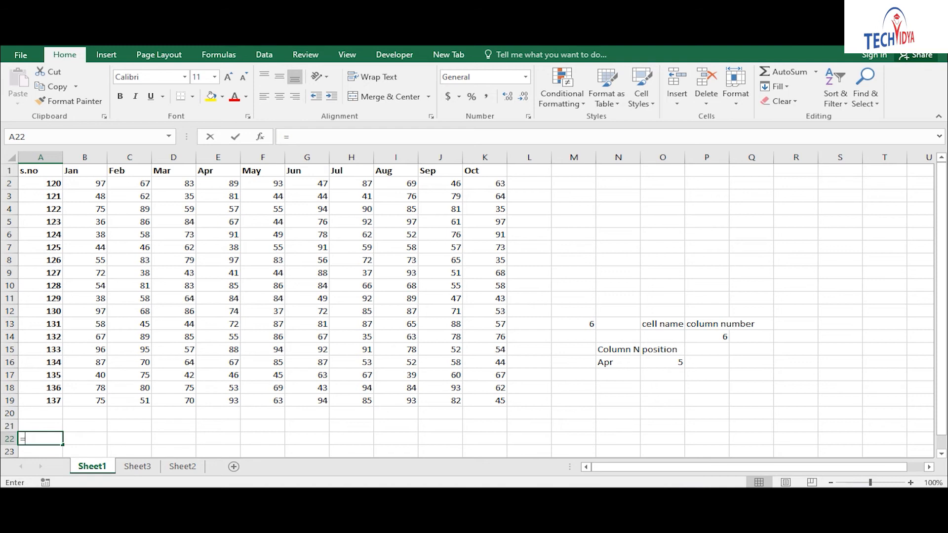
text(sum)
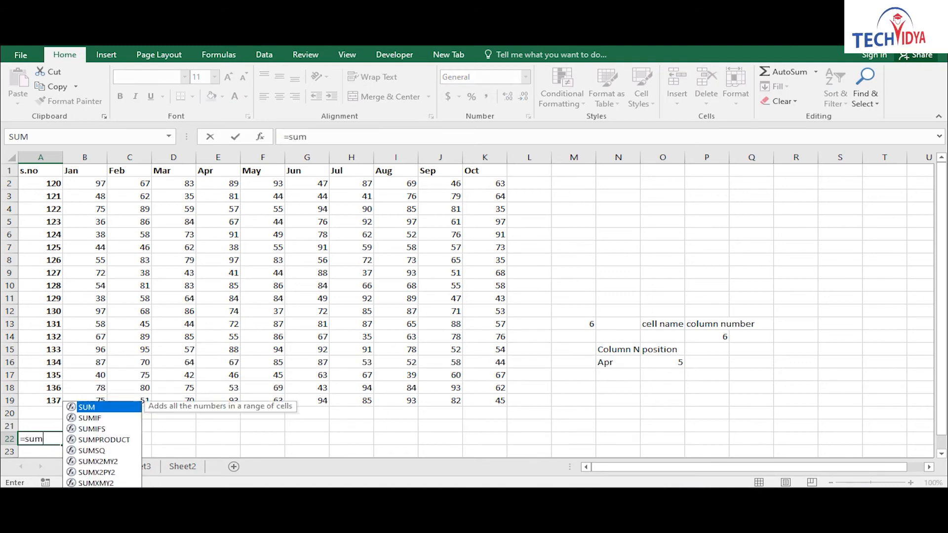
key(Tab)
text(cho)
key(Tab)
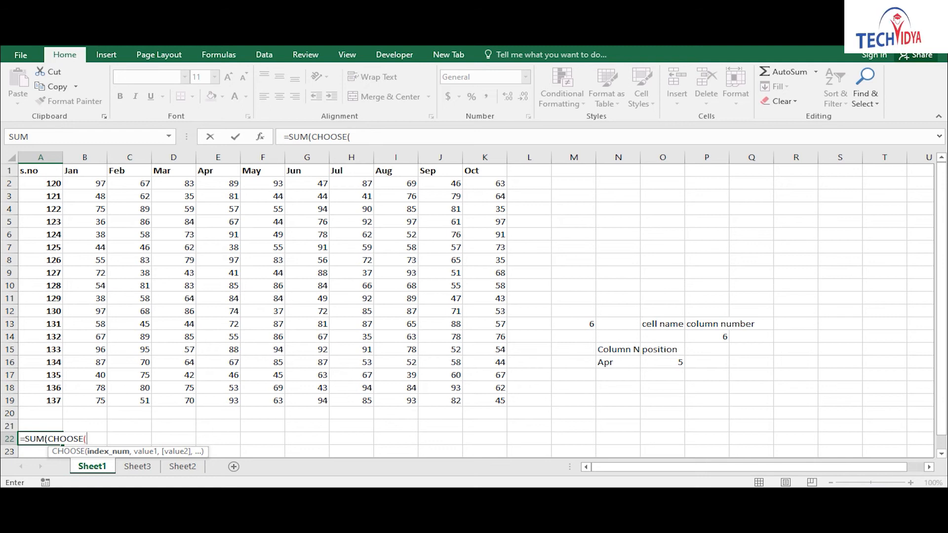
key(Up)
text(,)
- Add B2:B19, C2:C19, D2:D19 and E2:E19 as the CHOOSE values and complete the formula in A22
drag(78, 180, 92, 395)
text(,)
drag(135, 181, 141, 398)
text(,)
drag(177, 185, 161, 404)
text(,)
drag(221, 173, 240, 401)
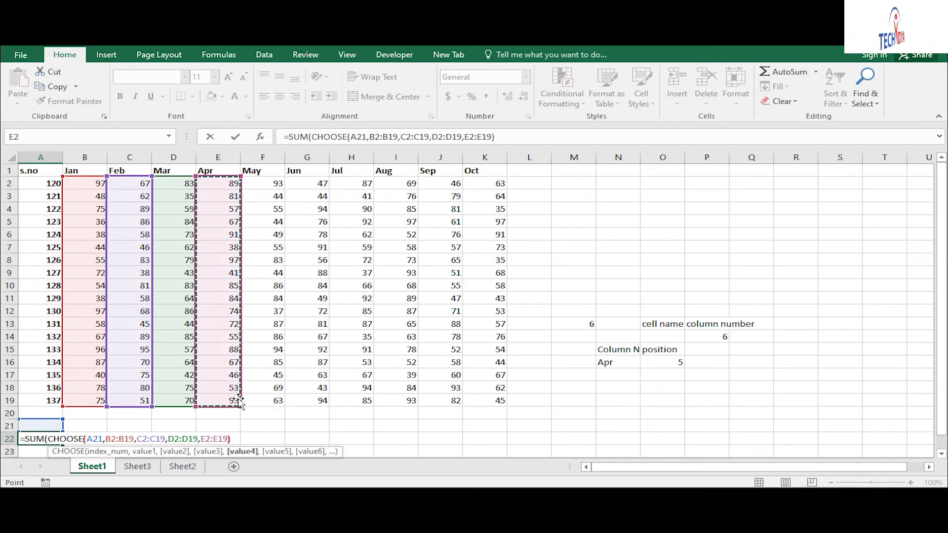
text()))
key(Return)
- Try the index numbers 1, 2 and 3 one after another in cell A21, leaving 3 entered
key(Up)
key(Up)
text(1)
key(Return)
key(Up)
text(2)
key(Up)
key(Down)
text(3)
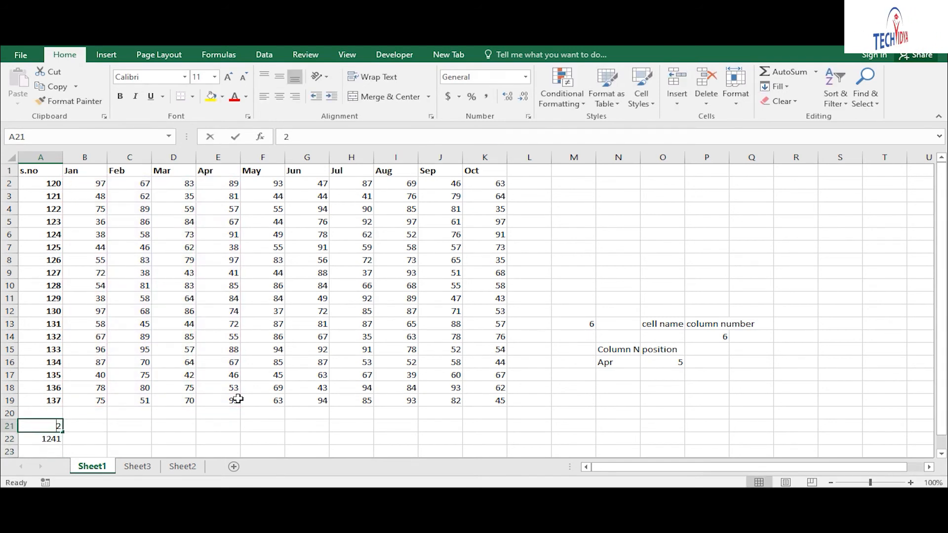
key(Return)
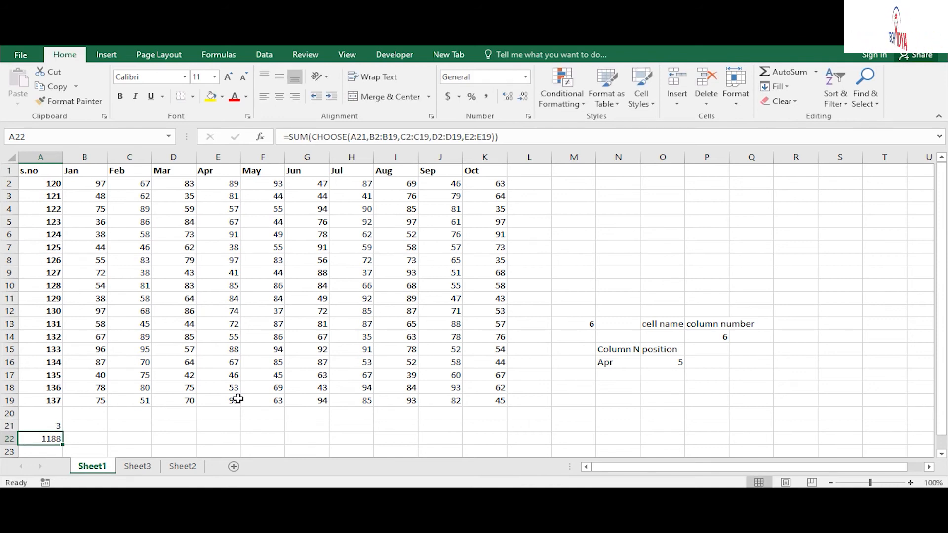
key(Right)
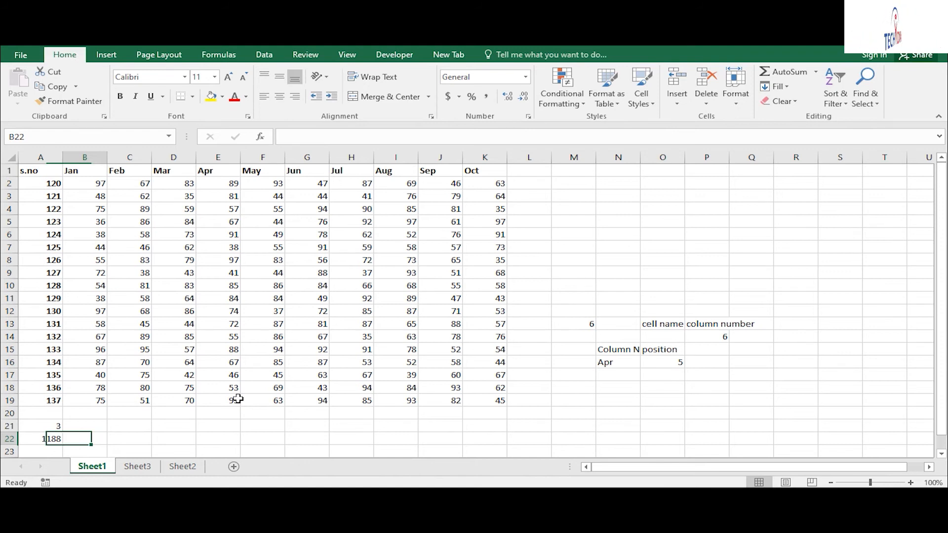
text(=)
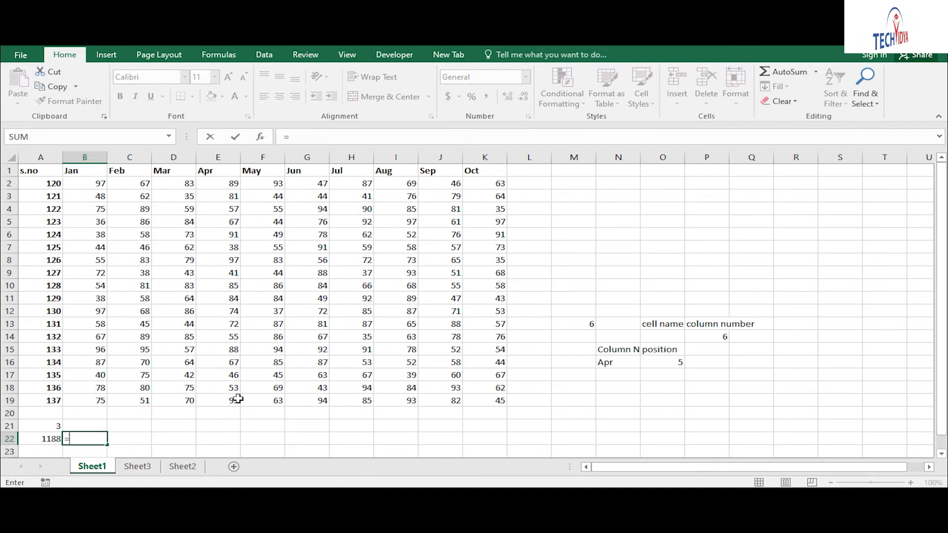
text(mat)
key(Tab)
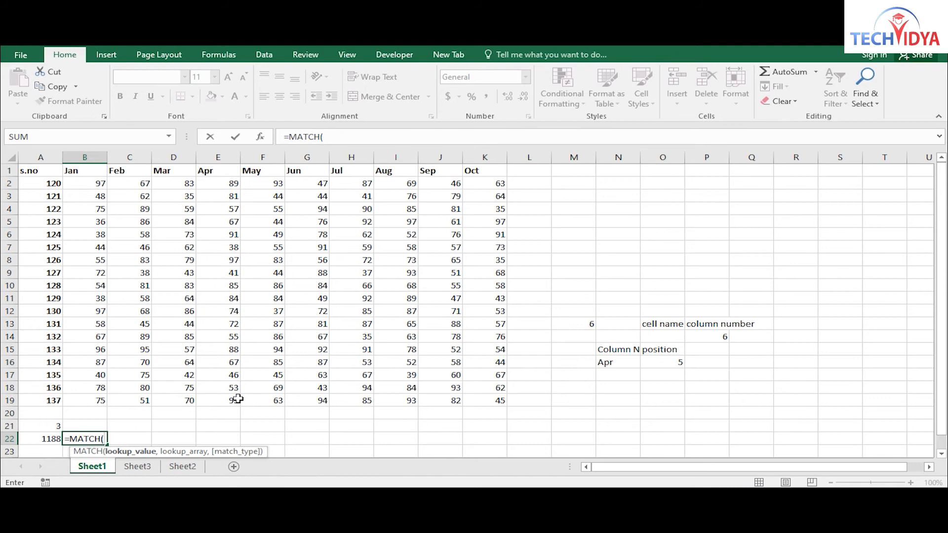
key(Up)
key(Left)
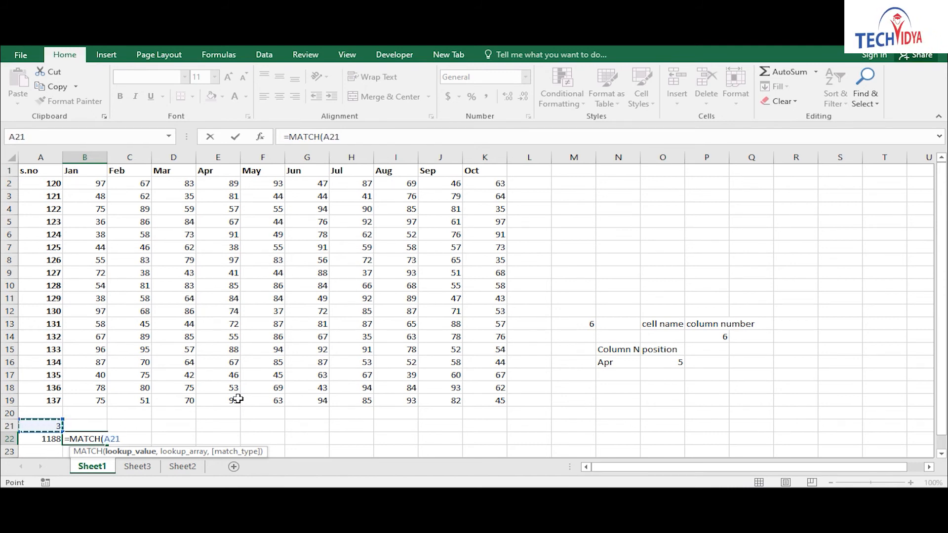
key(Escape)
- Start a formula in cell B22 that nests MATCH inside CHOOSE inside SUM
text(=)
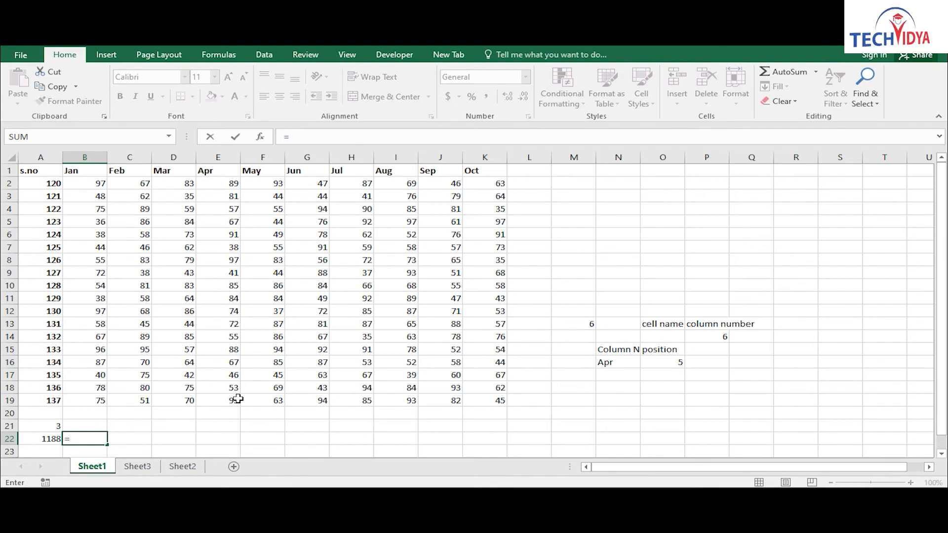
text(sum)
key(Tab)
text(choo)
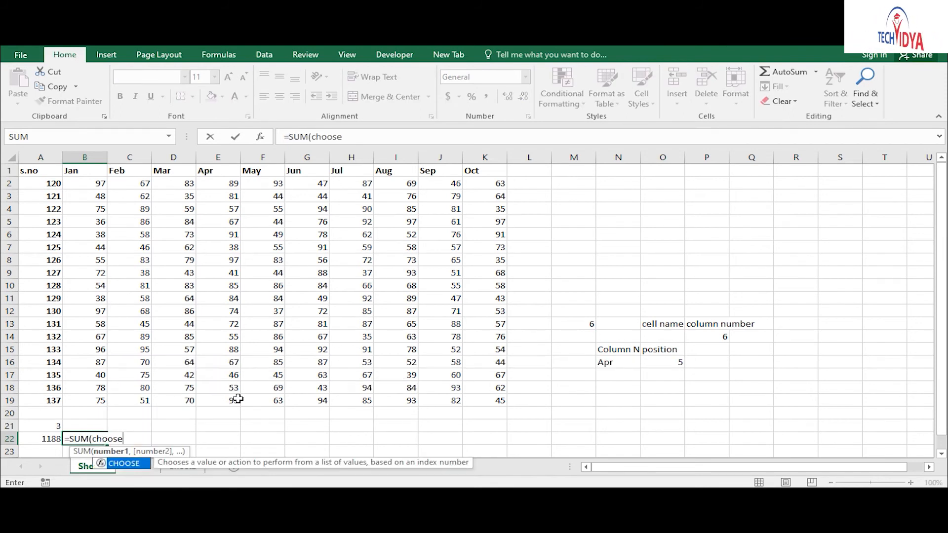
text(se)
key(Tab)
text(matc)
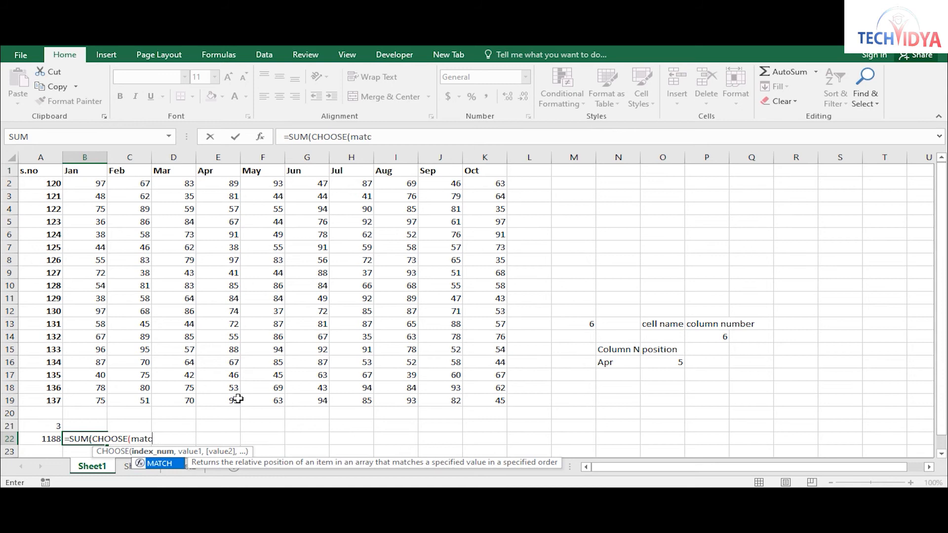
key(Tab)
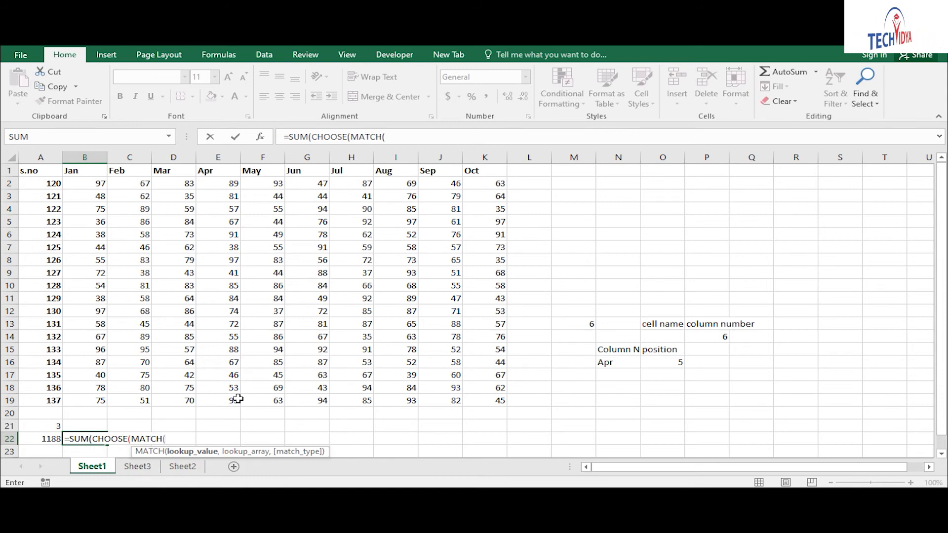
- Set MATCH to look up A21 in the header range A1:K1 as the index number of CHOOSE
click(43, 425)
text(,)
drag(46, 171, 480, 151)
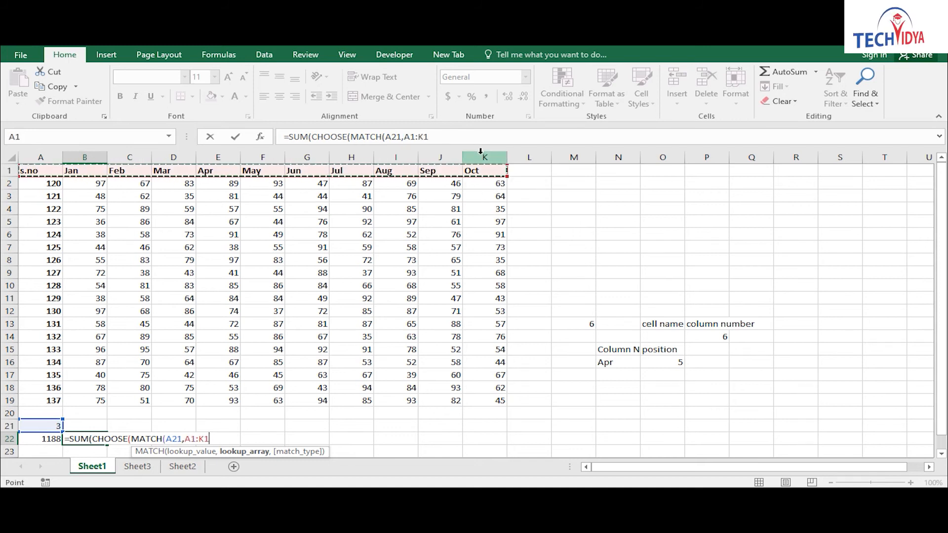
text())
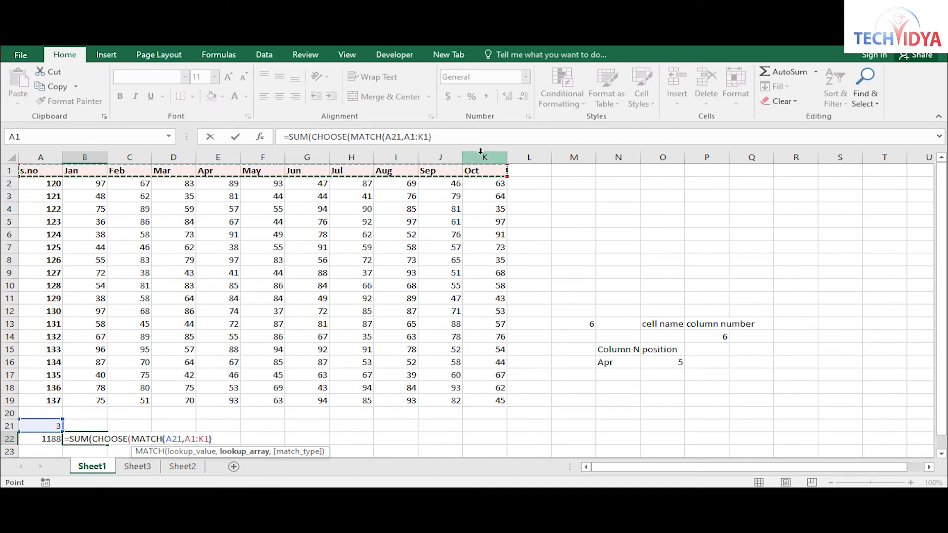
text(,)
- Add B2:B19 and C2:C18 as the first two CHOOSE values and decline the proposed formula correction
drag(98, 184, 101, 403)
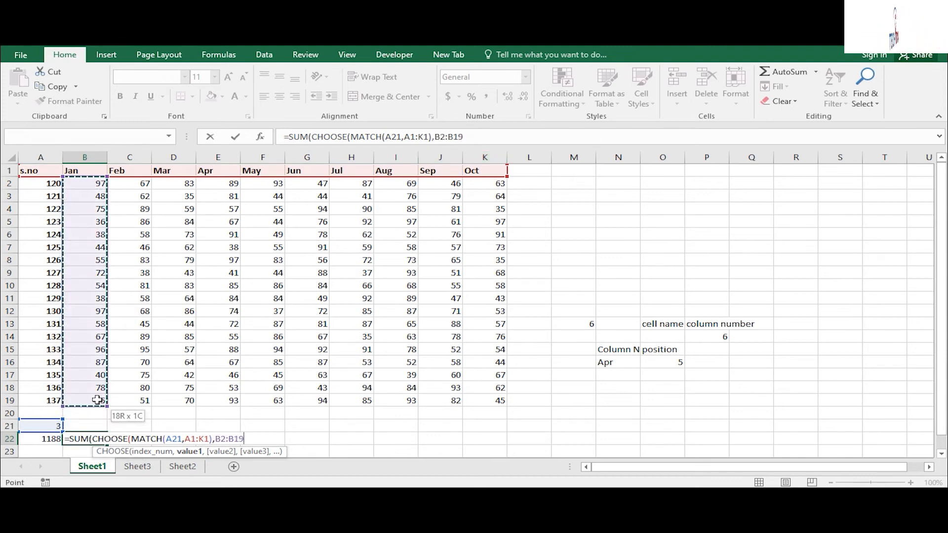
text(,)
drag(138, 184, 143, 400)
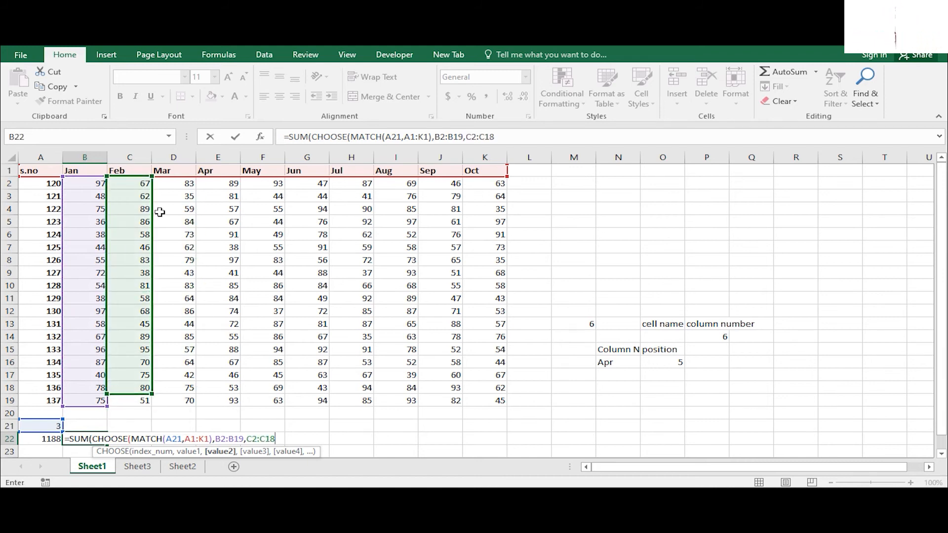
key(Return)
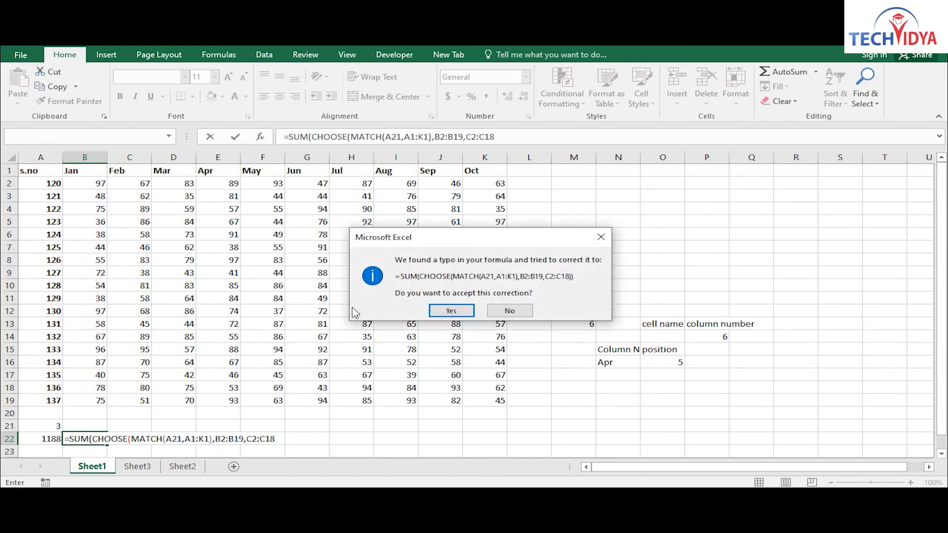
key(n)
click(480, 298)
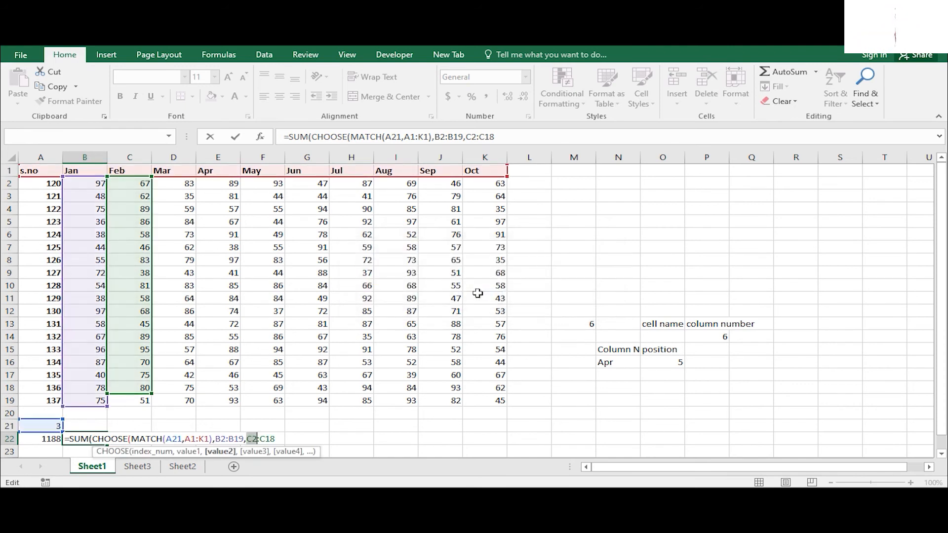
- Correct the second CHOOSE range to C2:C19, add D2:D19 as the third value and complete the formula in B22
click(274, 439)
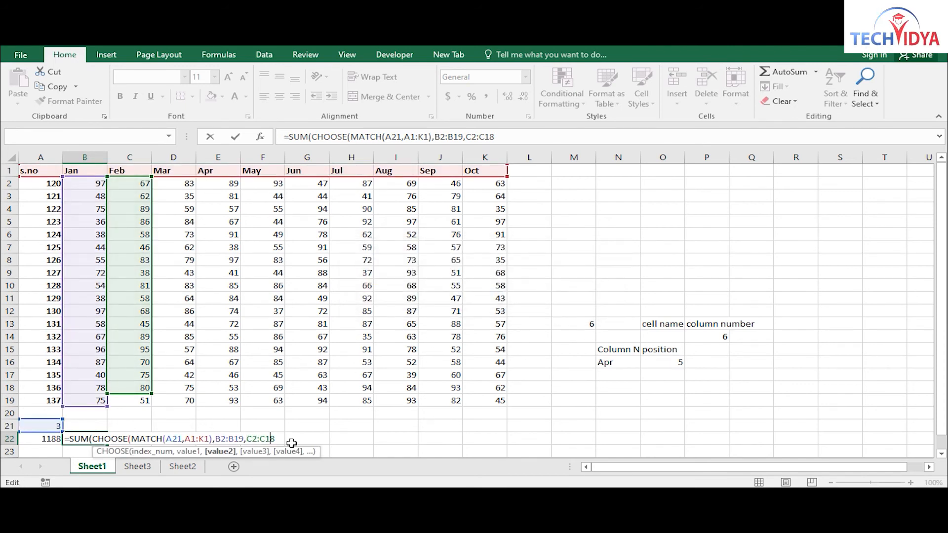
key(BackSpace)
text(9)
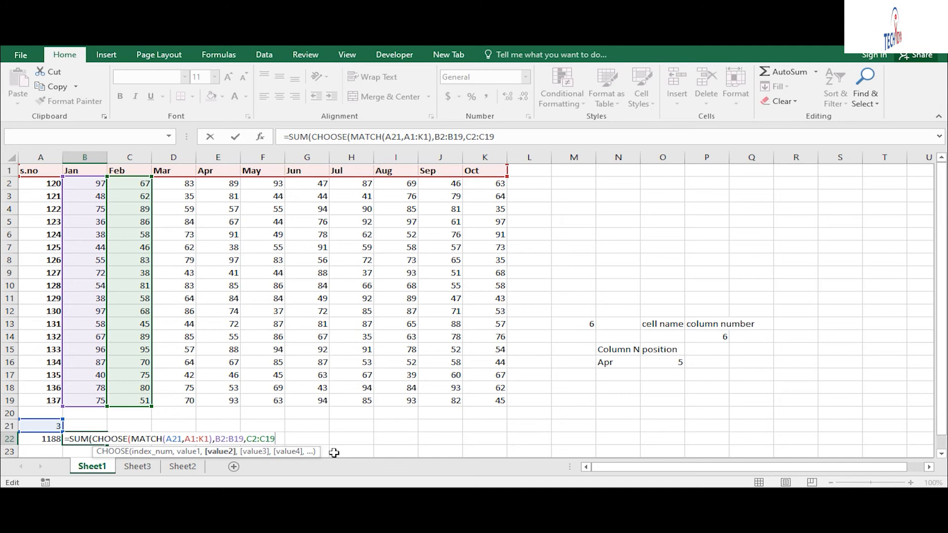
text(,)
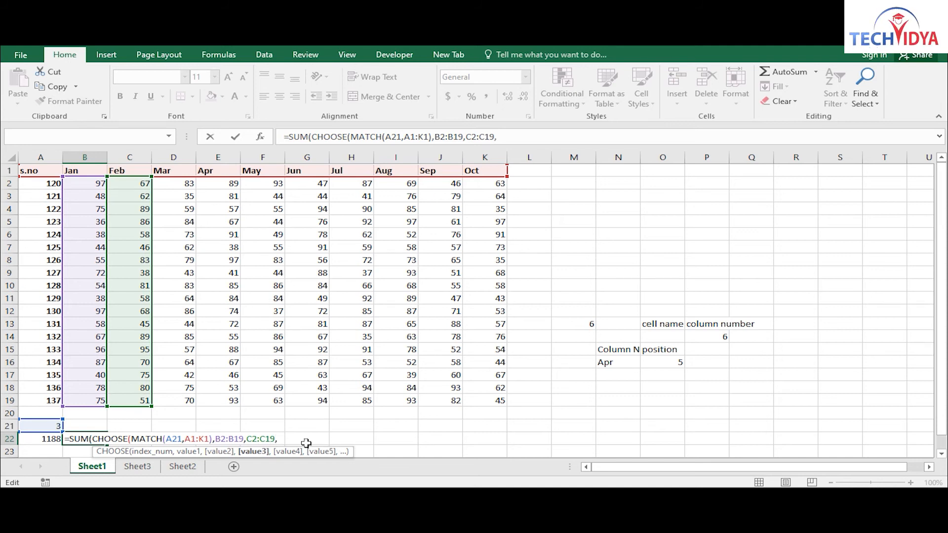
drag(183, 185, 187, 401)
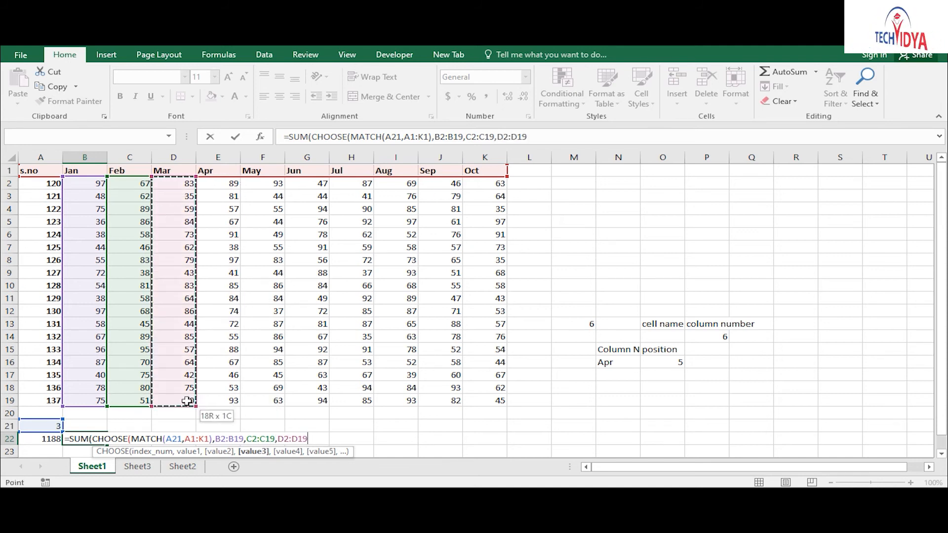
text())
key(Return)
- Test the B22 formula by replacing the index number in A21 with month names, ending with feb
key(Up)
key(Up)
key(Left)
text(j)
text(un)
key(Return)
key(Up)
text(f)
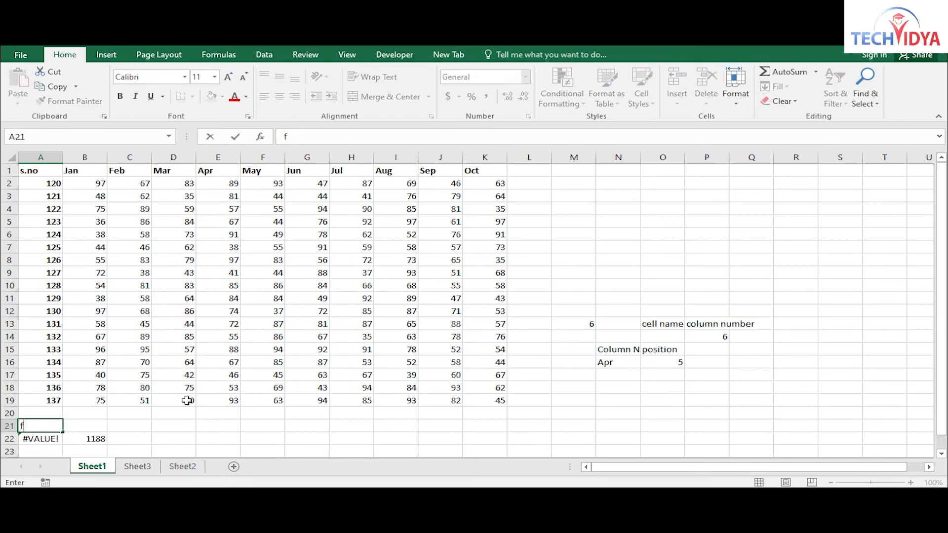
text(eb)
key(Return)
key(Up)
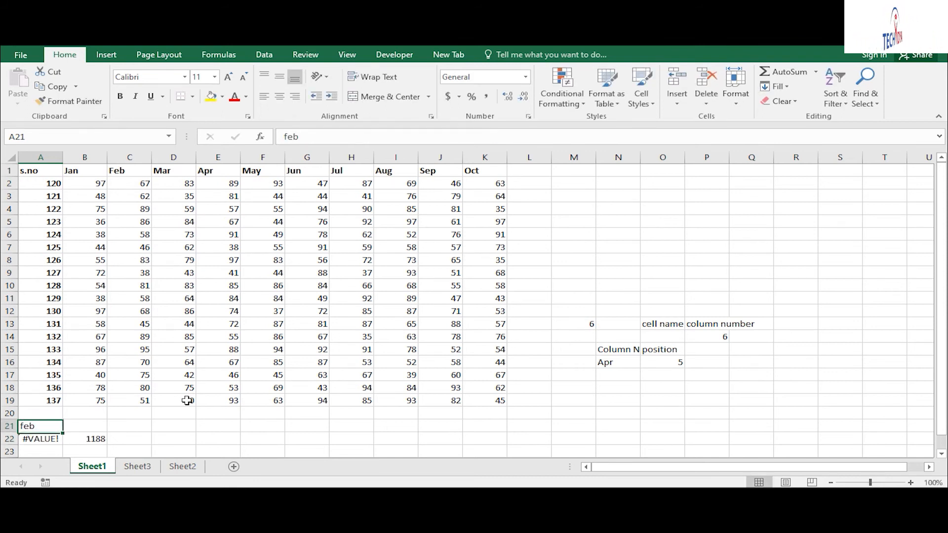
- Enter mar in A21, then re-enter it capitalised as Mar to match the header
text(mar)
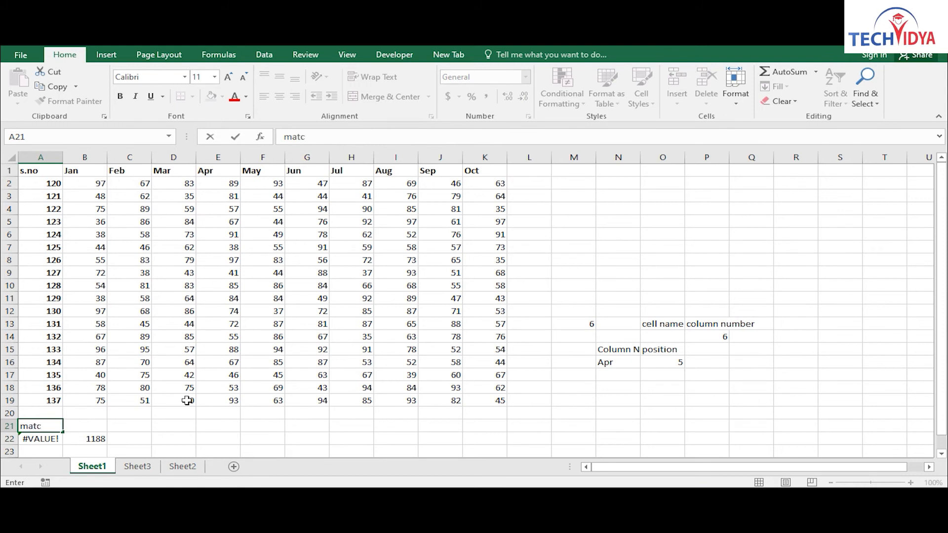
key(Return)
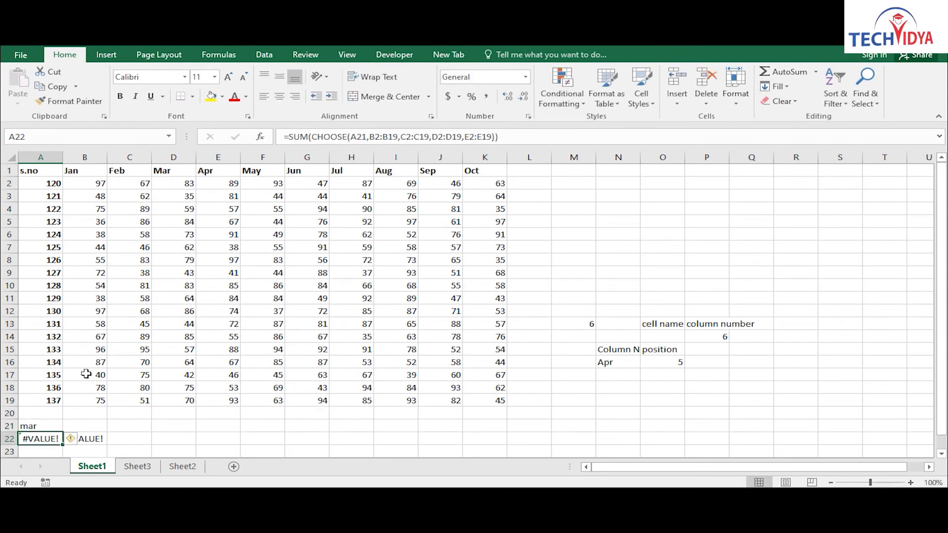
click(26, 426)
text(Mar)
key(Return)
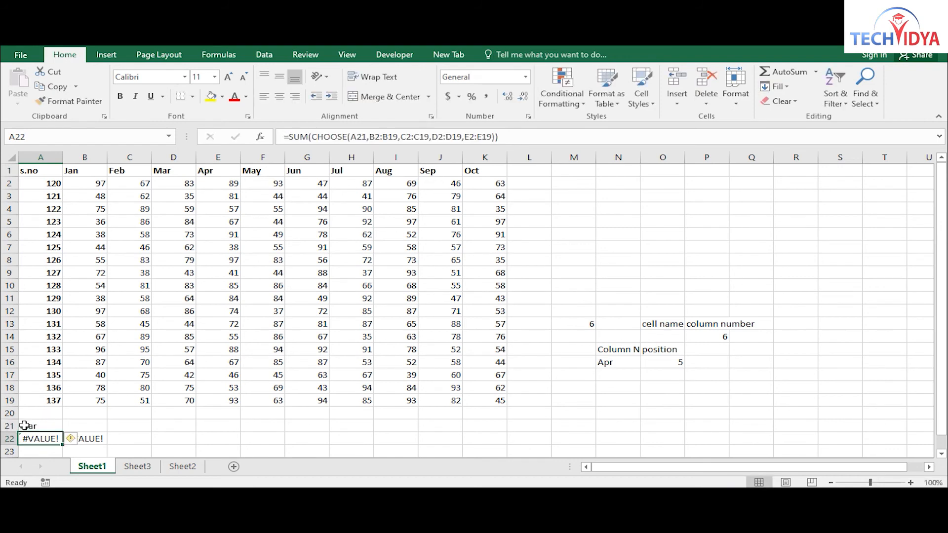
- Add match type 0 to the MATCH in B22 and enter the formula as an array formula
click(83, 441)
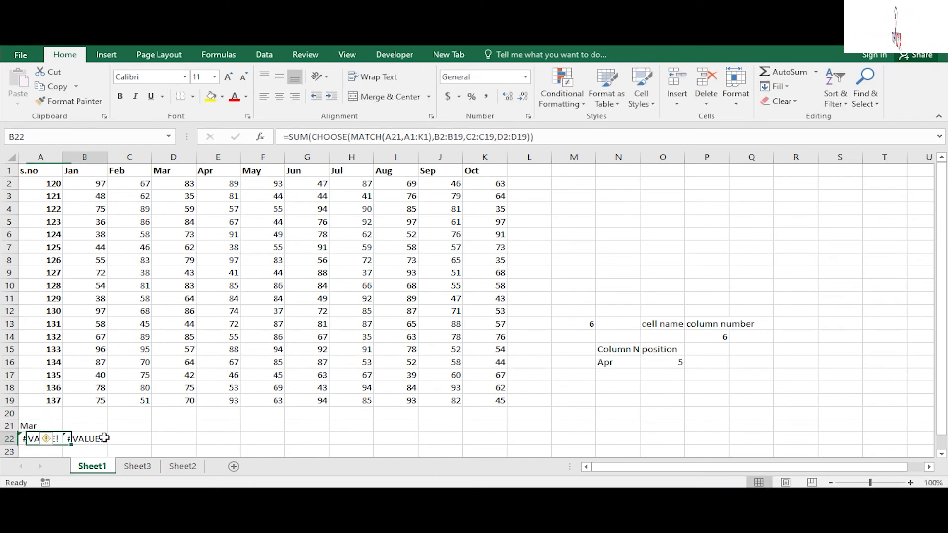
key(F2)
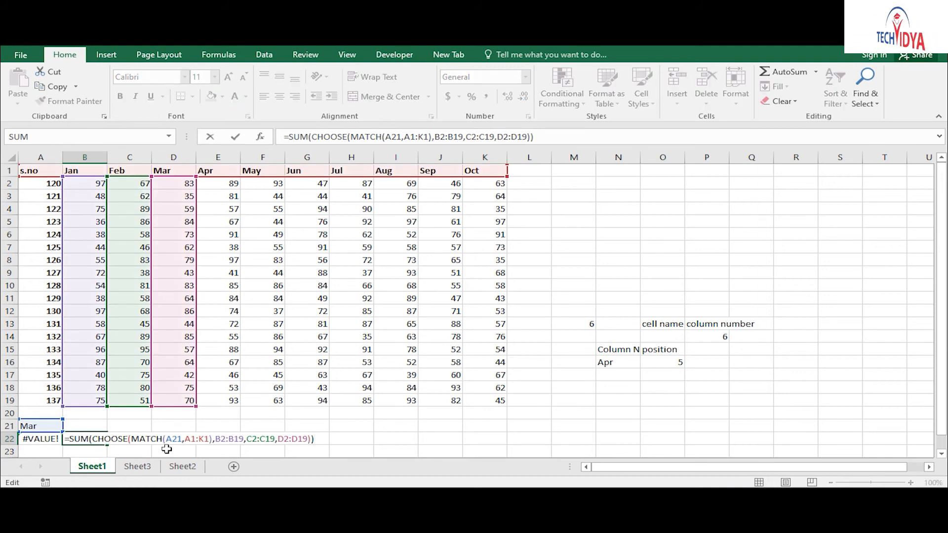
click(207, 439)
text(,0)
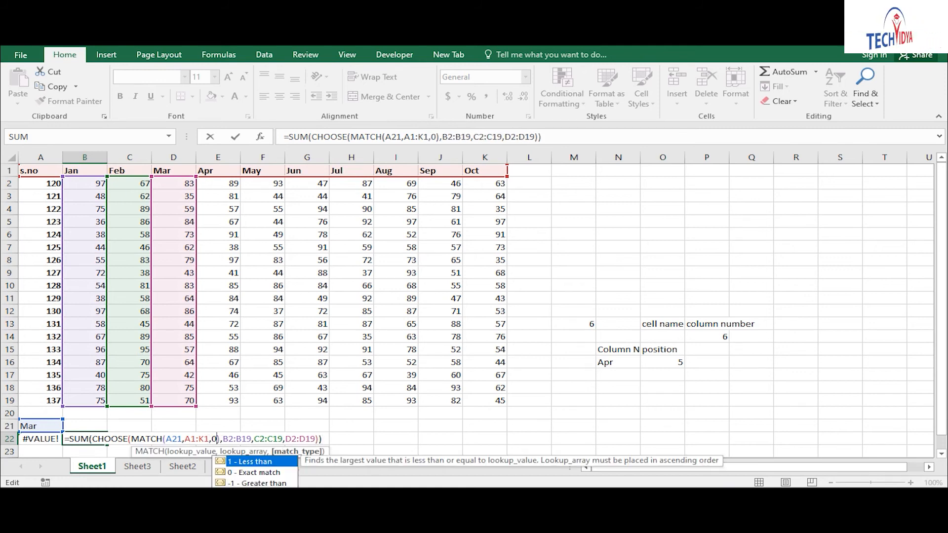
key(ctrl+Return)
key(F2)
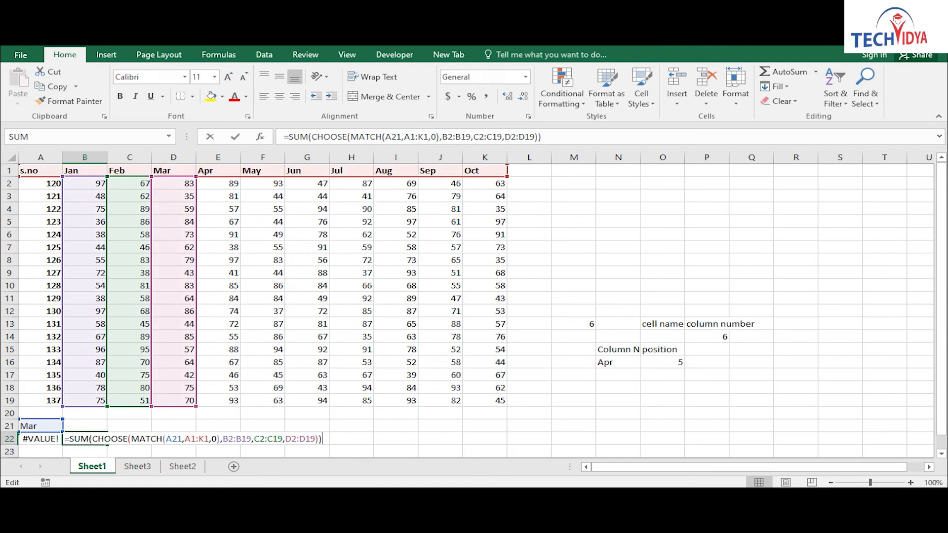
key(ctrl+shift+Return)
- Set the lookup month in cell A21 to jan
key(Up)
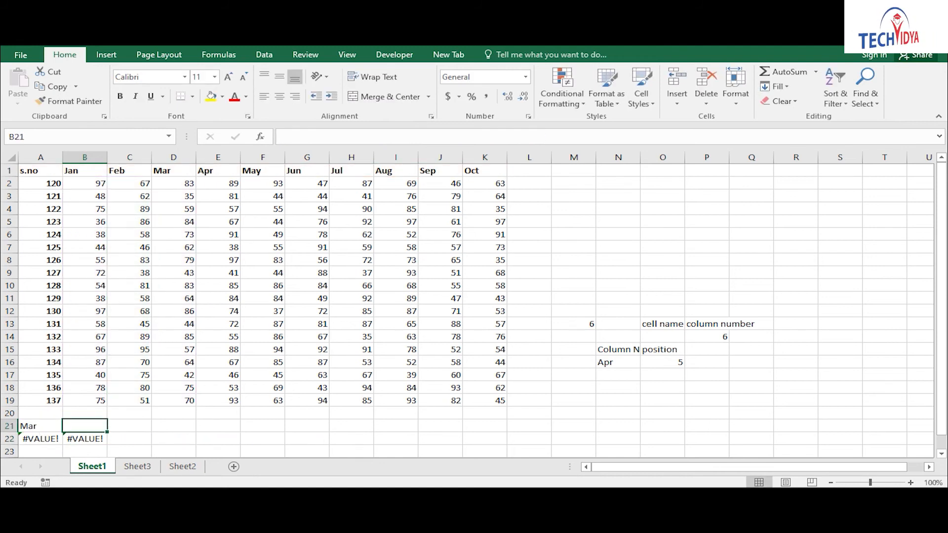
key(Left)
text(jan)
key(Return)
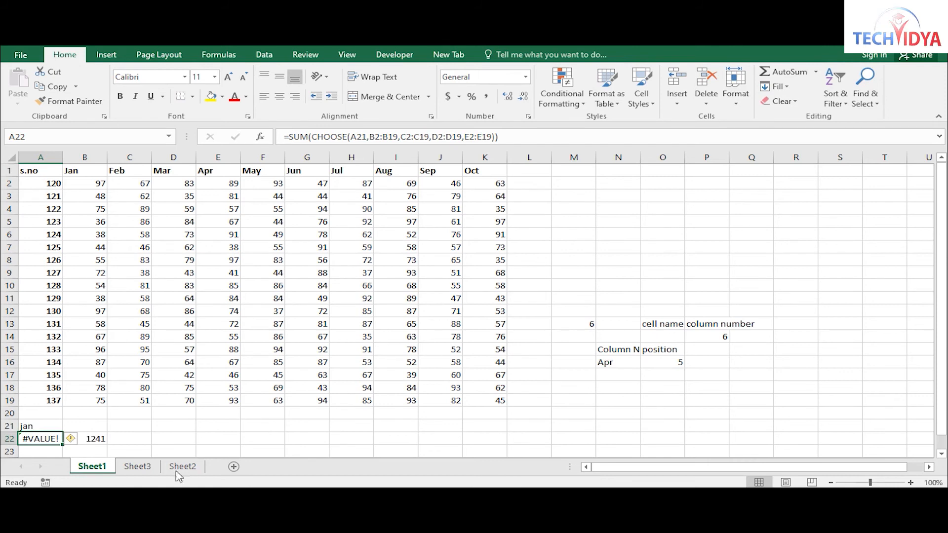
- Total the Jan column B2:B19 in B20 and the s.no column in A20 with AutoSum
click(94, 413)
key(alt+equal)
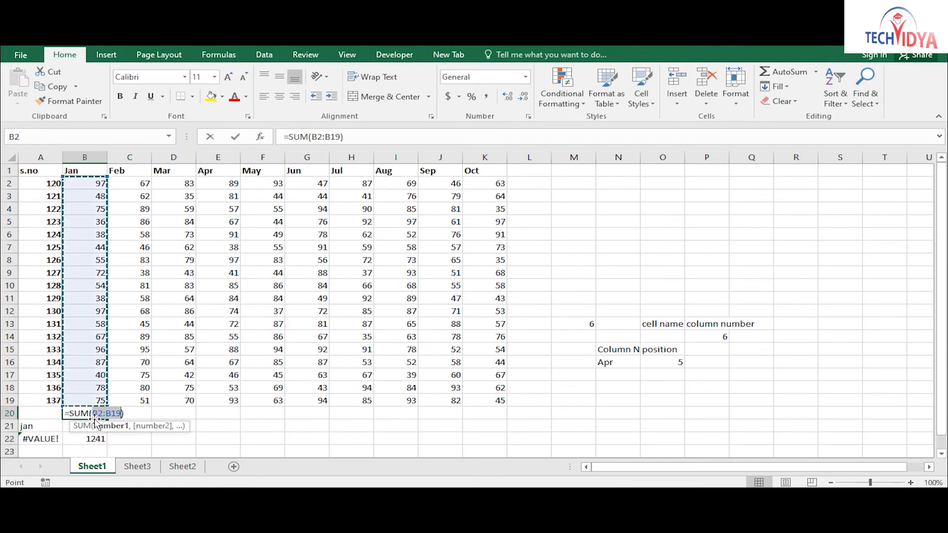
key(Return)
key(Left)
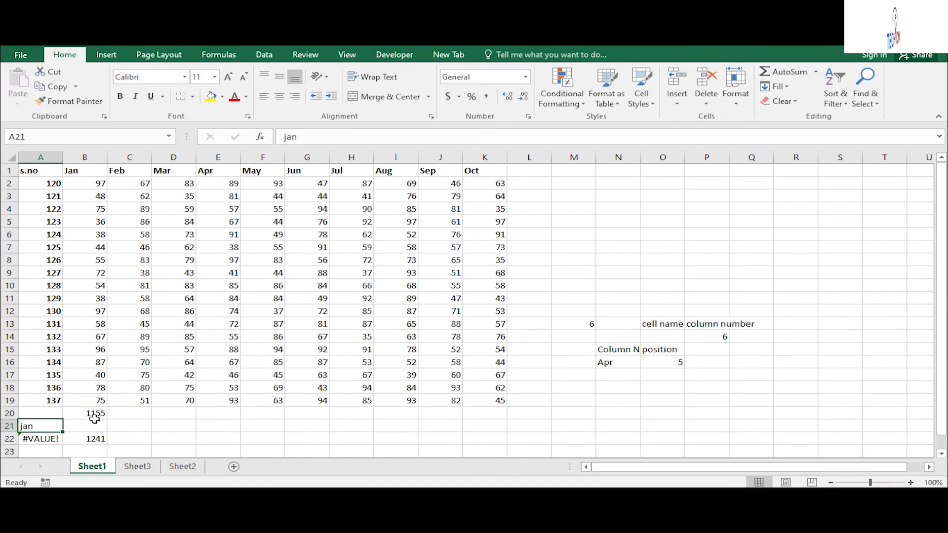
key(alt+equal)
key(Escape)
key(Up)
key(alt+equal)
key(Return)
key(Right)
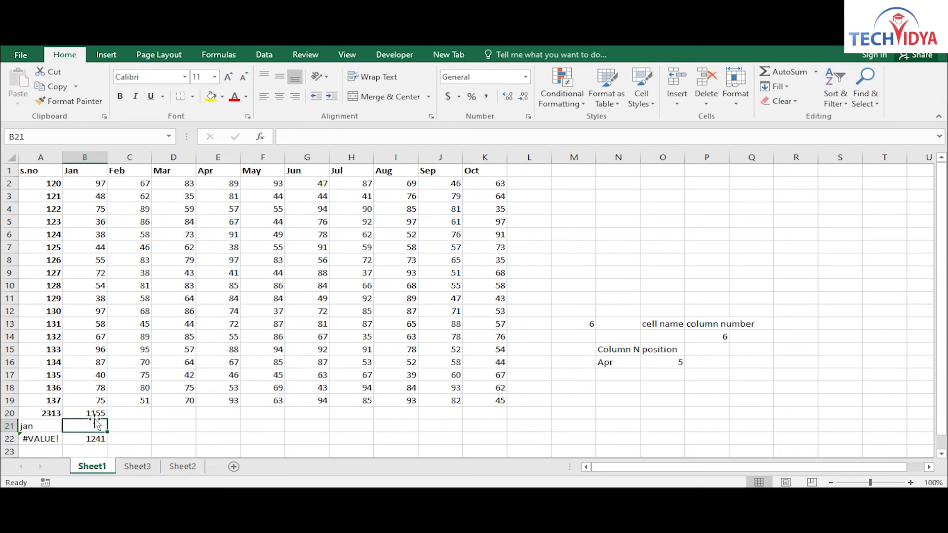
- Re-enter the lookup month in A21 with a capital letter as Jan
key(Left)
key(F2)
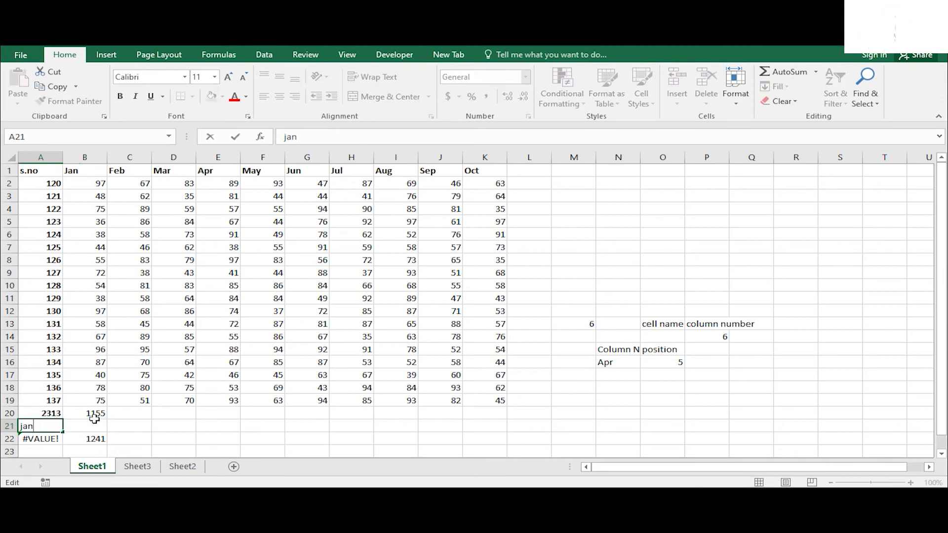
key(Escape)
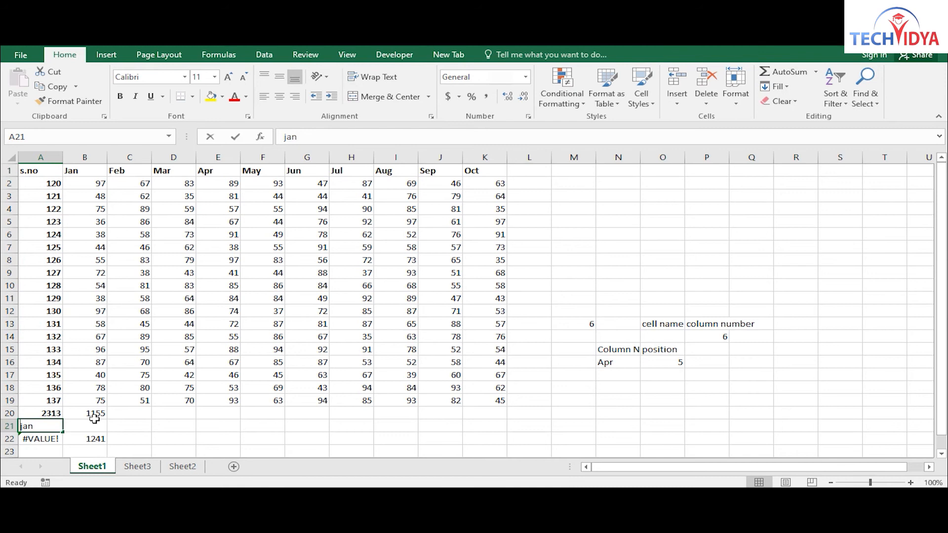
text(J)
key(Return)
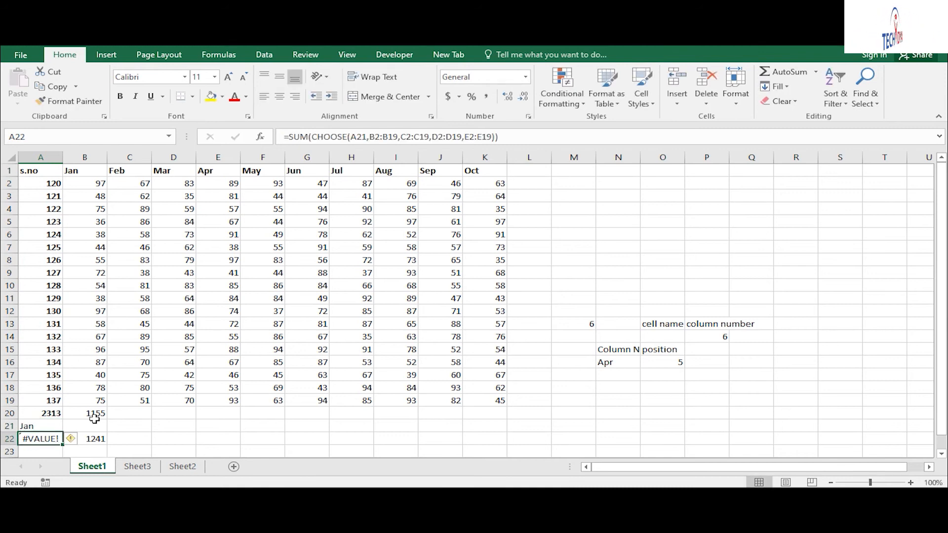
- Reopen the SUM, CHOOSE and MATCH formula in B22 and enter it again as an array formula
click(105, 442)
key(F2)
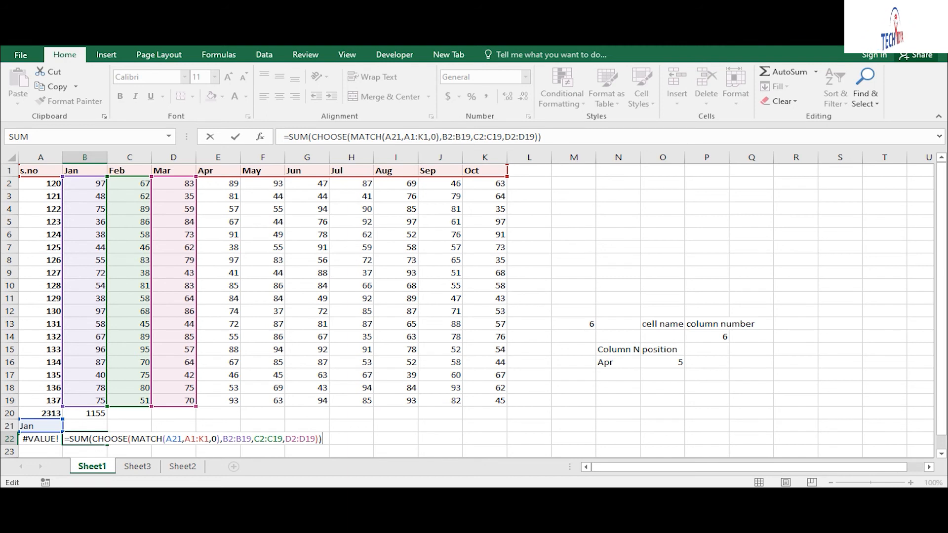
key(ctrl+shift+Return)
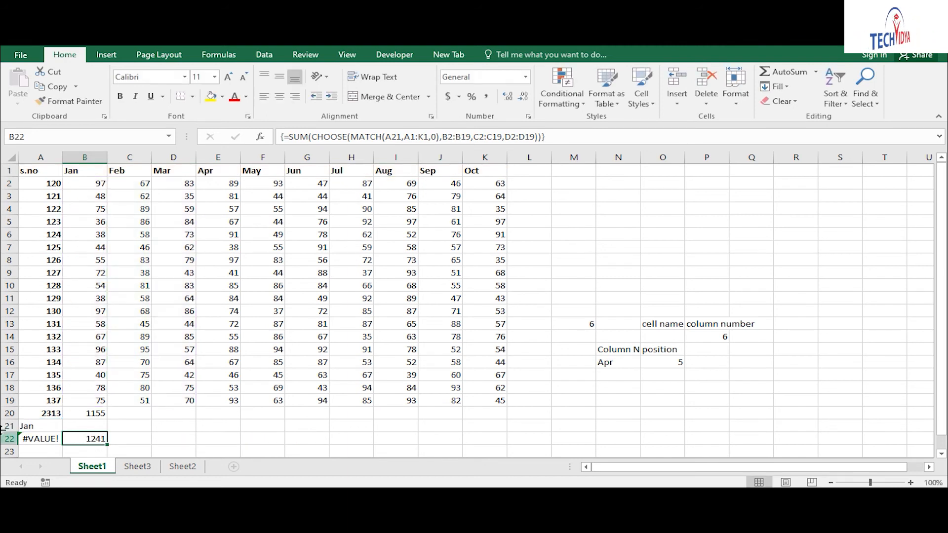
- Total the Feb column C2:C19 in C20 with AutoSum and check it against the lookup month in A21
click(137, 410)
key(alt+equal)
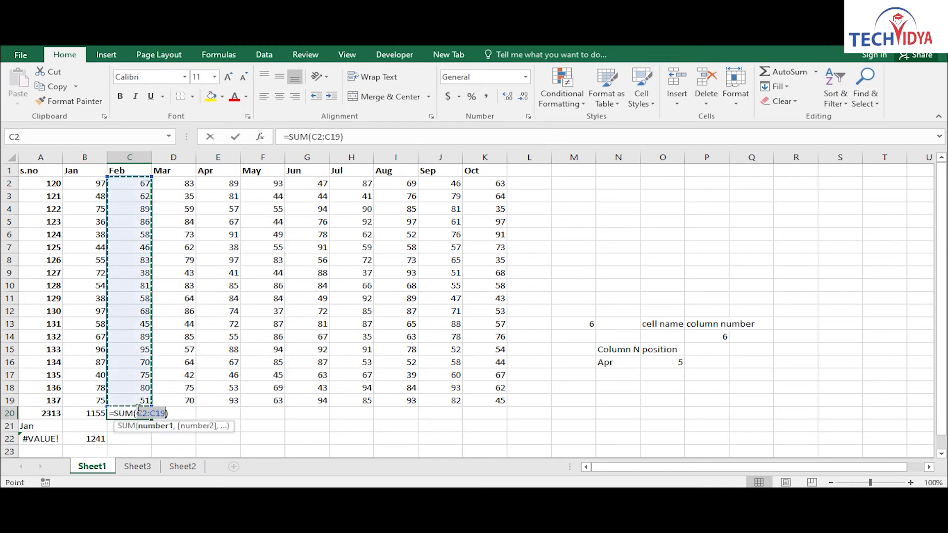
key(Return)
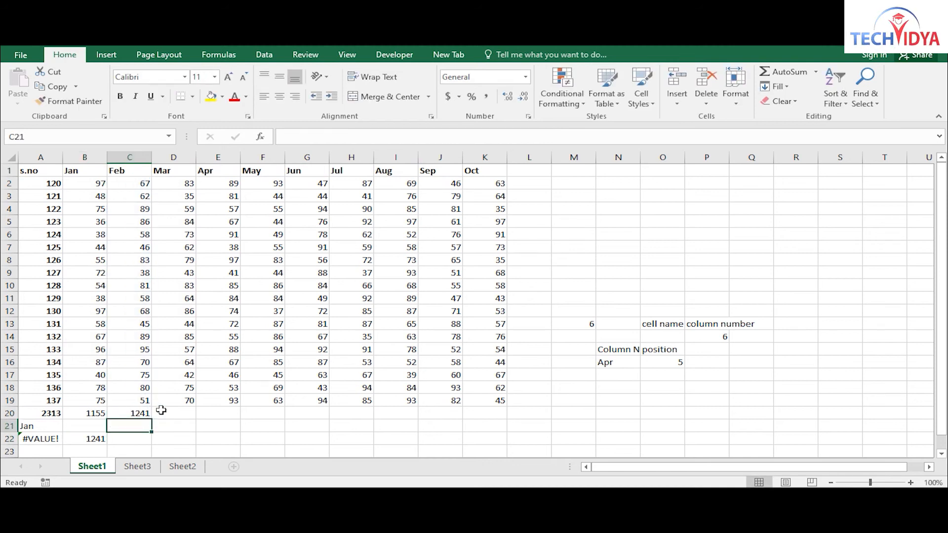
click(143, 413)
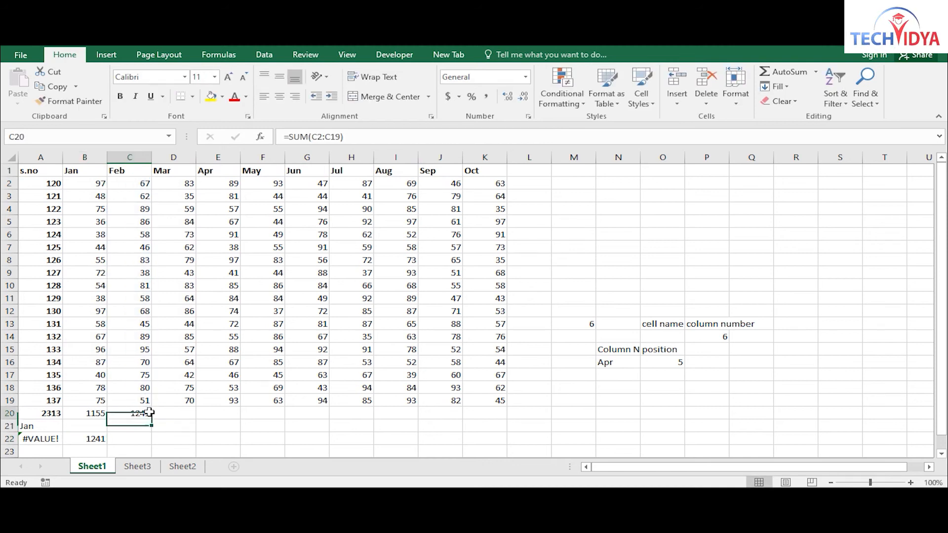
click(38, 428)
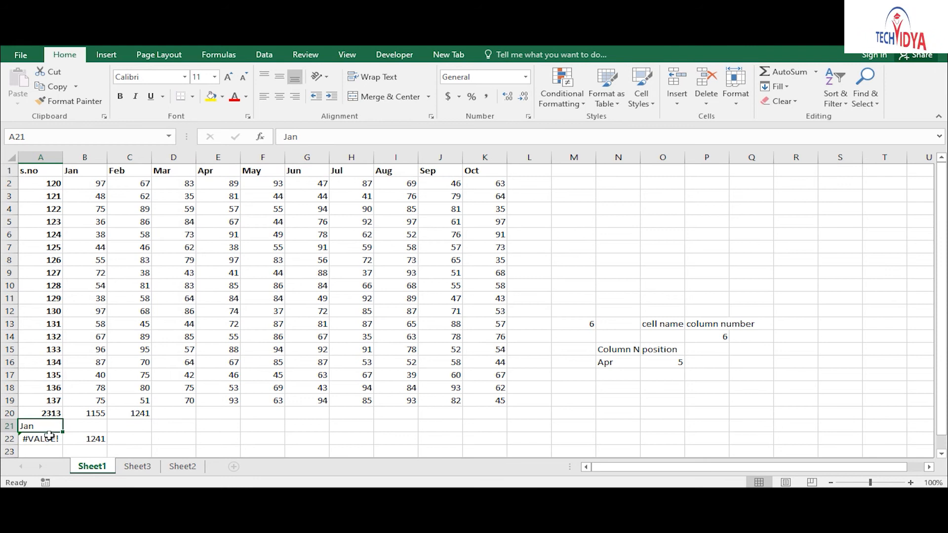
- Delete the formula in B22 and set the index number in A21 to 1
click(101, 440)
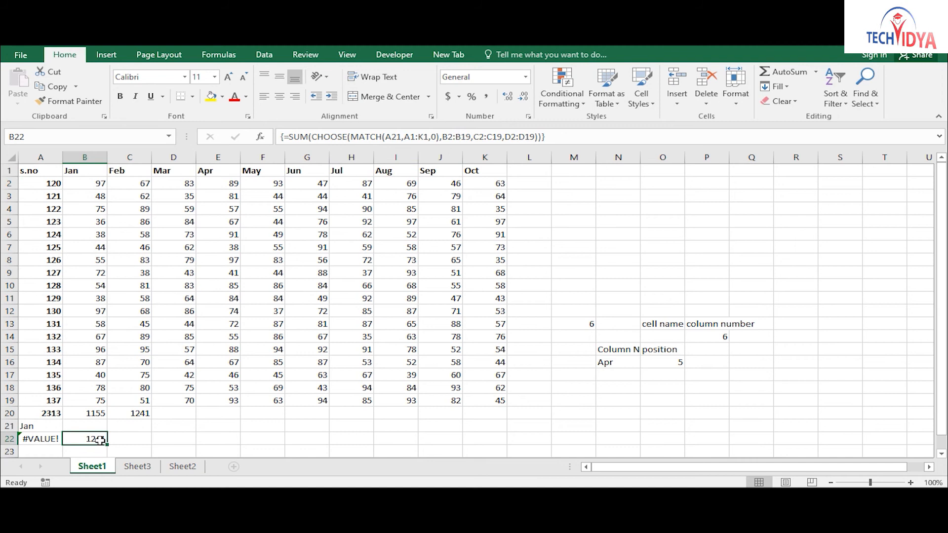
key(Delete)
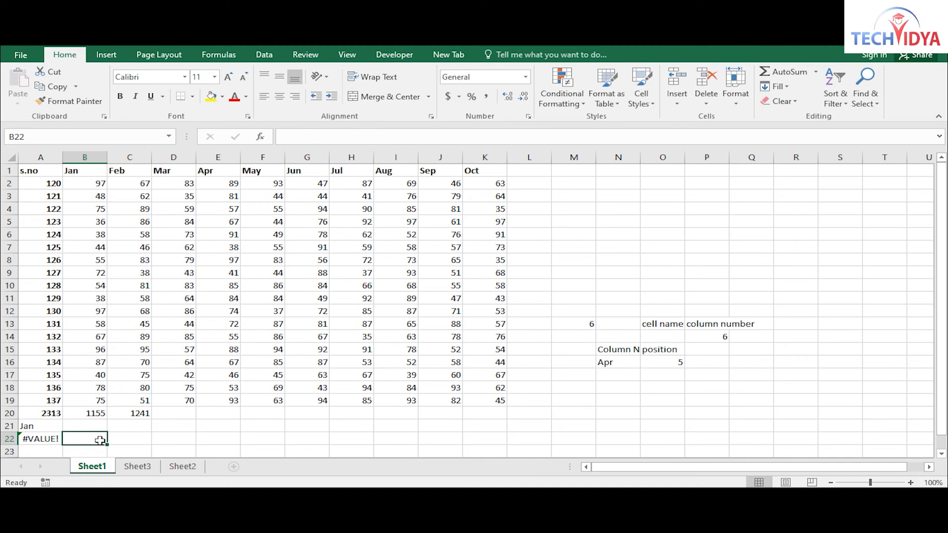
key(Up)
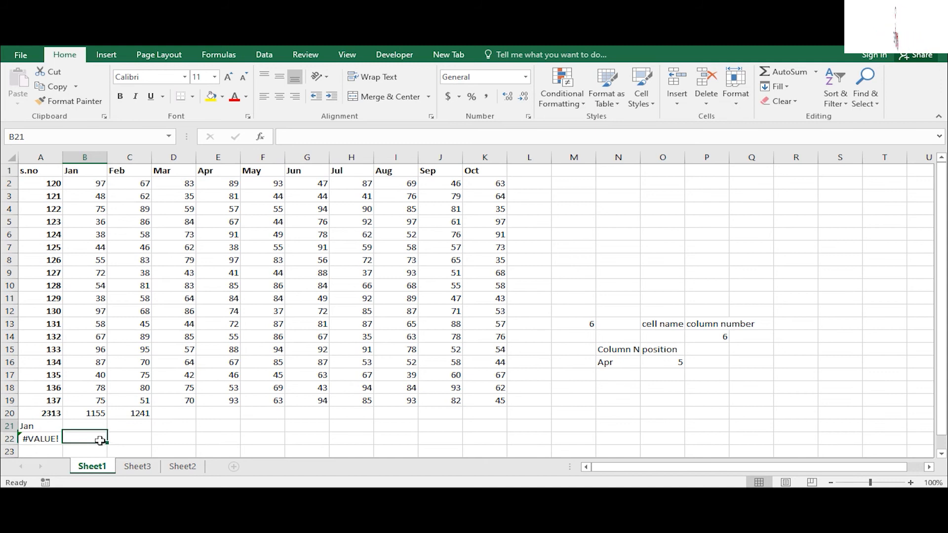
key(Left)
text(1)
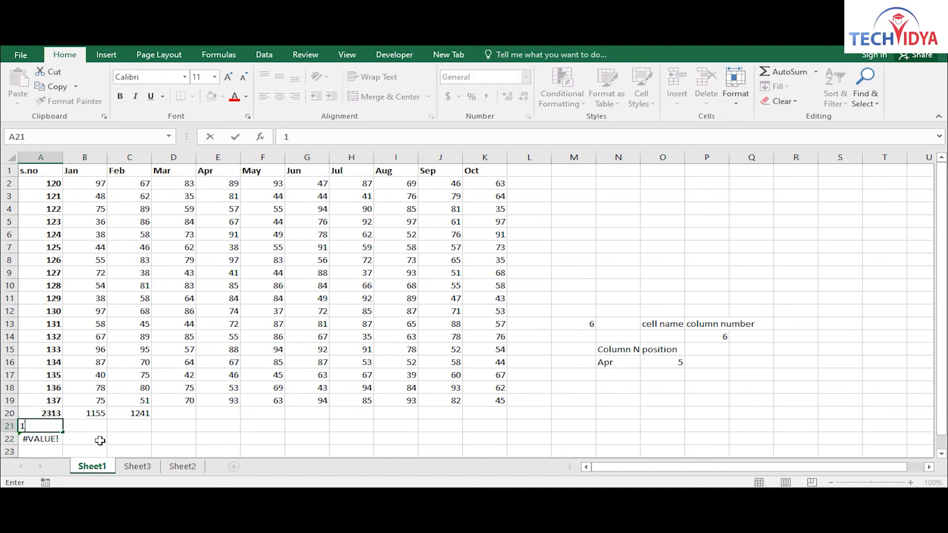
key(Return)
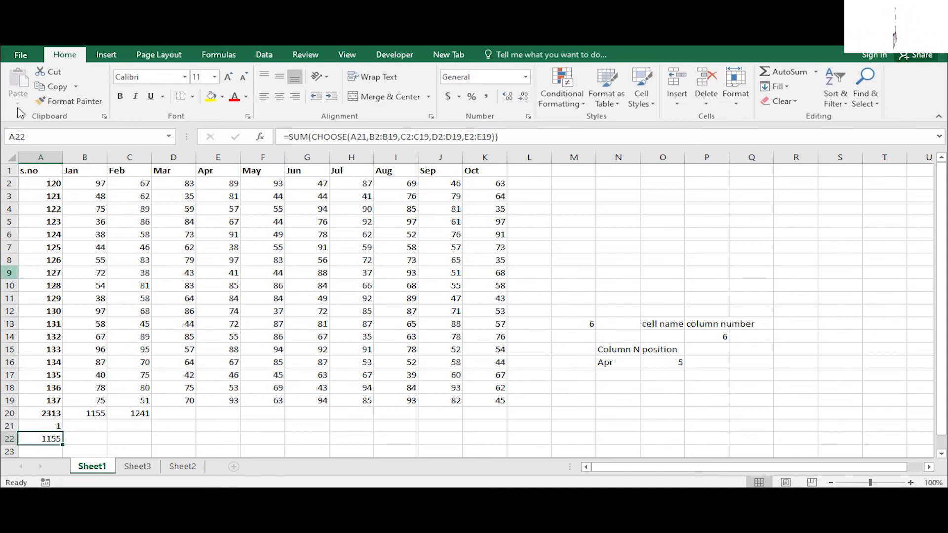
- Switch to Sheet2 and enter a list of four first names in E7:E10
click(182, 466)
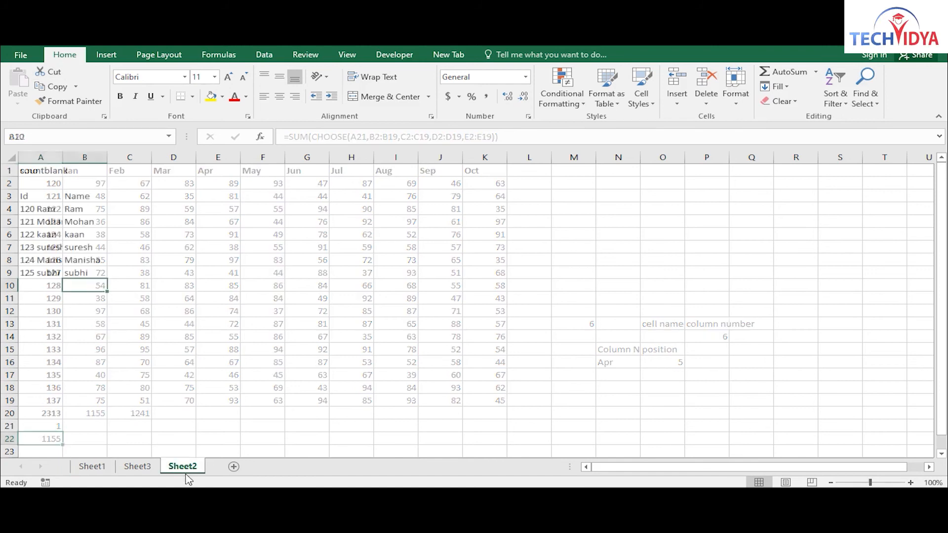
click(236, 245)
text(Manish)
key(Return)
text(kisan)
key(Return)
text(ra)
text(bi)
text(i)
key(Return)
text(mohan)
key(Return)
- Add a Number header in F6 and enter 85, 96, 45 and 87 beside the four names in F7:F10
key(Up)
key(Up)
key(Up)
key(Up)
key(Up)
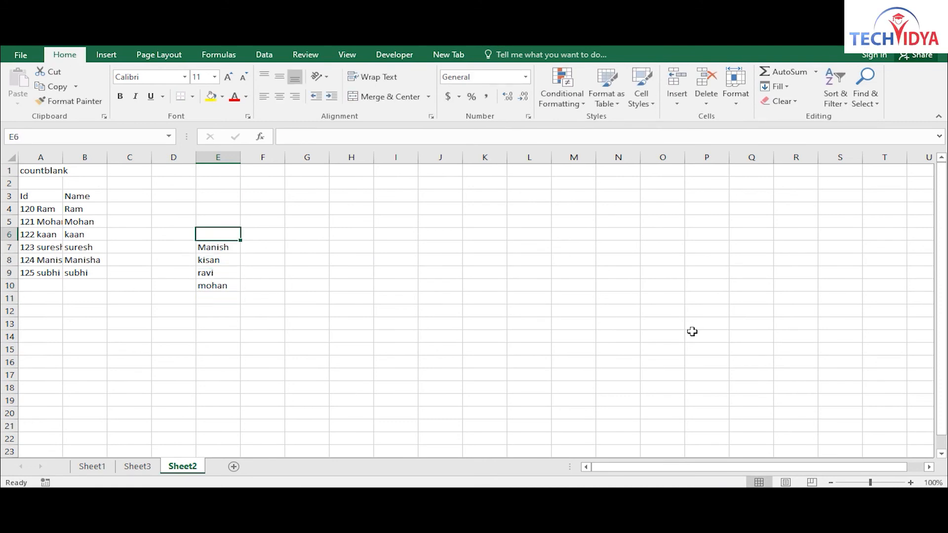
key(Right)
text(Number)
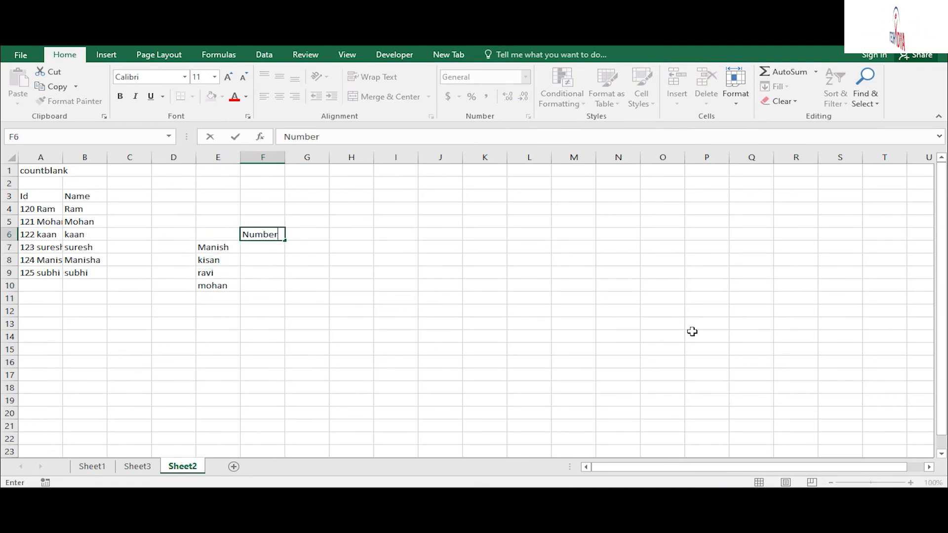
key(Return)
text(85)
key(Return)
text(96)
key(Return)
text(45)
key(Return)
text(87)
key(Return)
- Enter the labels Sum, Max, min and average in cells D16:D19
key(Return)
key(Return)
key(Return)
key(Return)
key(Return)
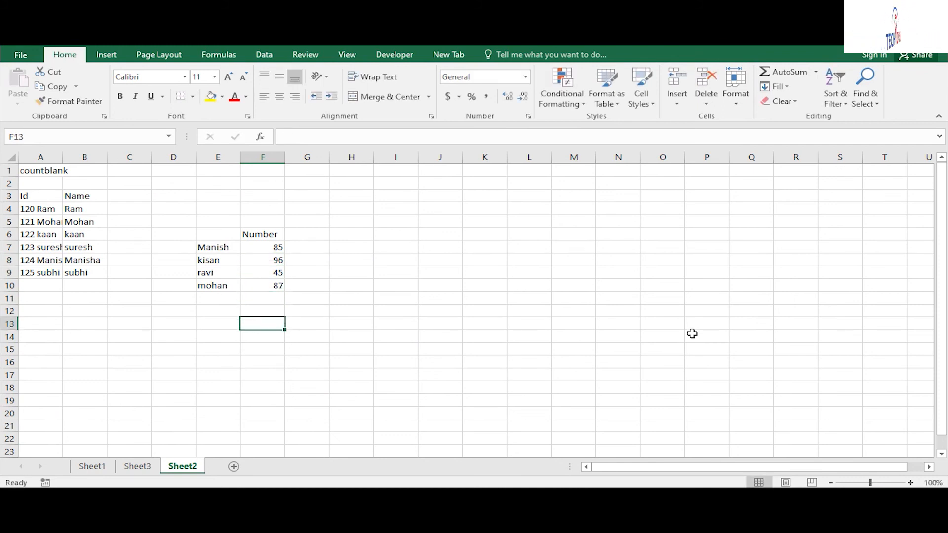
key(Left)
key(Left)
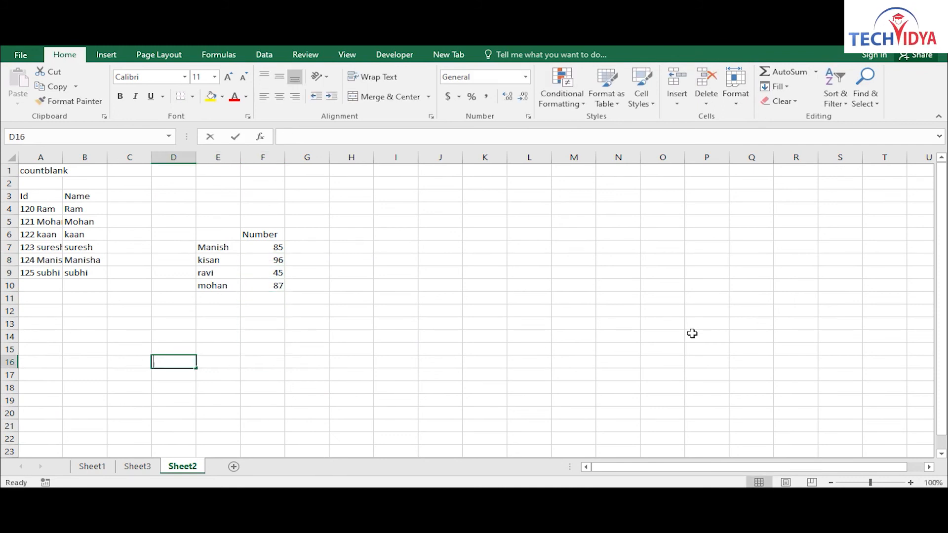
text(Sum)
key(Return)
text(Max)
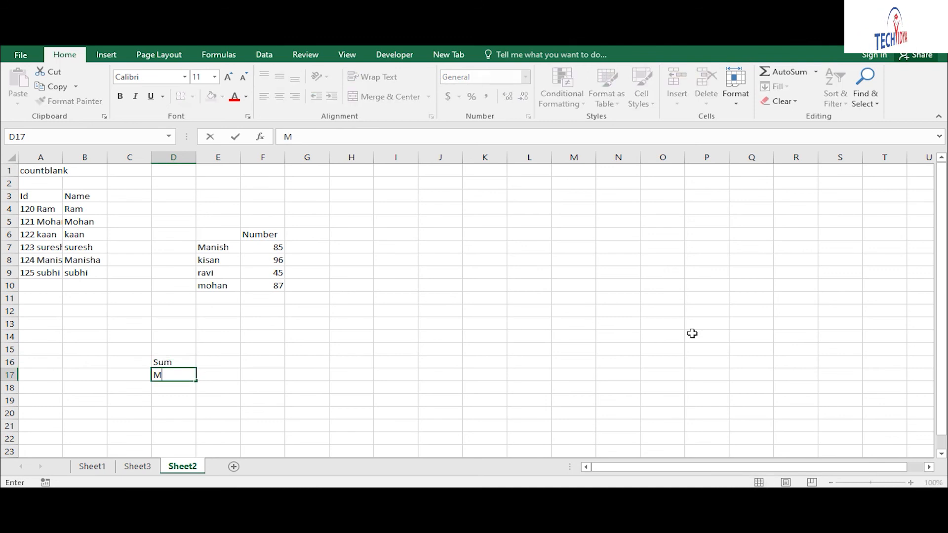
key(Return)
text(moha)
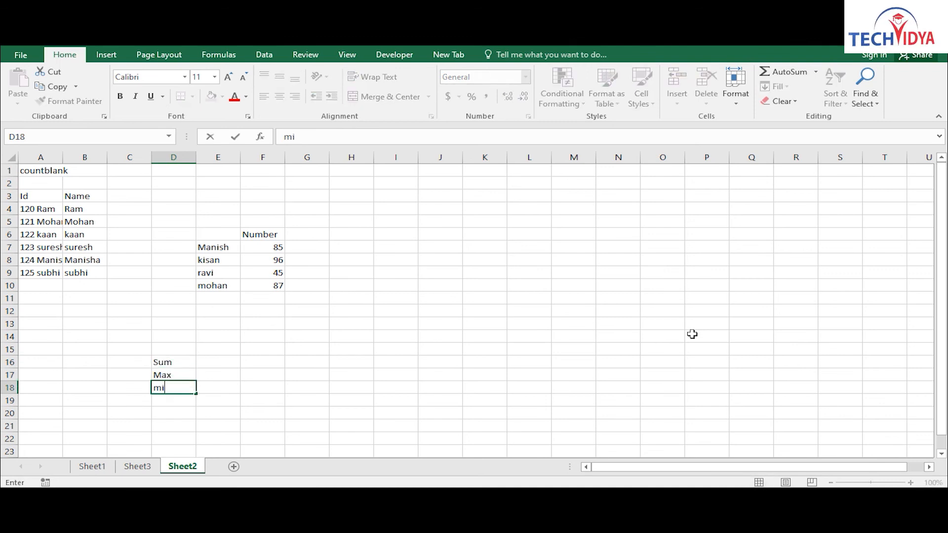
text(n)
key(Return)
text(average)
key(Return)
key(Up)
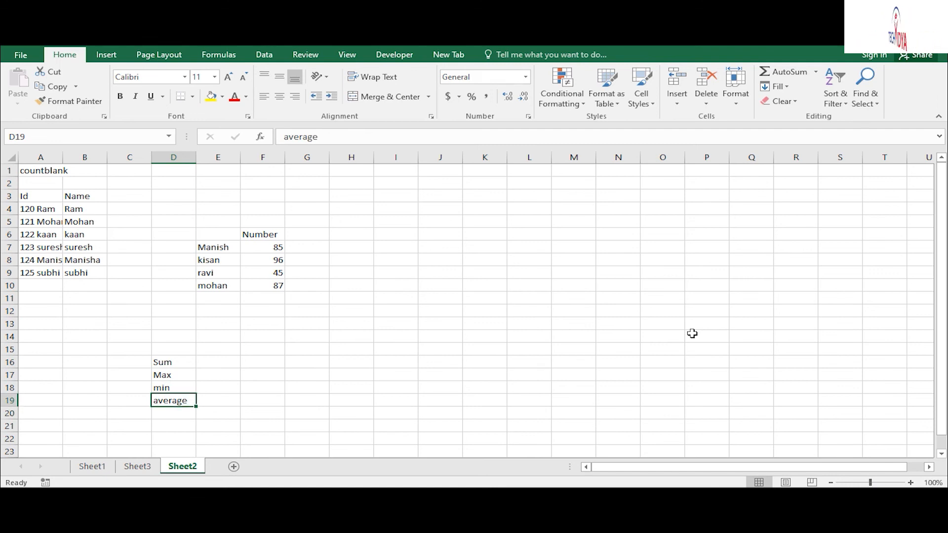
- Number the four function labels 1 to 4 in cells E16:E19
key(Up)
key(Up)
key(Up)
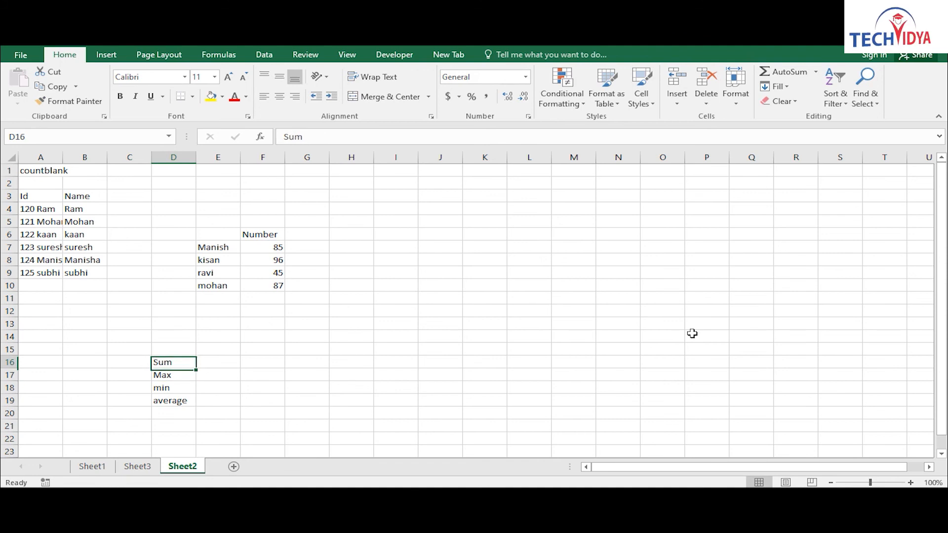
key(Right)
text(1)
key(Return)
text(2)
key(Return)
text(3)
key(Return)
text(4)
key(Return)
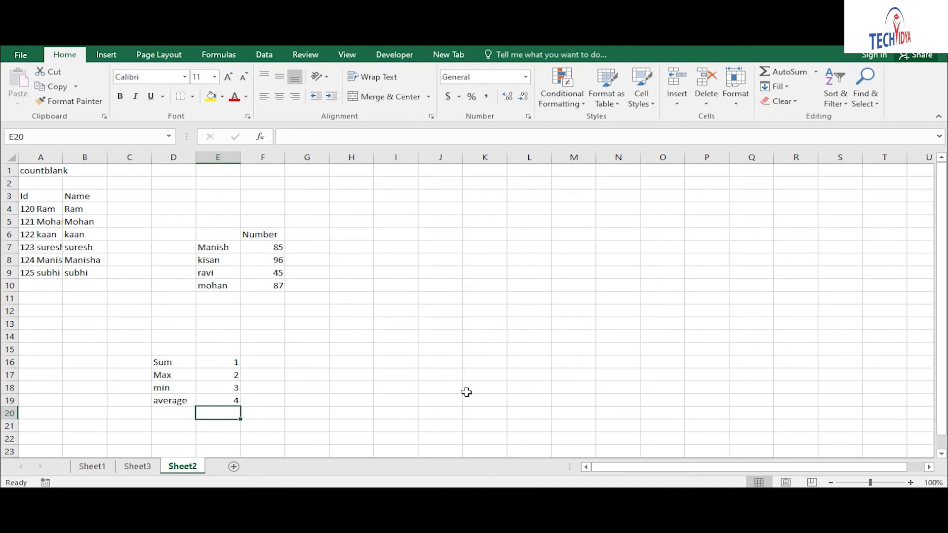
- Start a CHOOSE formula in G16 with E16 as the index and SUM($F$7:$F$10) as the first value
click(310, 362)
text(=)
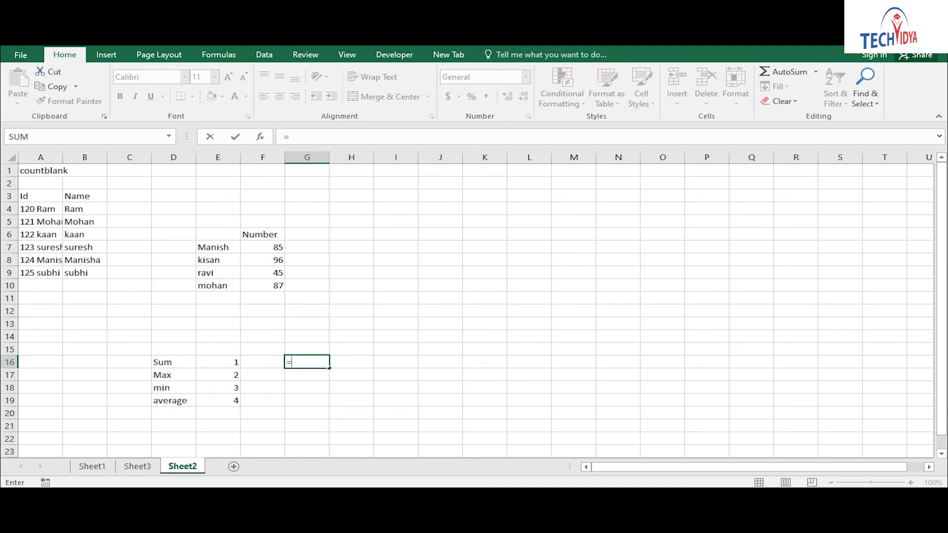
text(choose)
key(Tab)
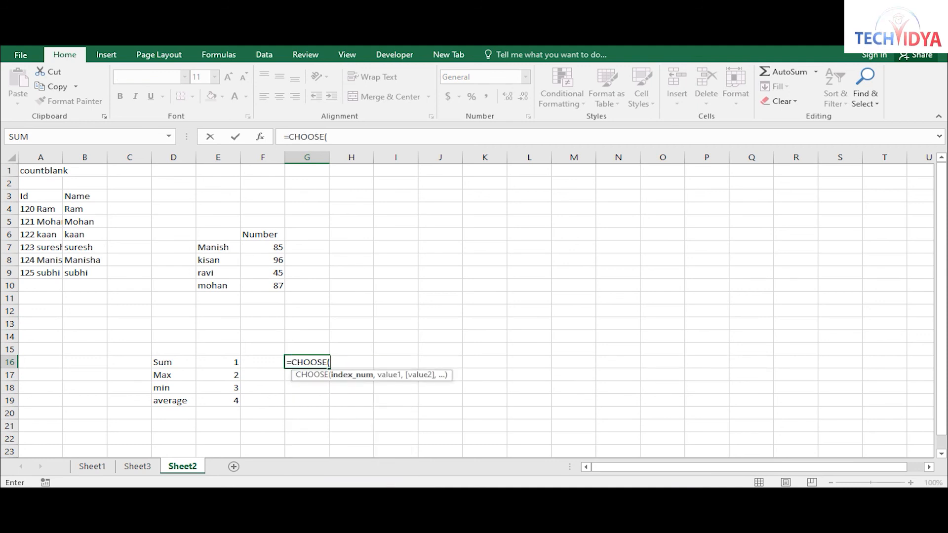
key(Left)
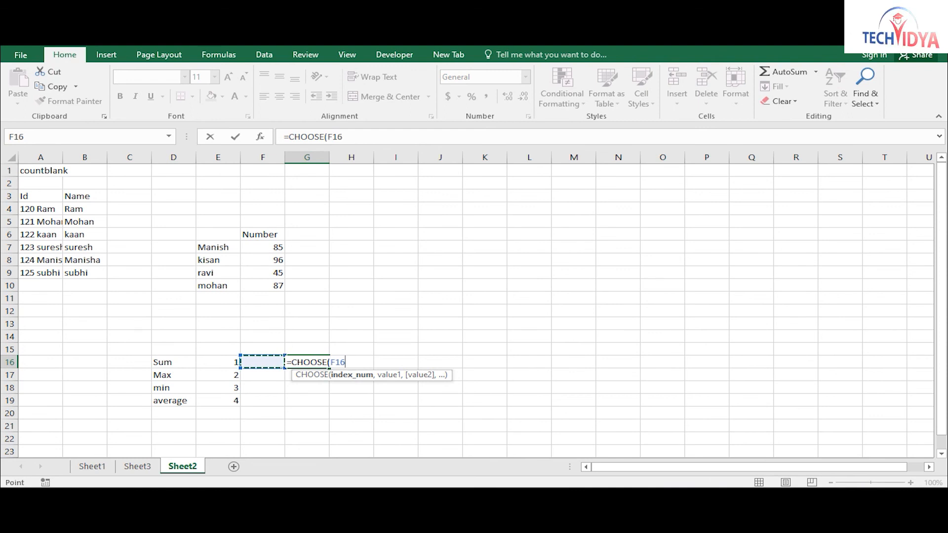
key(Left)
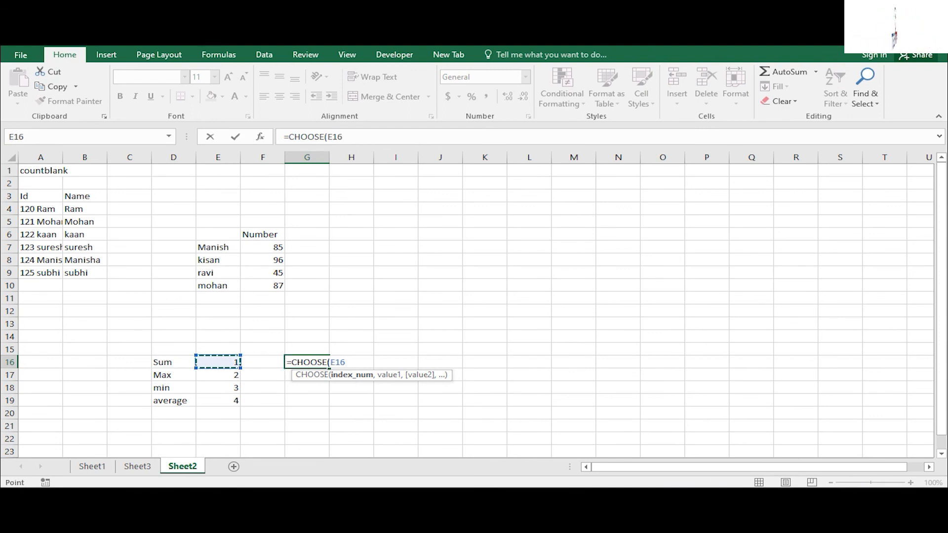
text(,sum)
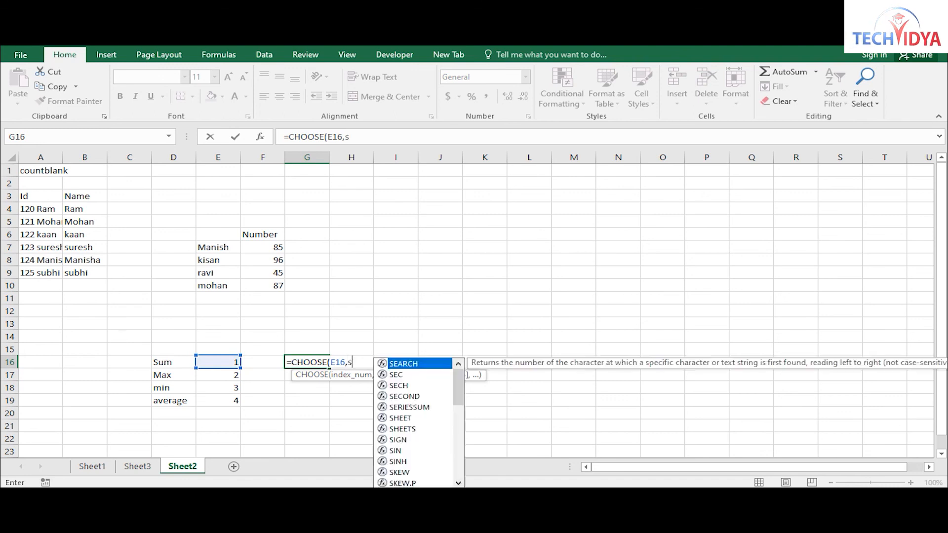
key(Tab)
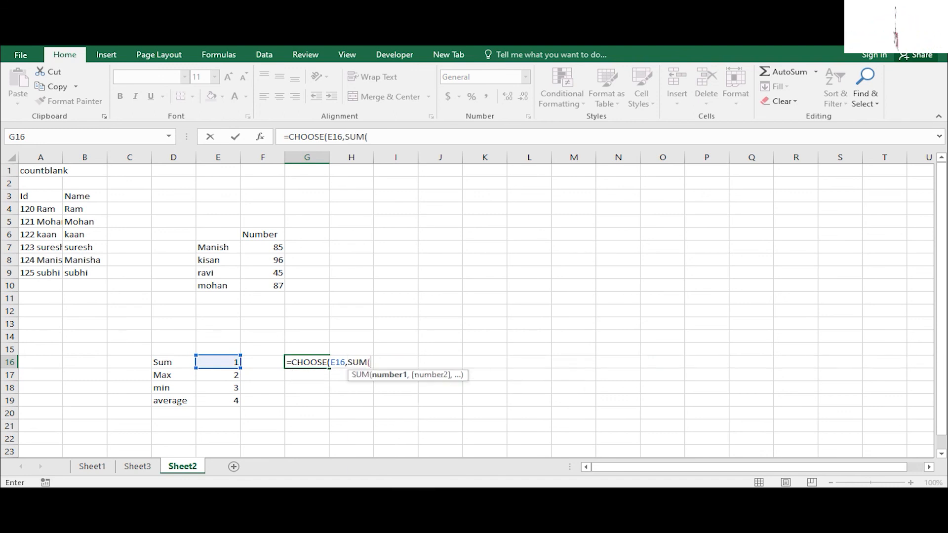
drag(262, 248, 273, 282)
key(F4)
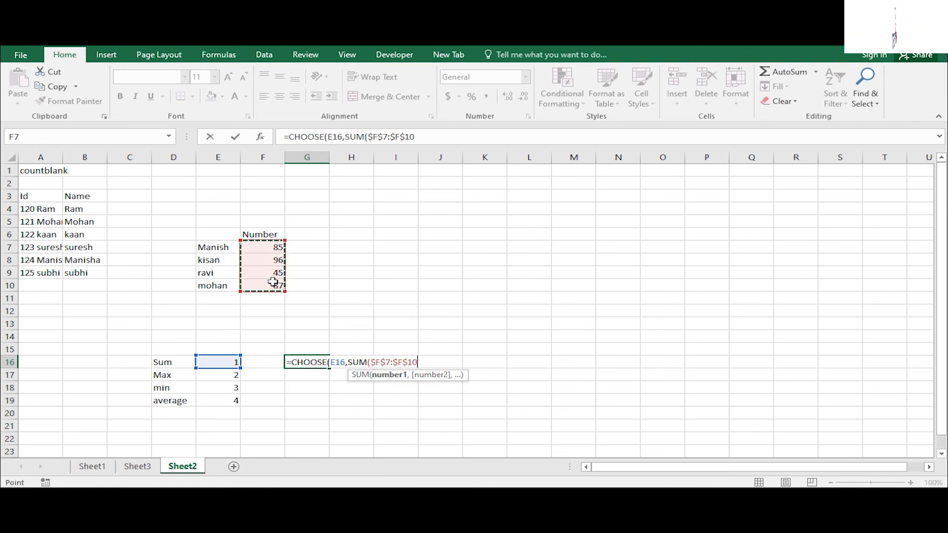
text(),)
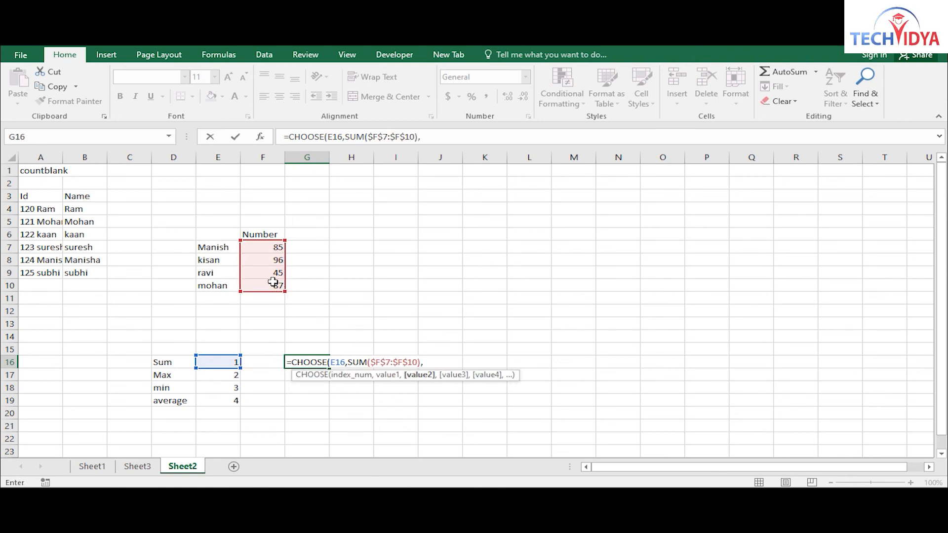
- Add MAX($F$7:$F$10) and MIN($F$7:$F$10) as the second and third values of the CHOOSE formula
text(max)
key(Tab)
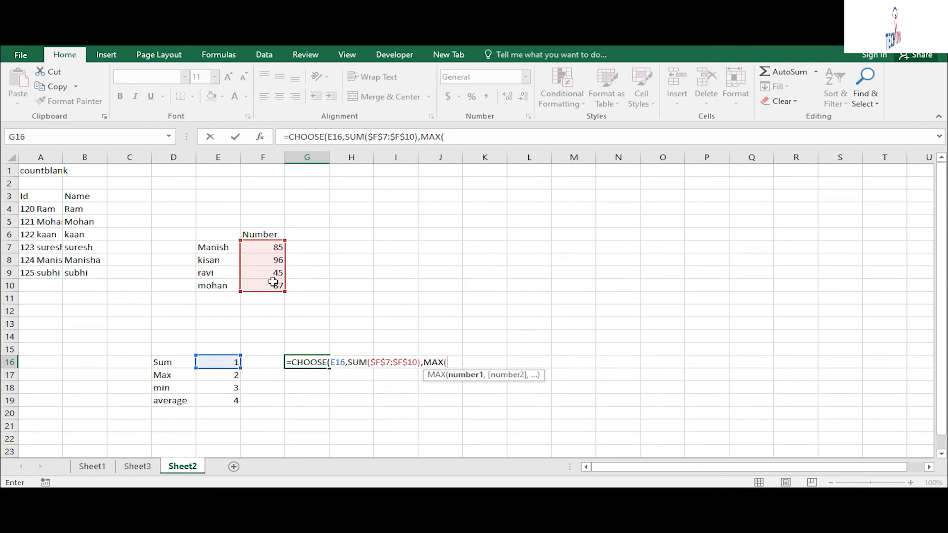
drag(271, 251, 268, 285)
key(F4)
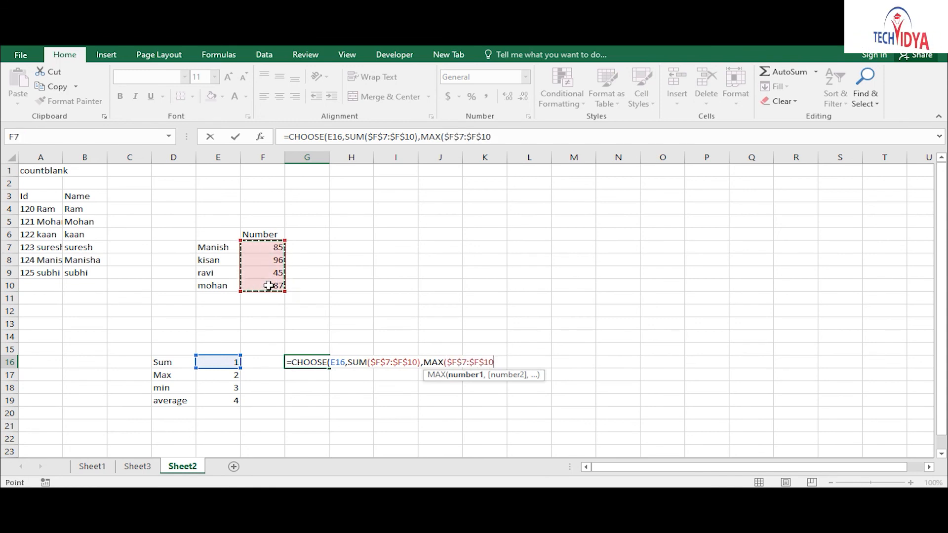
text(),min)
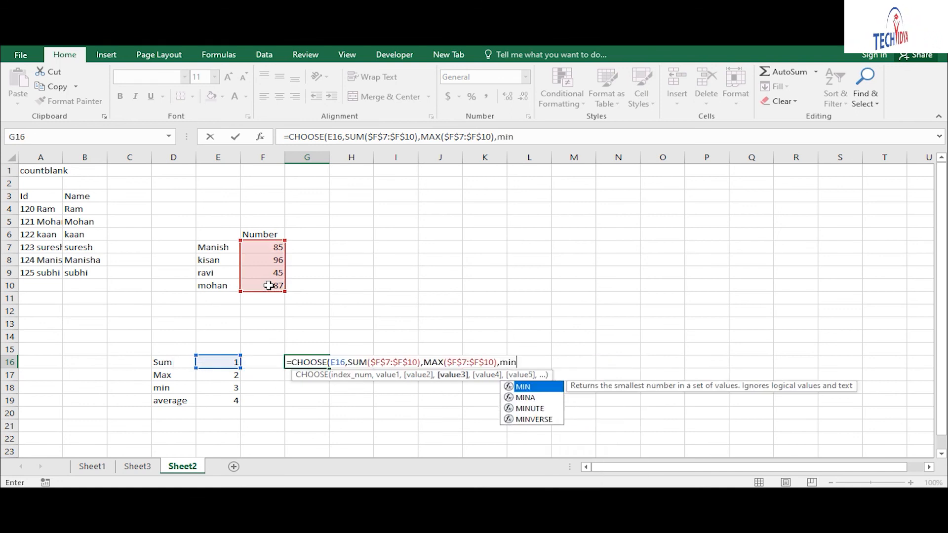
key(Tab)
drag(271, 250, 272, 286)
key(F4)
text(),)
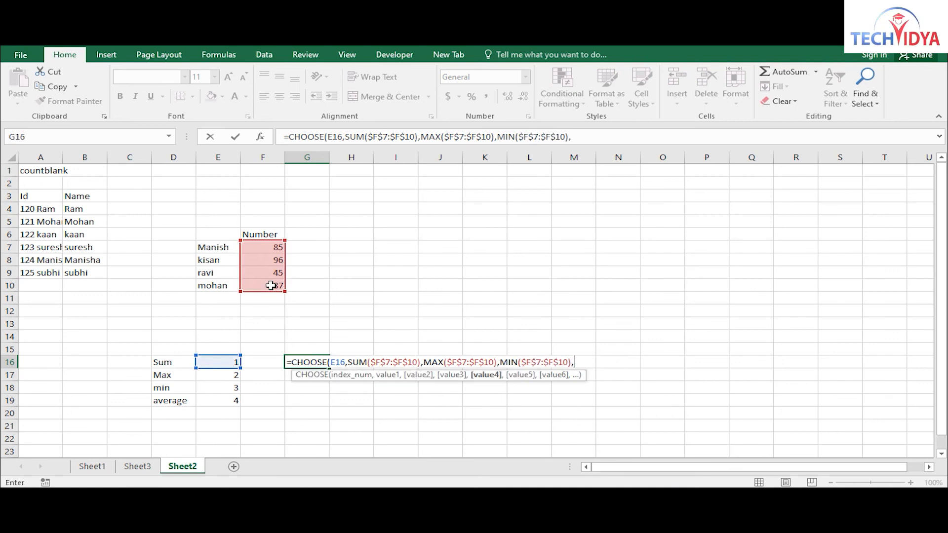
- Add AVERAGE($F$7:$F$10) as the fourth value and enter the completed CHOOSE formula in G16
text(aver)
key(Tab)
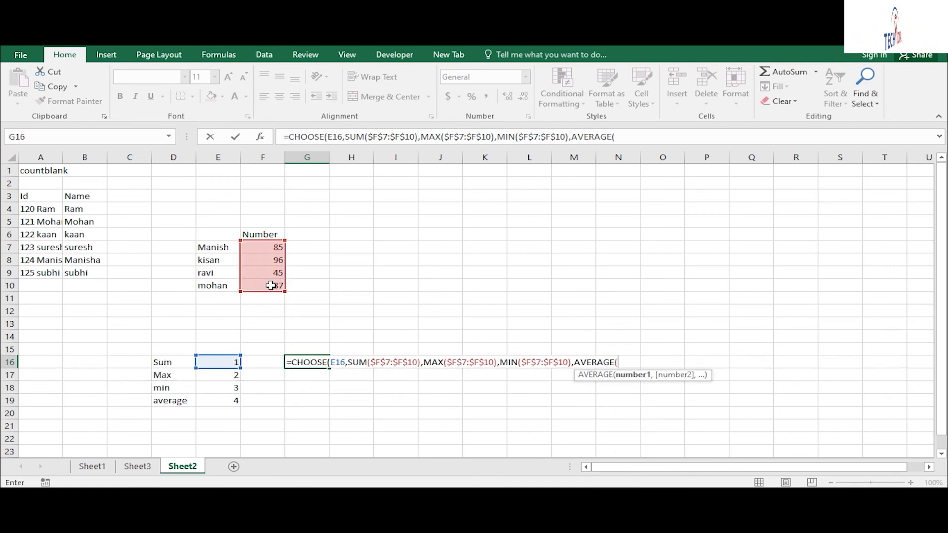
drag(261, 247, 262, 290)
key(F4)
text()))
key(ctrl+Return)
- Fill the CHOOSE formula down from G16 through G19
key(shift+Down)
key(shift+Down)
key(shift+Down)
key(ctrl+d)
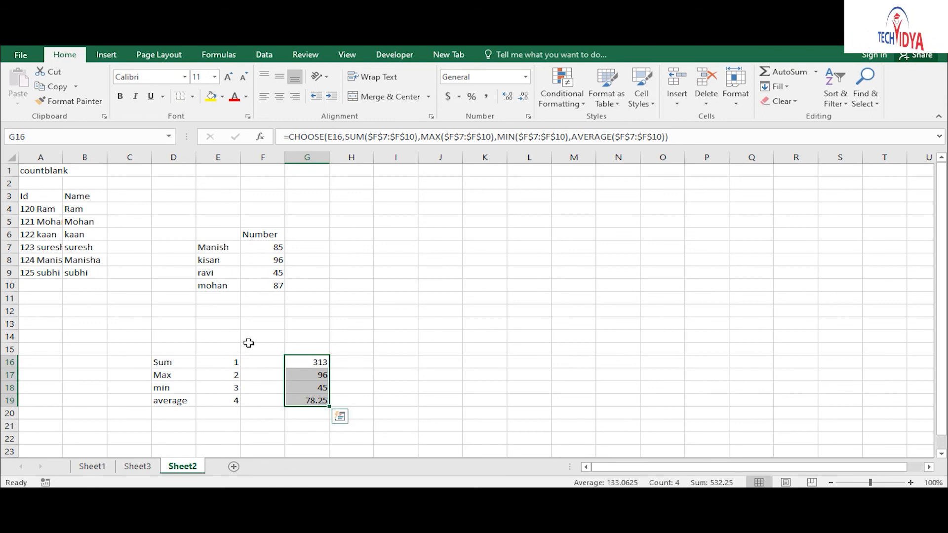
- Switch to Sheet1 and enter the headers s.no in O2 and Oct in P2
click(138, 468)
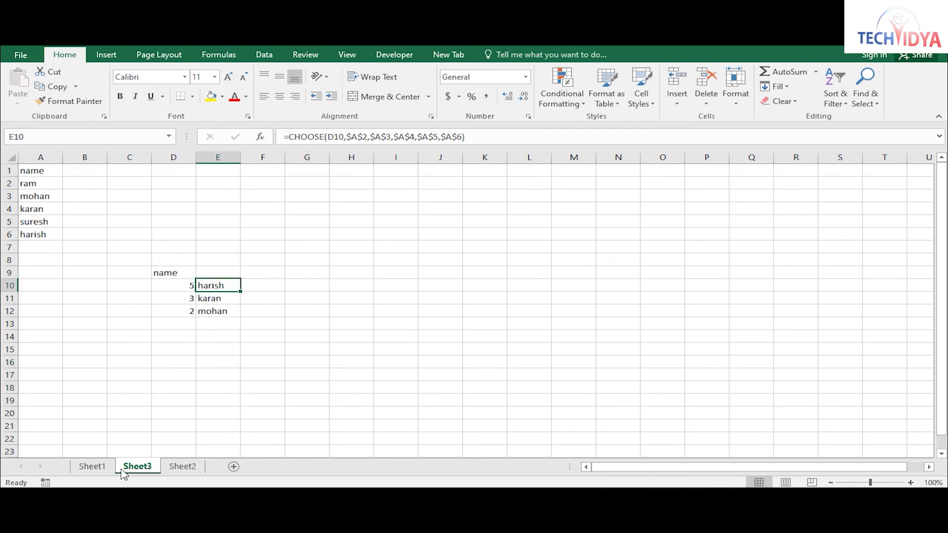
click(102, 468)
click(736, 260)
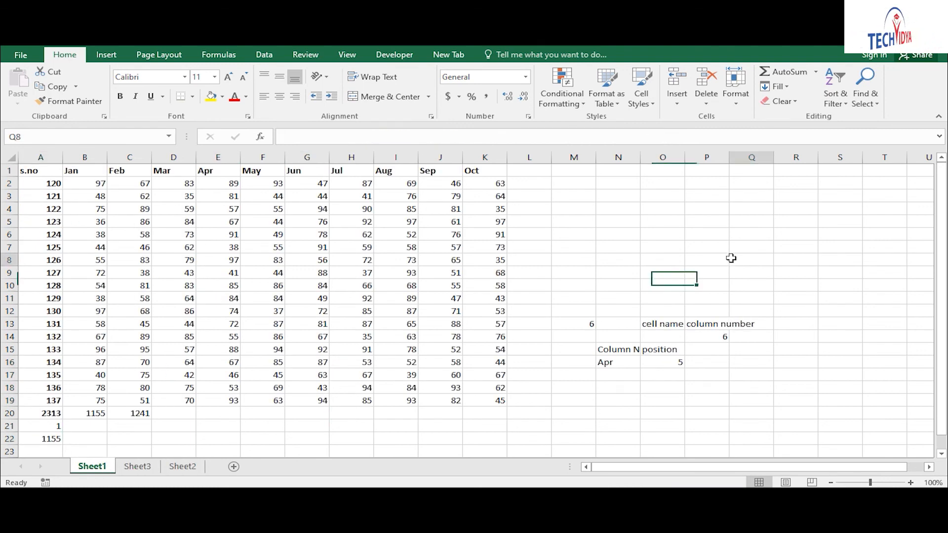
click(44, 172)
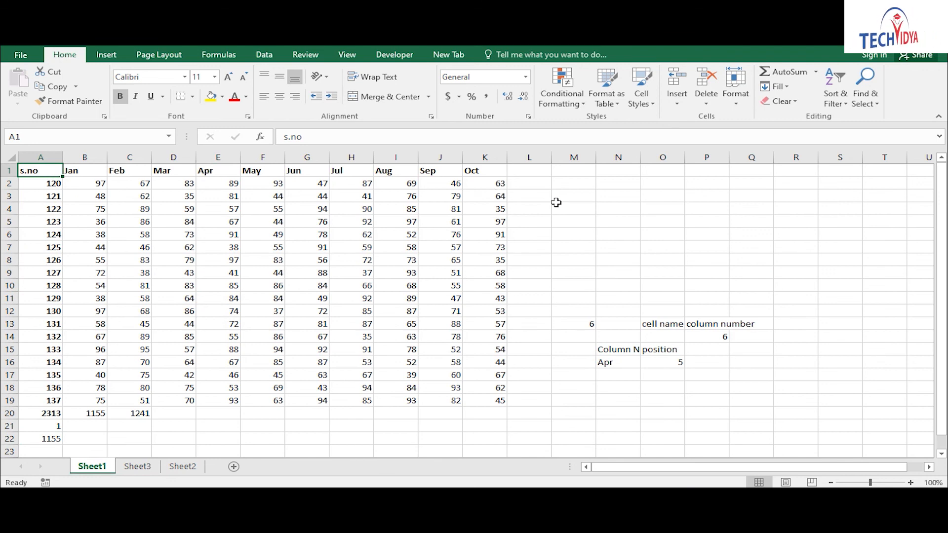
click(659, 180)
text(s)
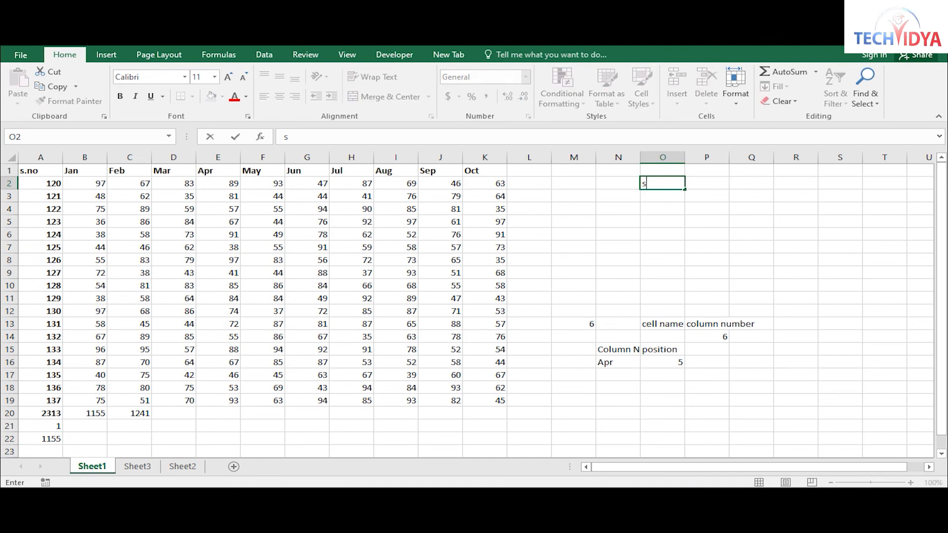
text(.no)
key(Tab)
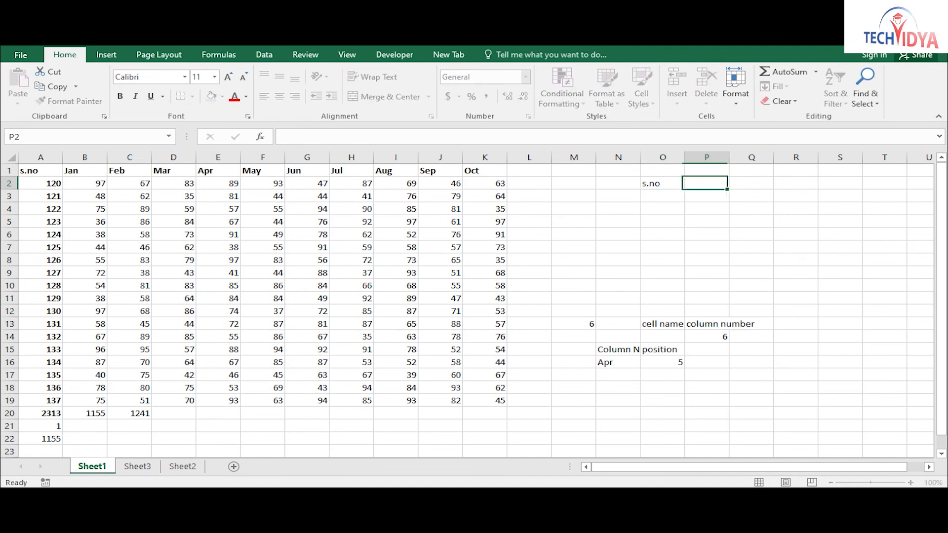
text(co)
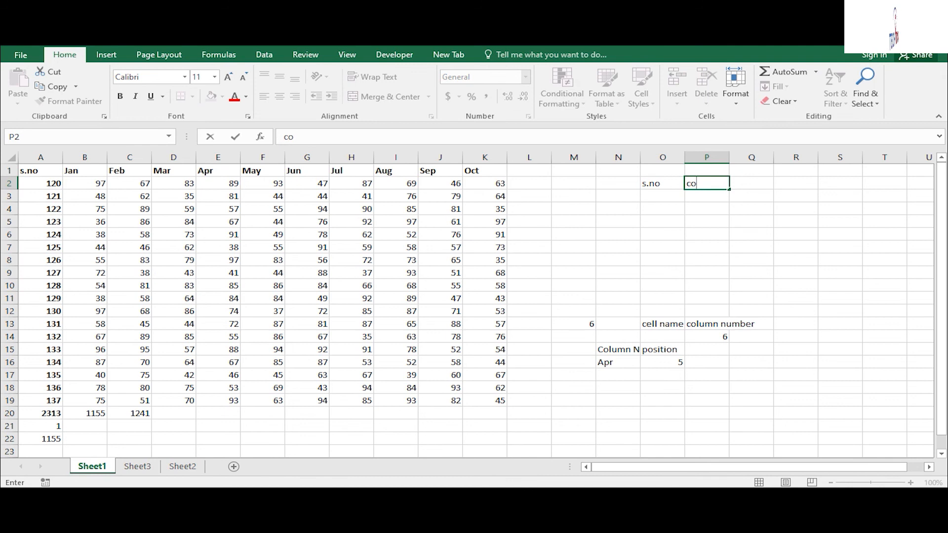
key(Return)
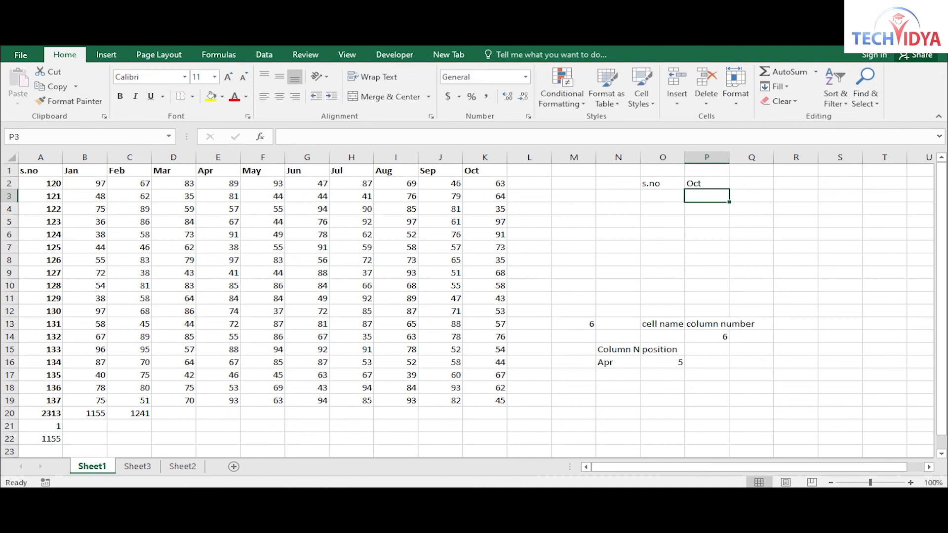
- Enter =LOOKUP(O3,A2:A19,K2:K19) in P3 to return the October value for the serial number in O3
text(=lookup)
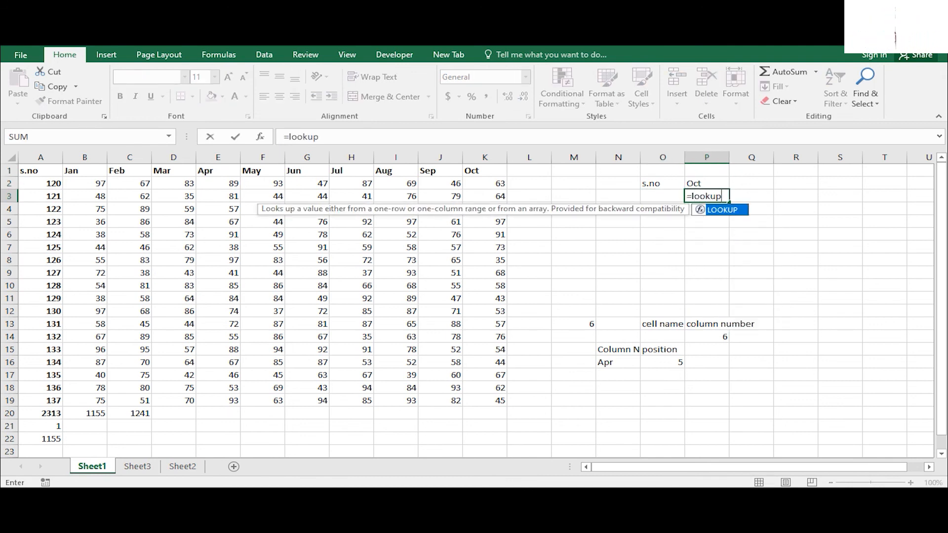
key(Tab)
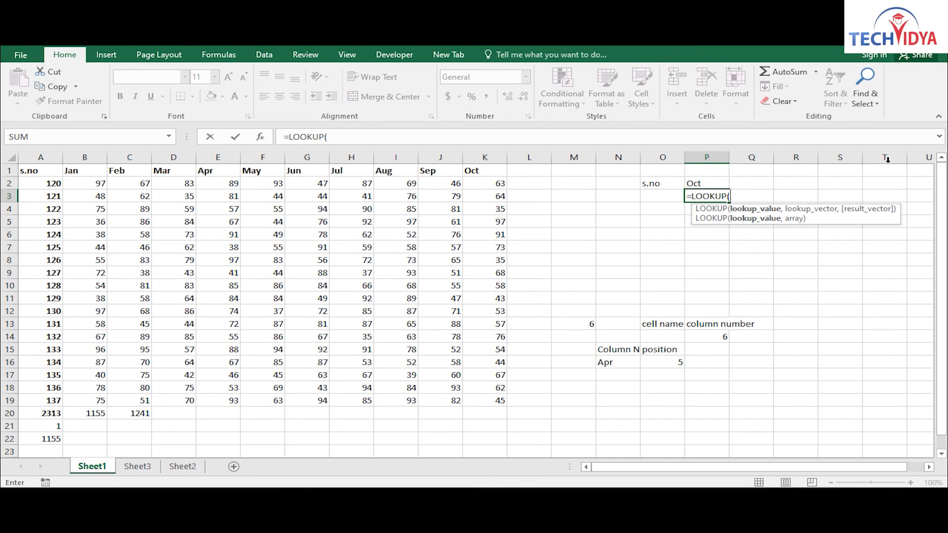
click(652, 196)
text(,)
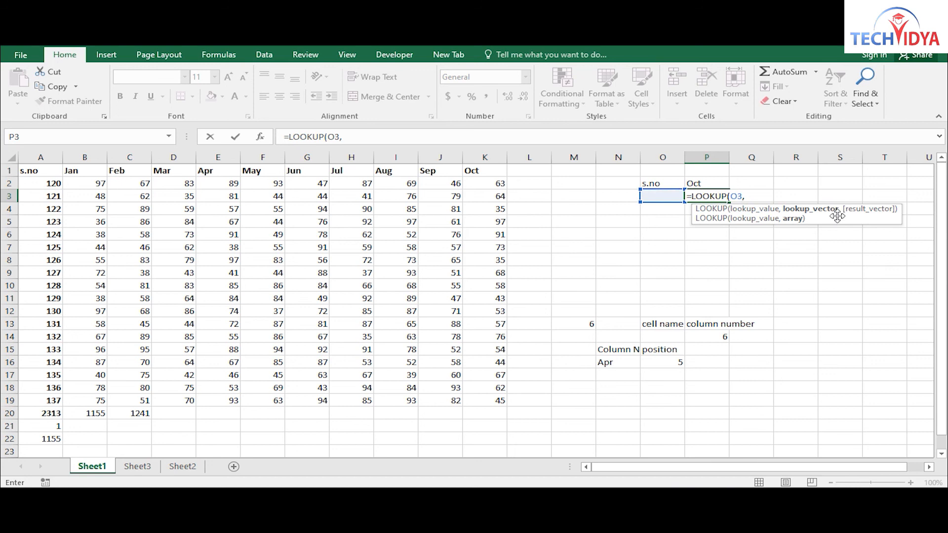
drag(37, 184, 57, 385)
text(,)
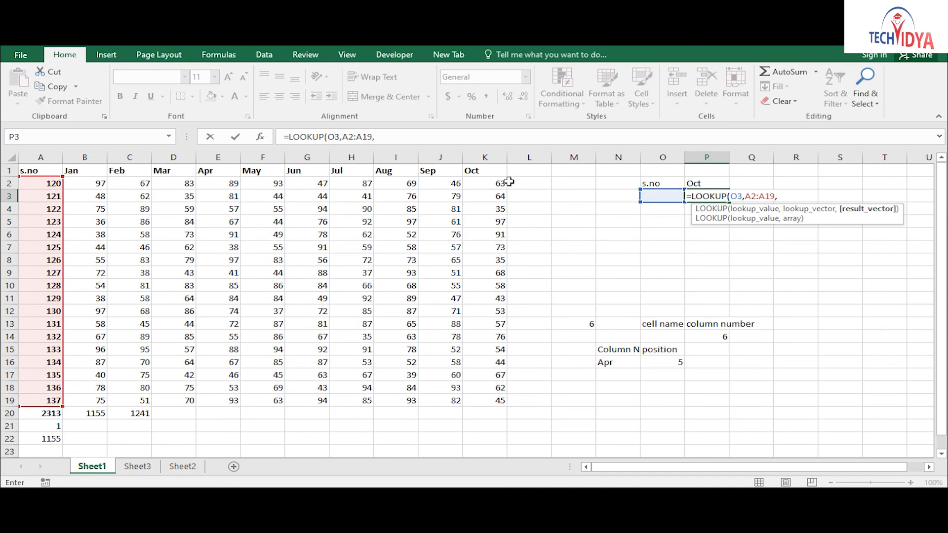
drag(494, 185, 477, 403)
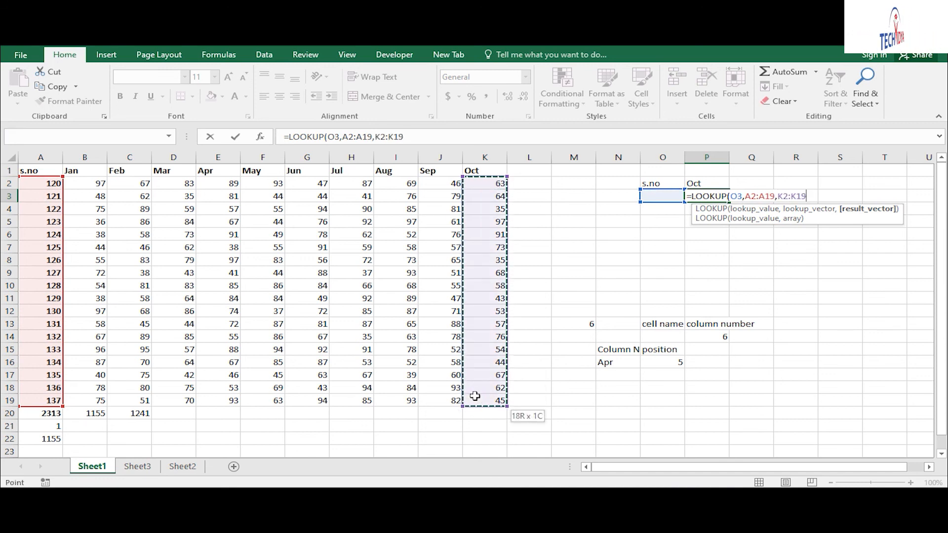
text())
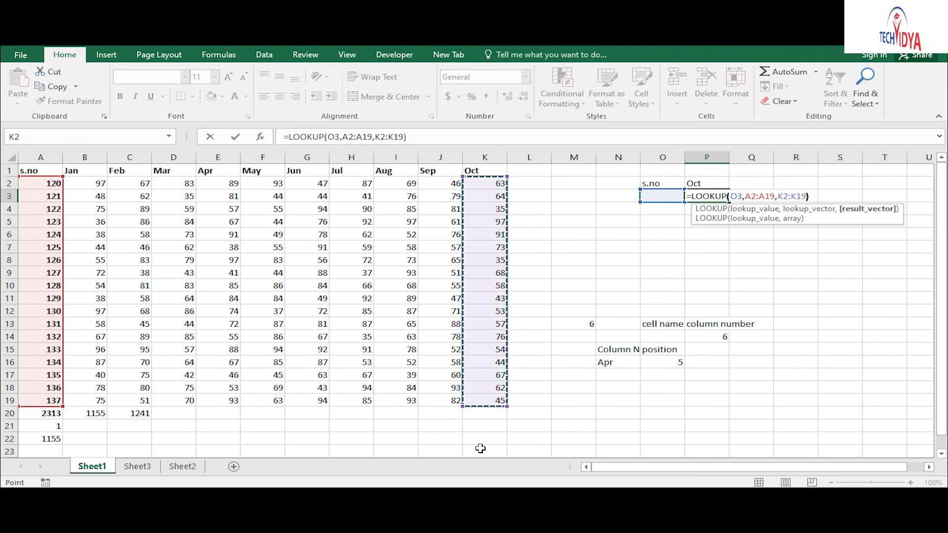
key(Return)
- Test the lookup by entering serial number 120 in O3 and replacing it with 121
key(Left)
text(1)
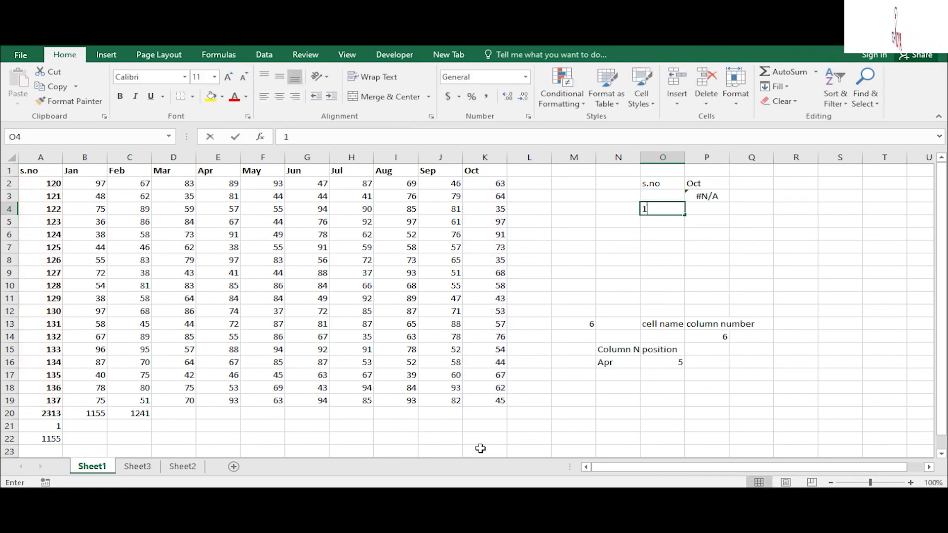
key(Escape)
key(Up)
text(120)
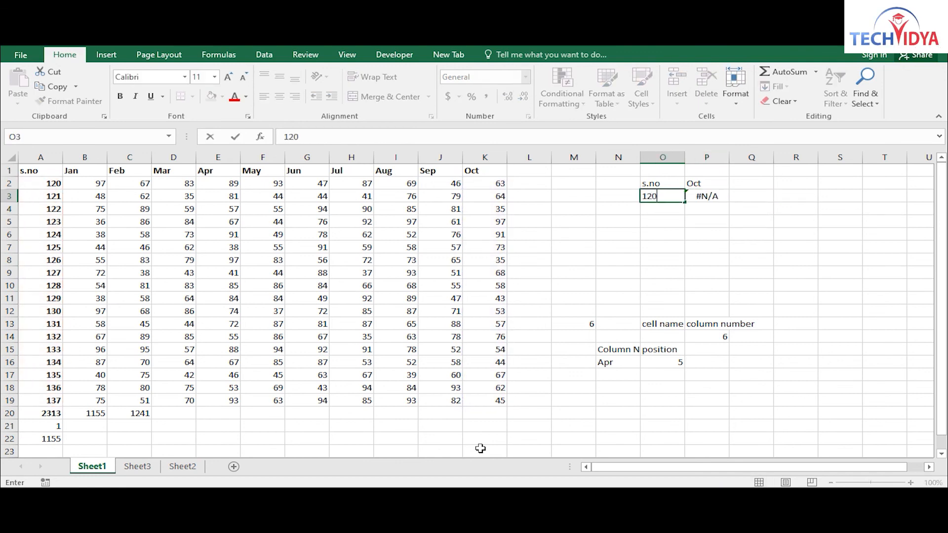
key(Return)
key(Up)
text(121)
key(Return)
key(Up)
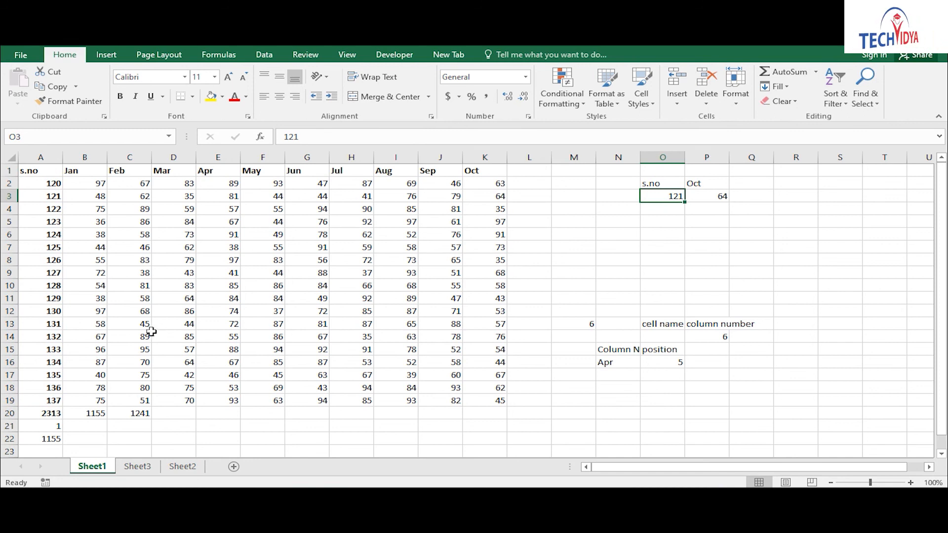
- Review the other sheets of this workbook and the function names in row 1 of the Lookup Ref sheet in the other workbook
click(134, 470)
click(174, 467)
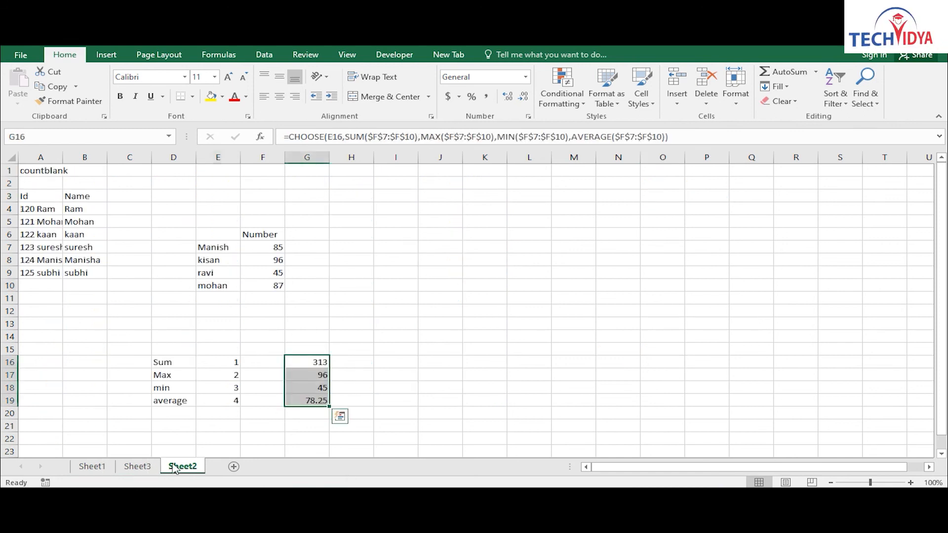
click(92, 466)
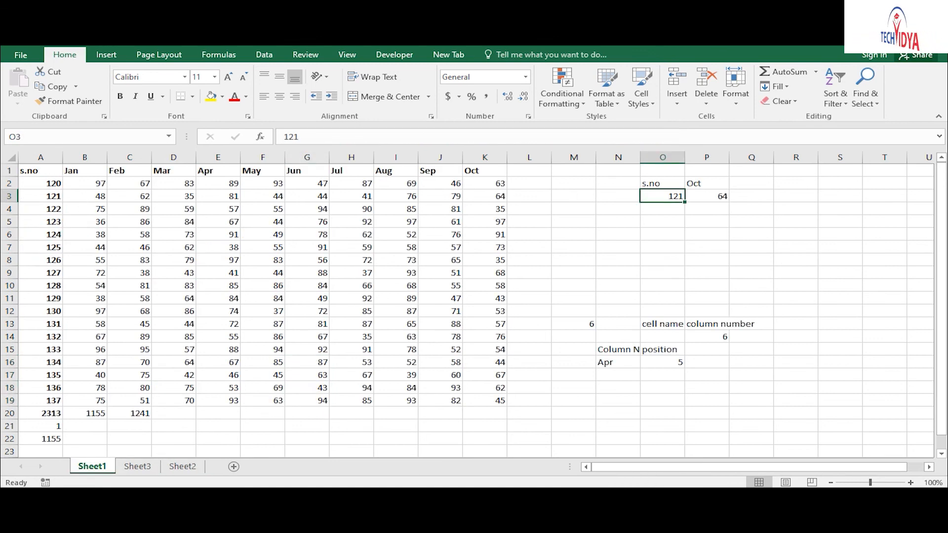
click(435, 467)
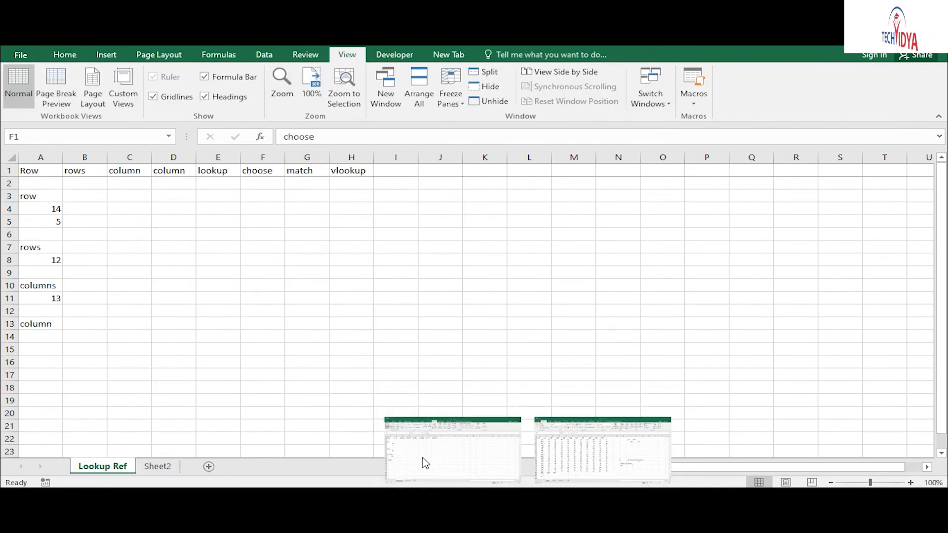
click(352, 174)
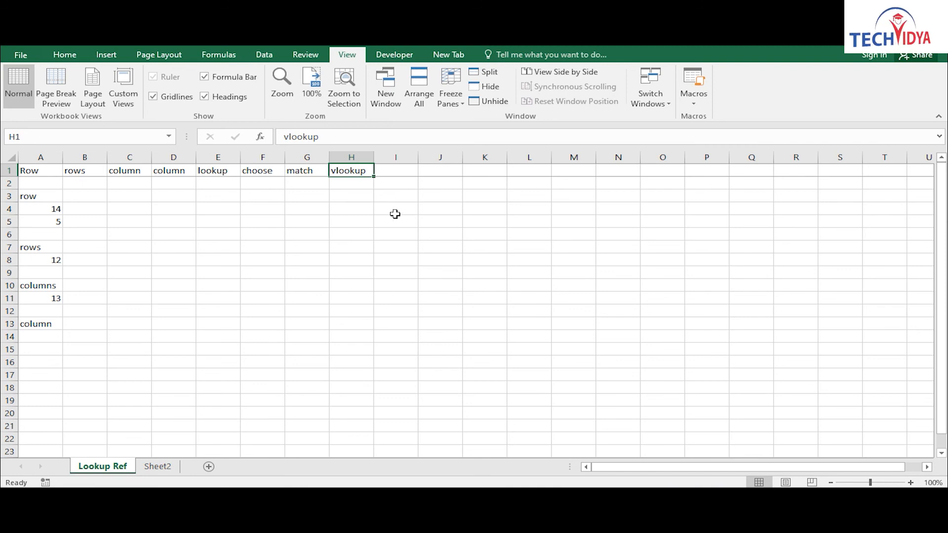
click(411, 229)
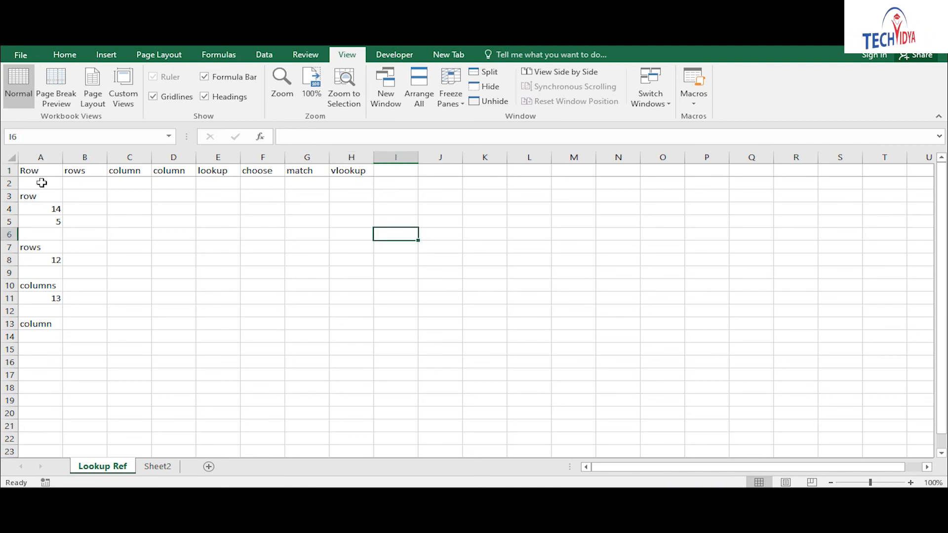
drag(26, 169, 265, 169)
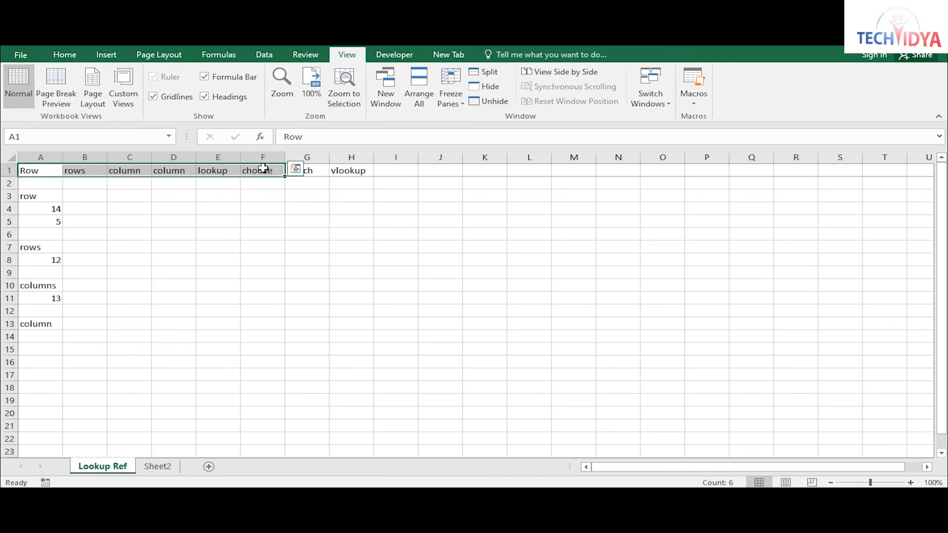
- Close the Lookup Ref workbook, choosing to save its changes, and pick the Desktop as the save location
key(ctrl+w)
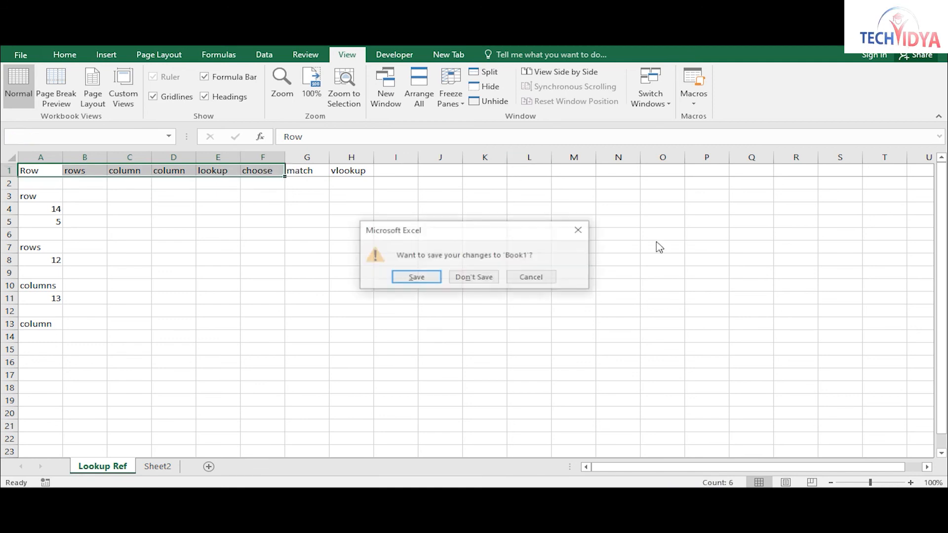
click(414, 276)
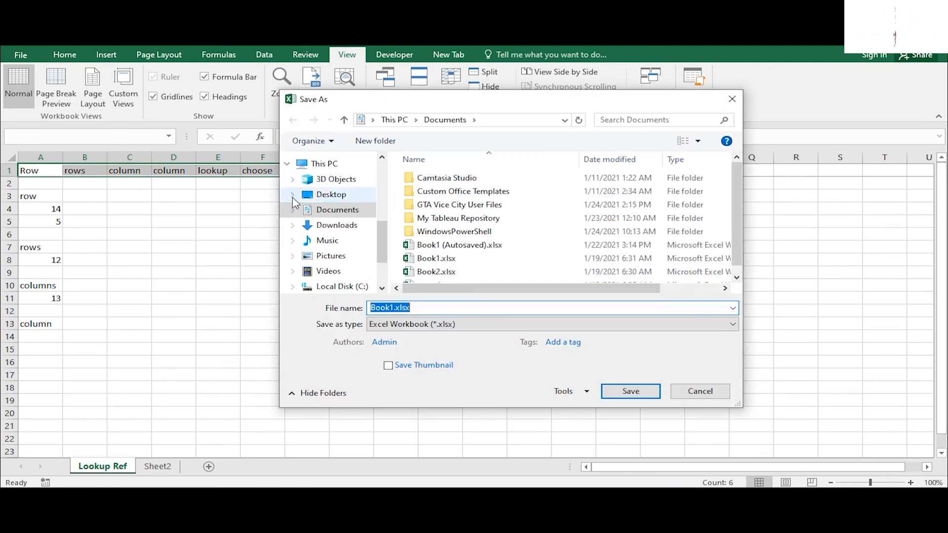
click(328, 195)
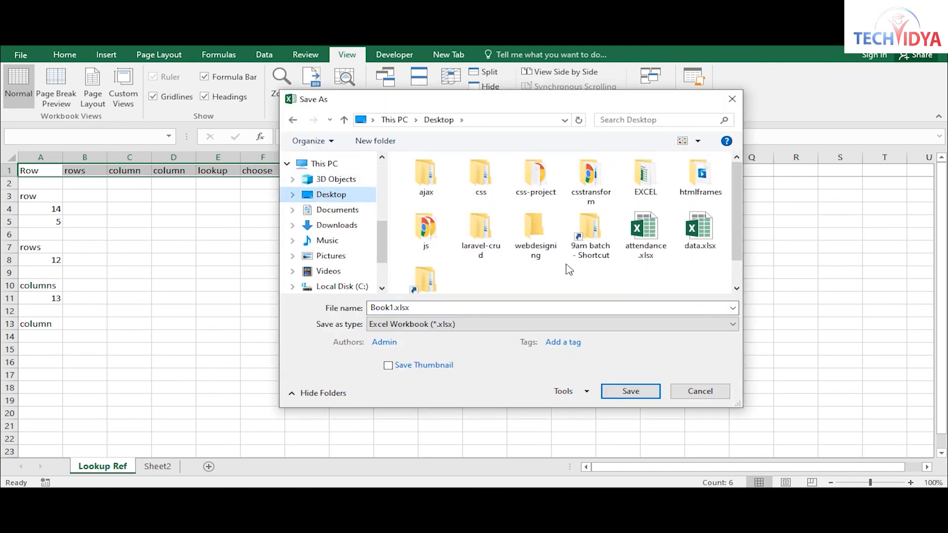
click(598, 240)
double_click(597, 240)
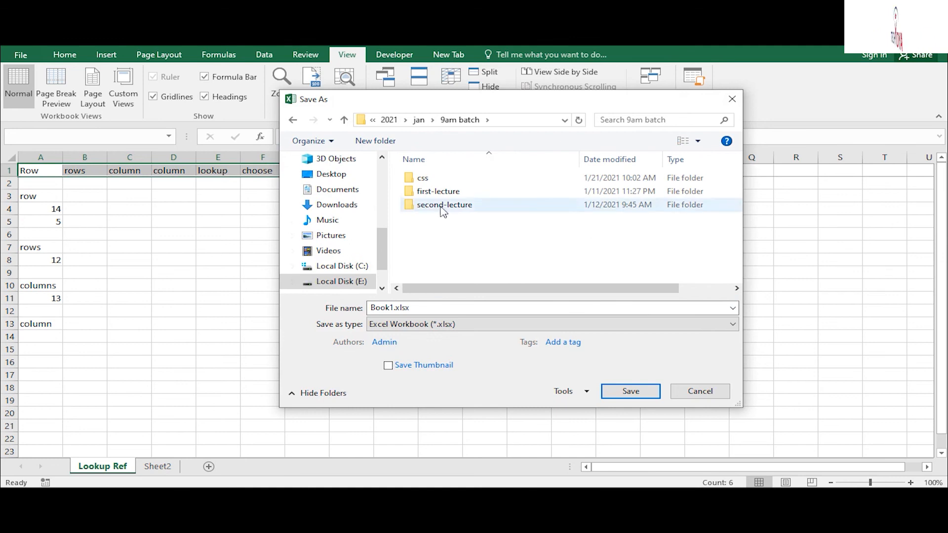
click(344, 120)
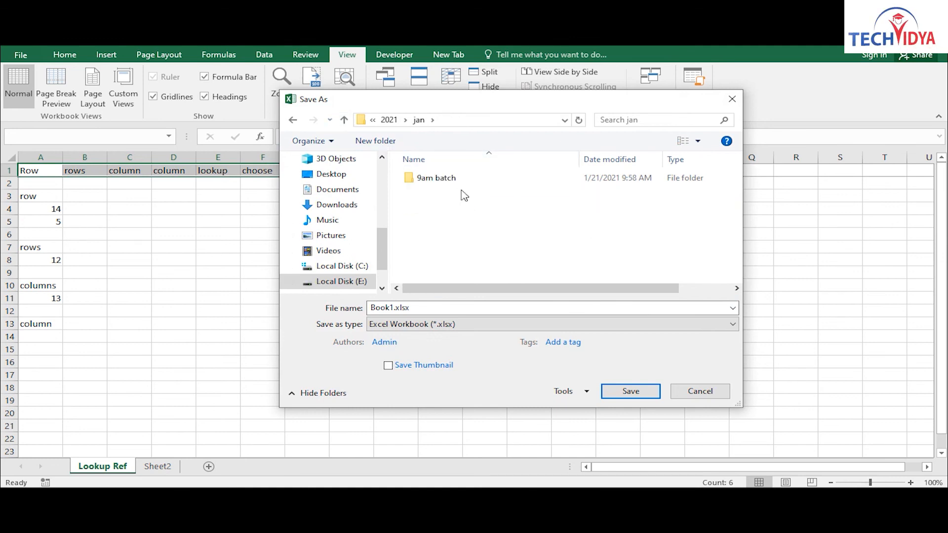
click(344, 121)
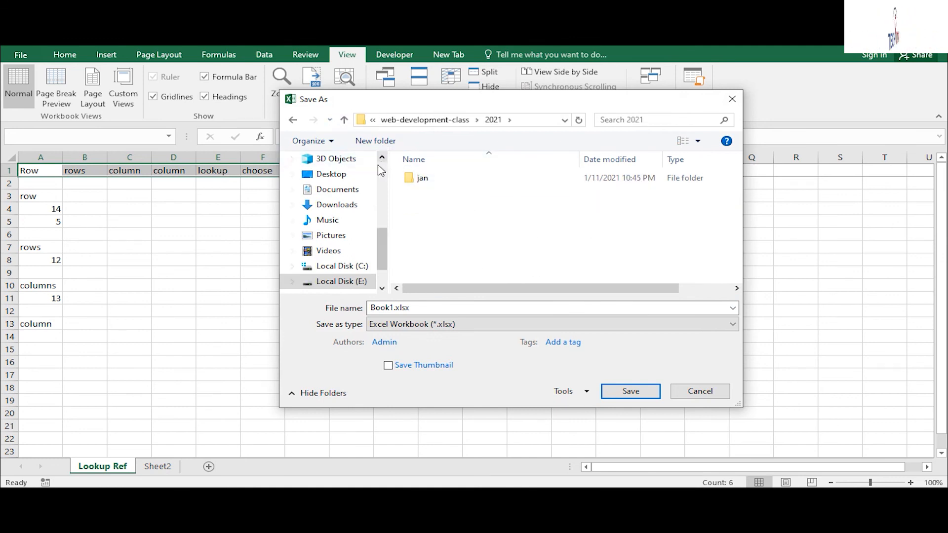
click(335, 176)
- Create a folder named lookup-ref on the Desktop and save the workbook inside it as "l"
click(376, 140)
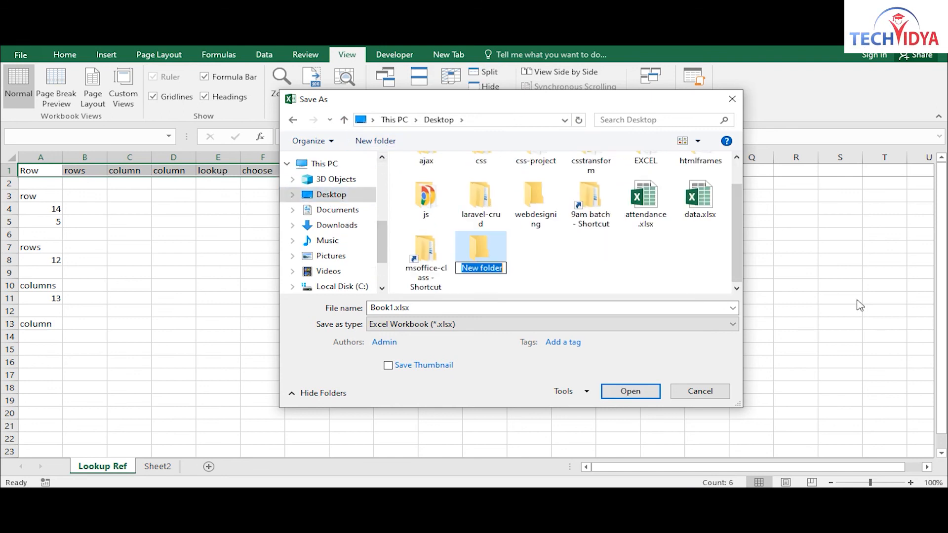
text(lookup)
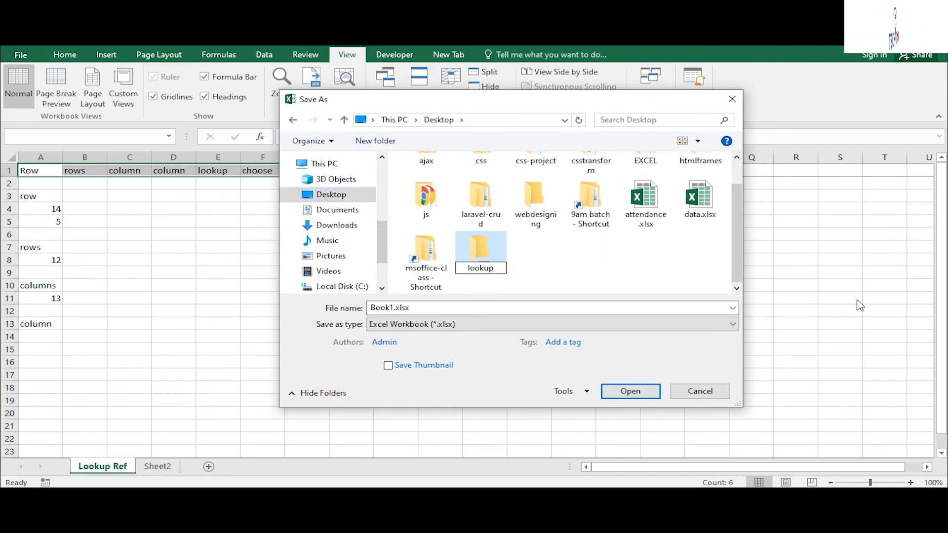
text(-ref)
key(Return)
key(Return)
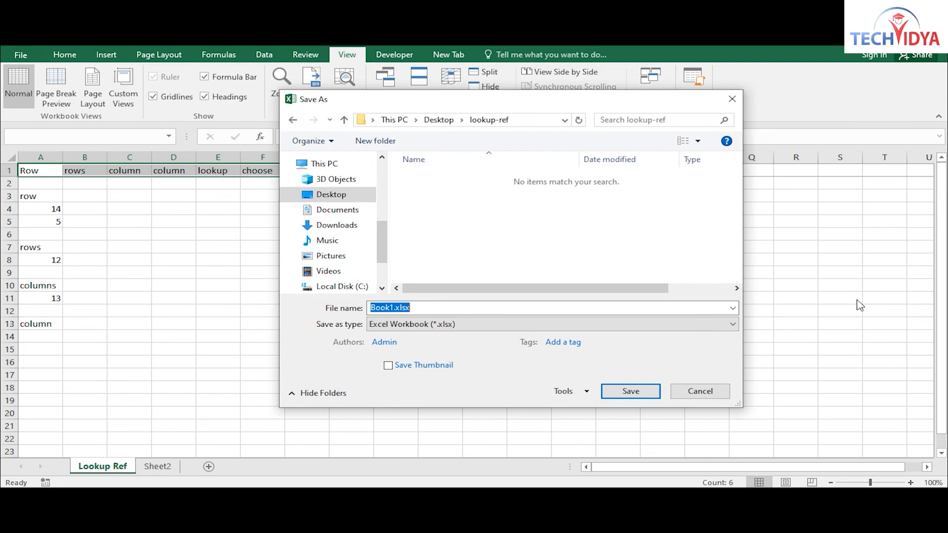
text(l)
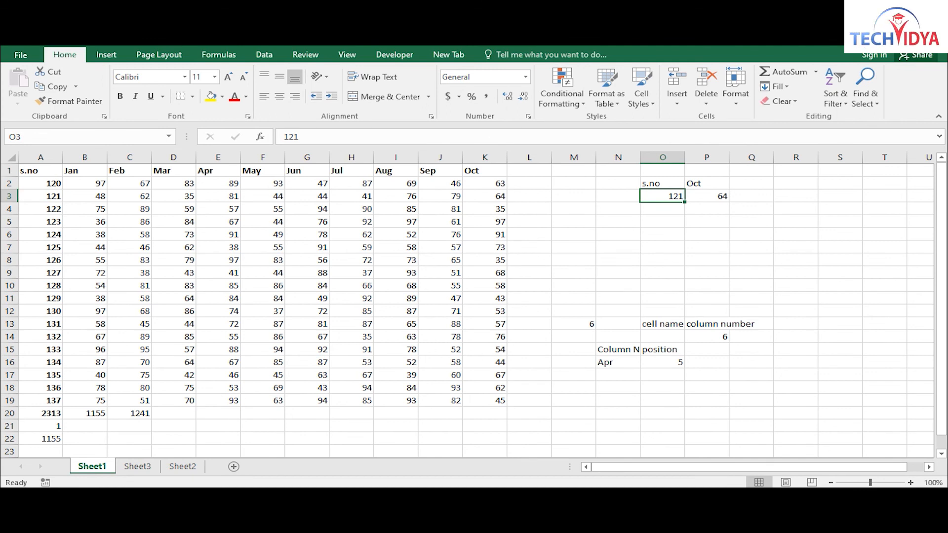
- Close the workbook with the monthly data, saving its changes under the file name ref
key(alt+F4)
click(409, 281)
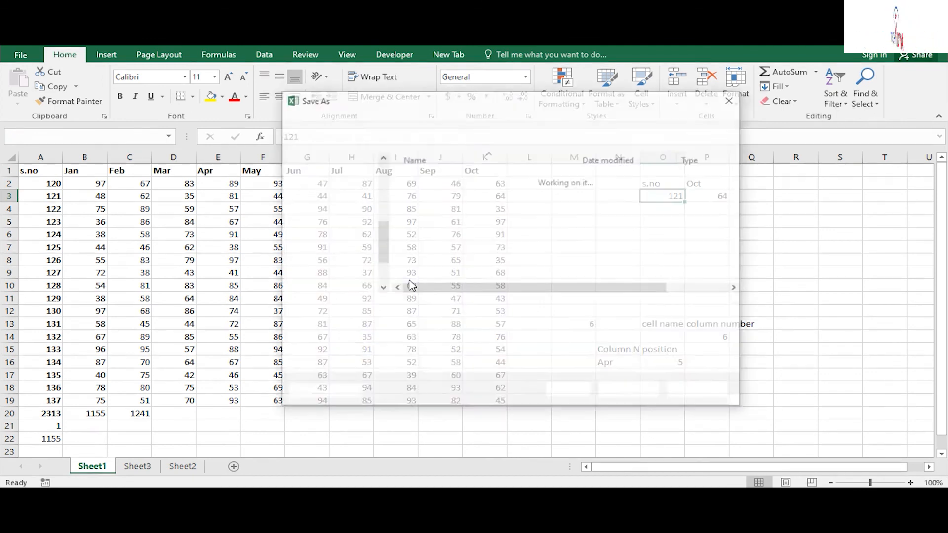
text(ref)
key(Return)
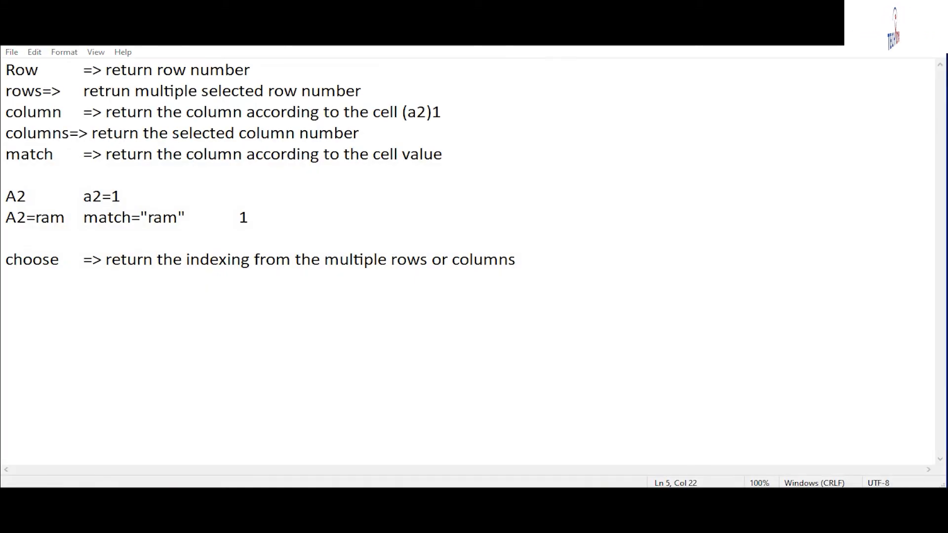
- Close the Notepad notes, saving them as "formu" in the lookup-ref folder on the Desktop
key(alt+F4)
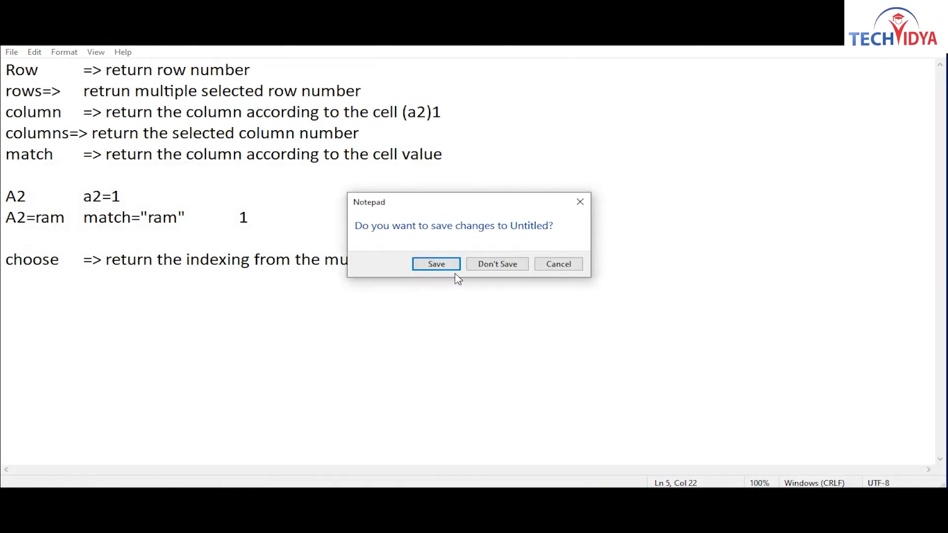
click(452, 271)
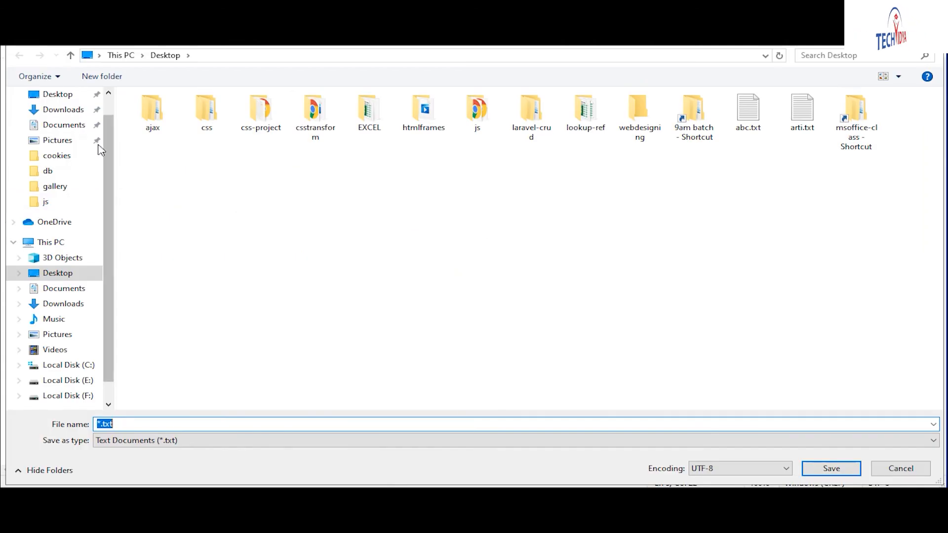
click(57, 94)
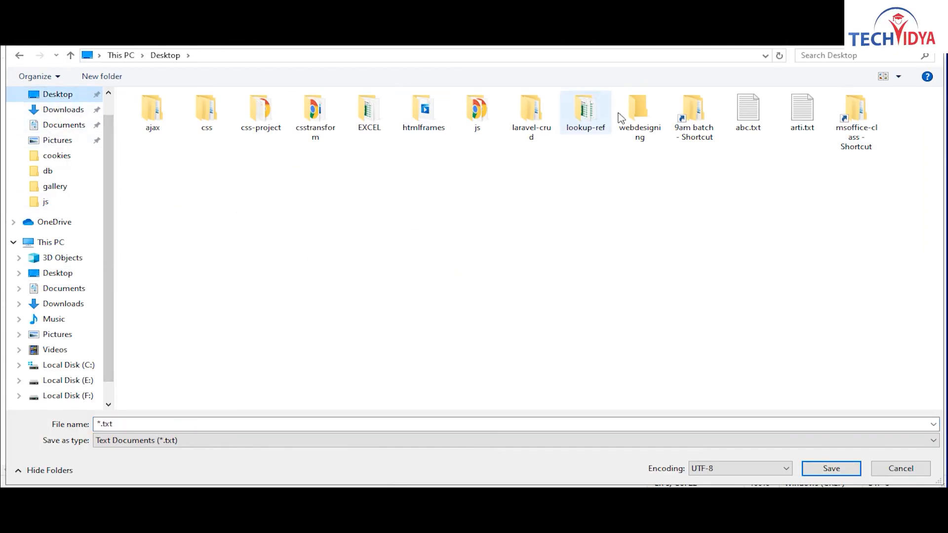
double_click(587, 119)
click(211, 424)
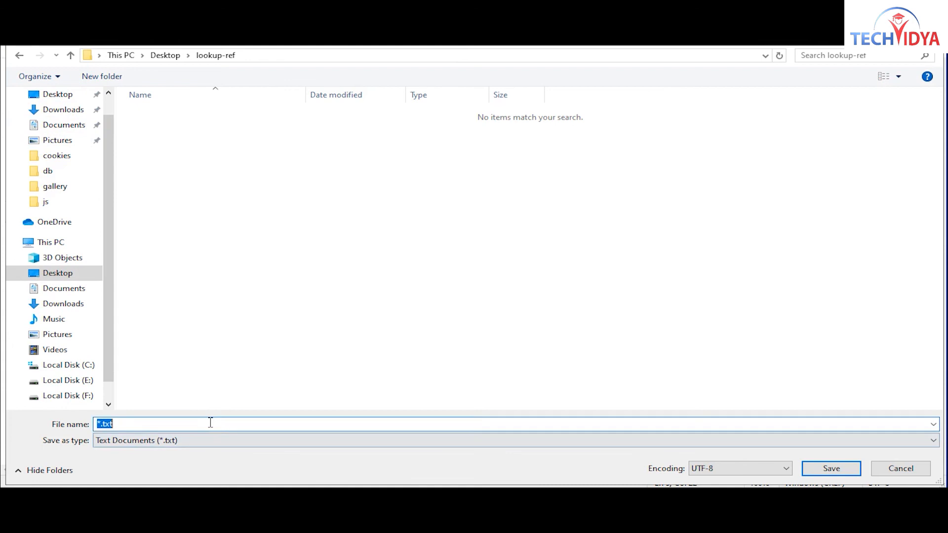
text(formu)
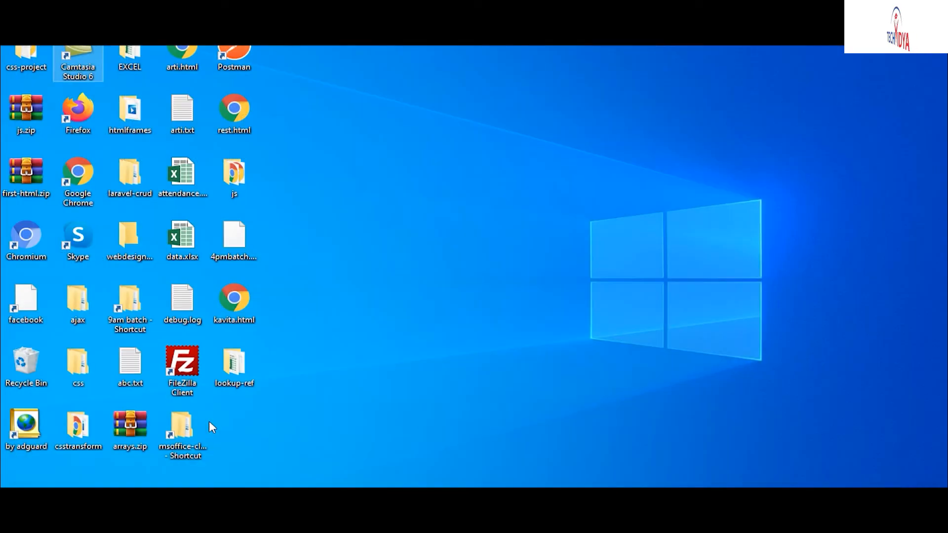